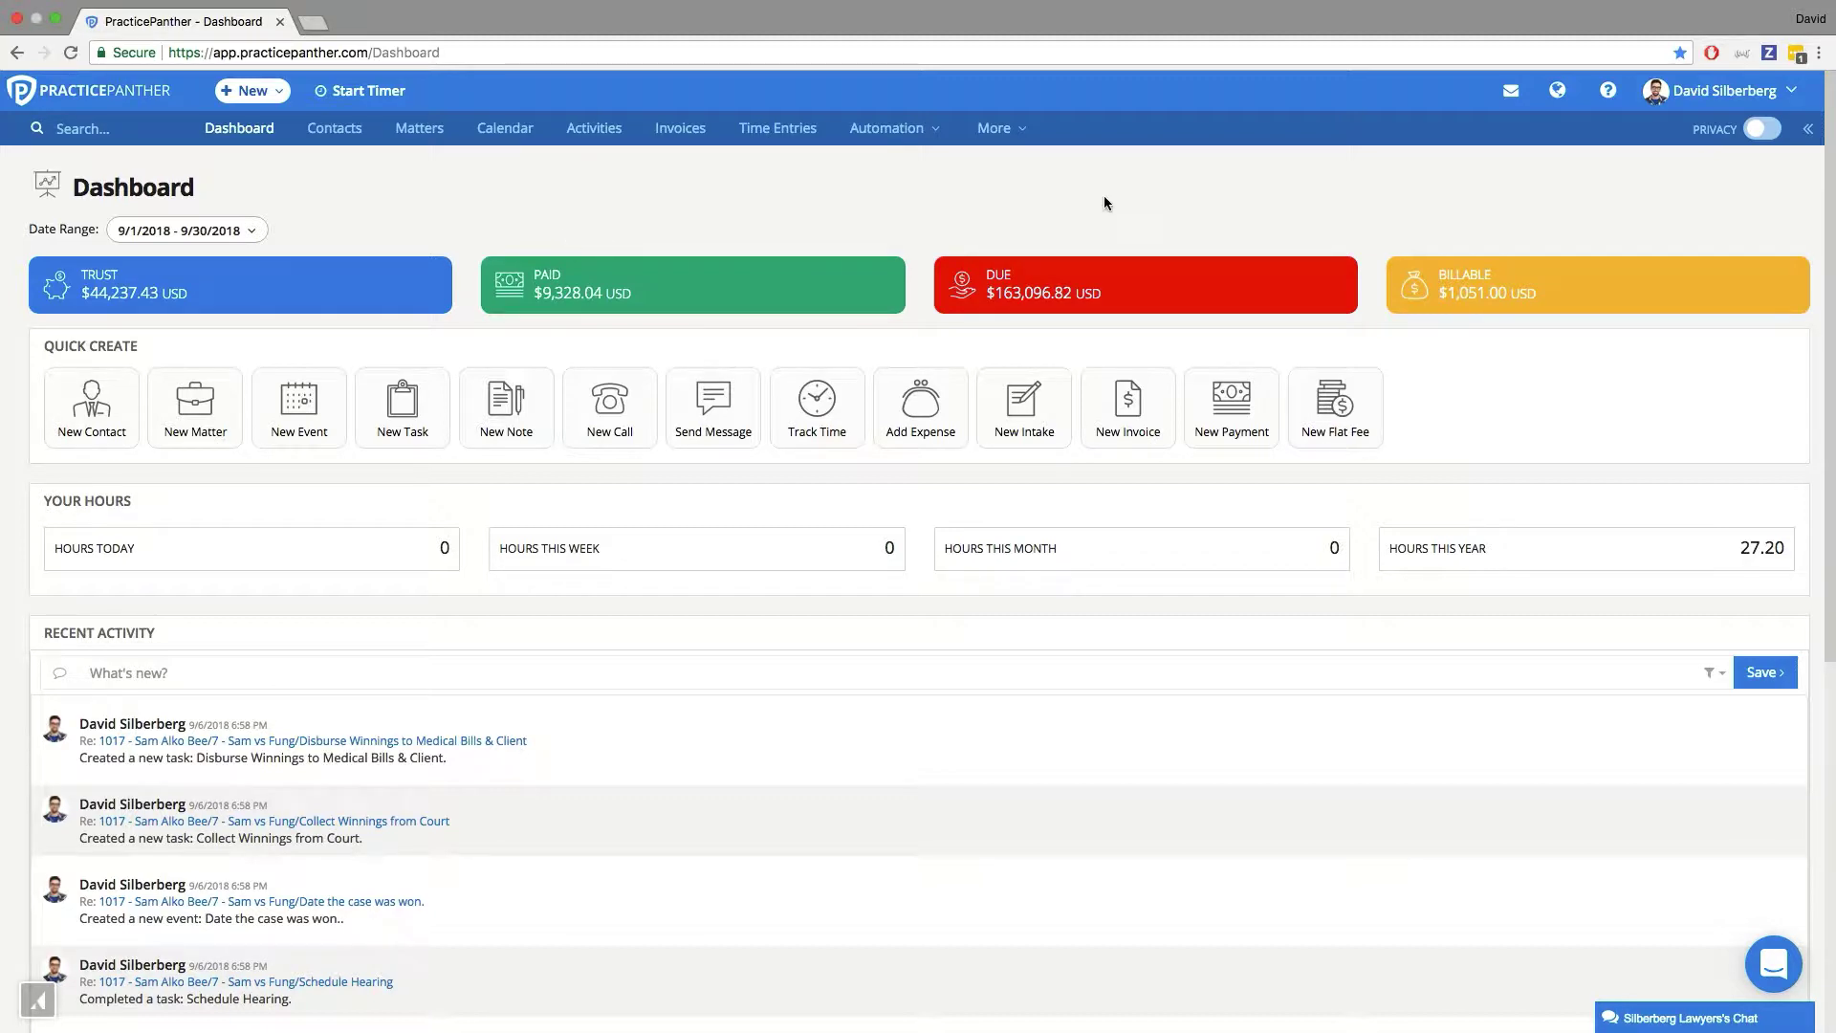
Open PracticePanther Settings from the user name menu in a new browser tab
{"action": "left_click", "coordinate": [1722, 91]}
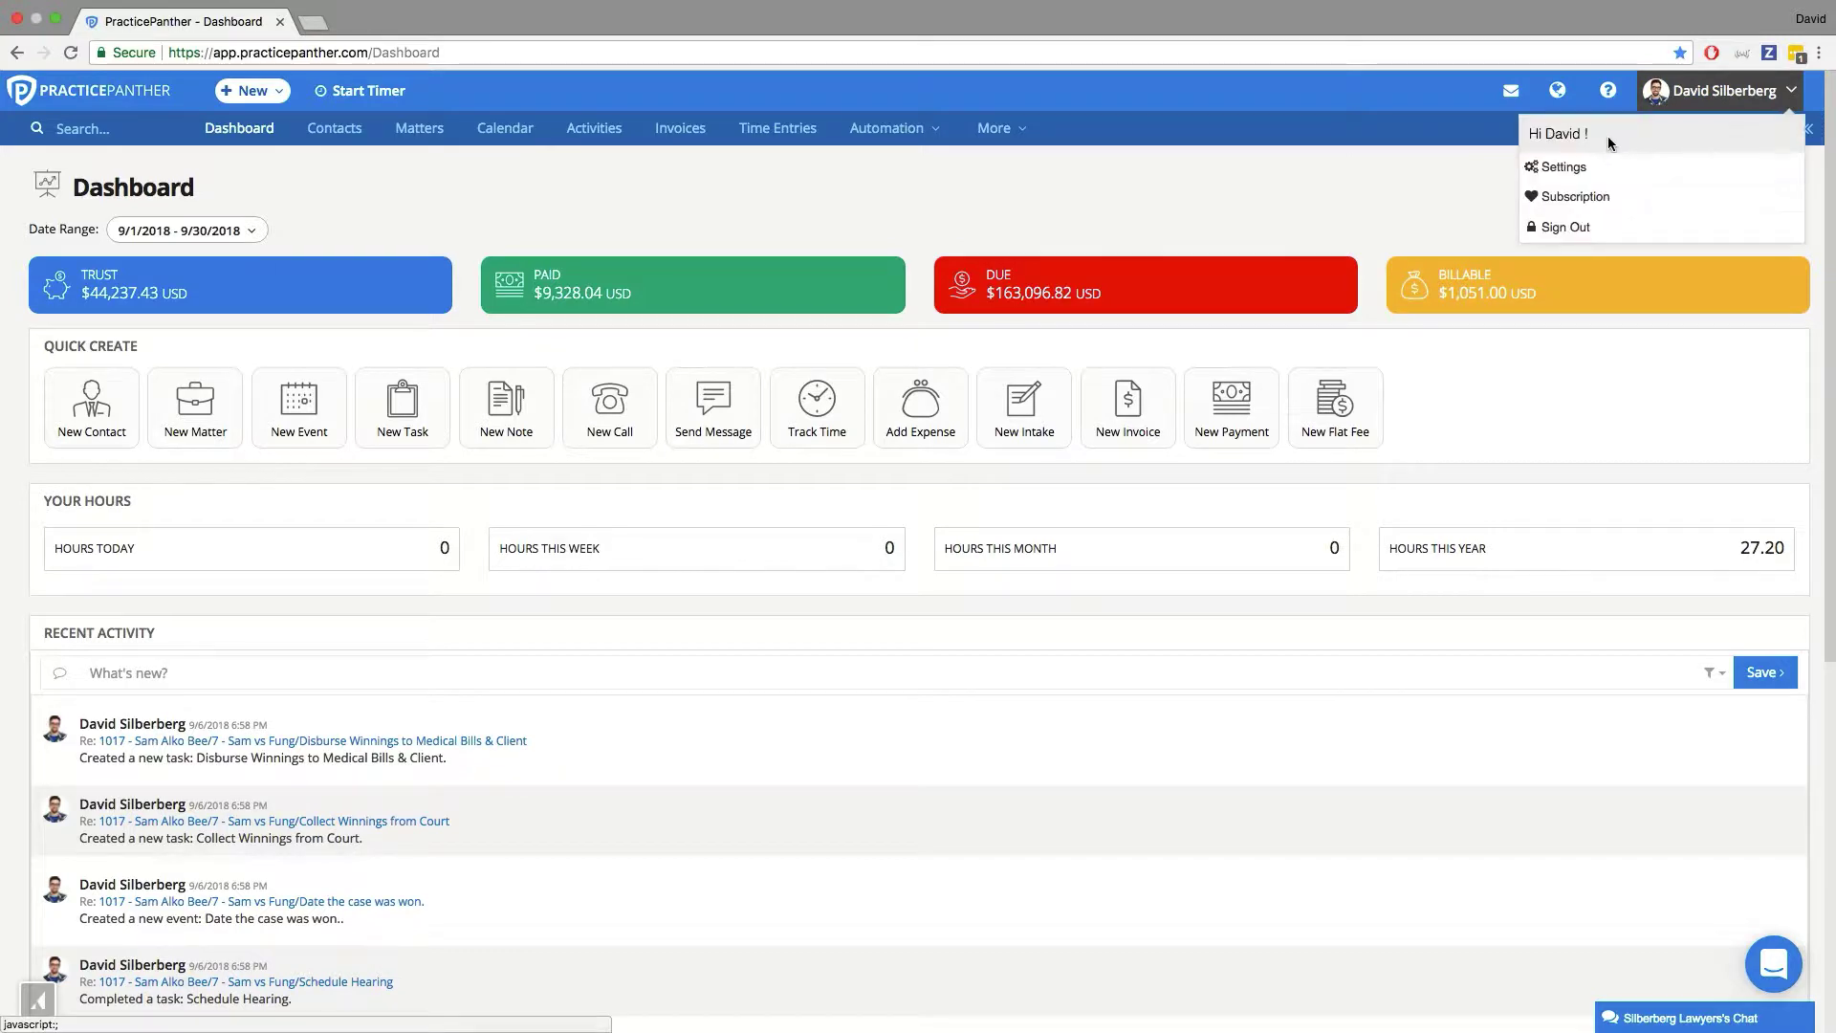
{"action": "left_click", "coordinate": [1585, 173], "text": "super"}
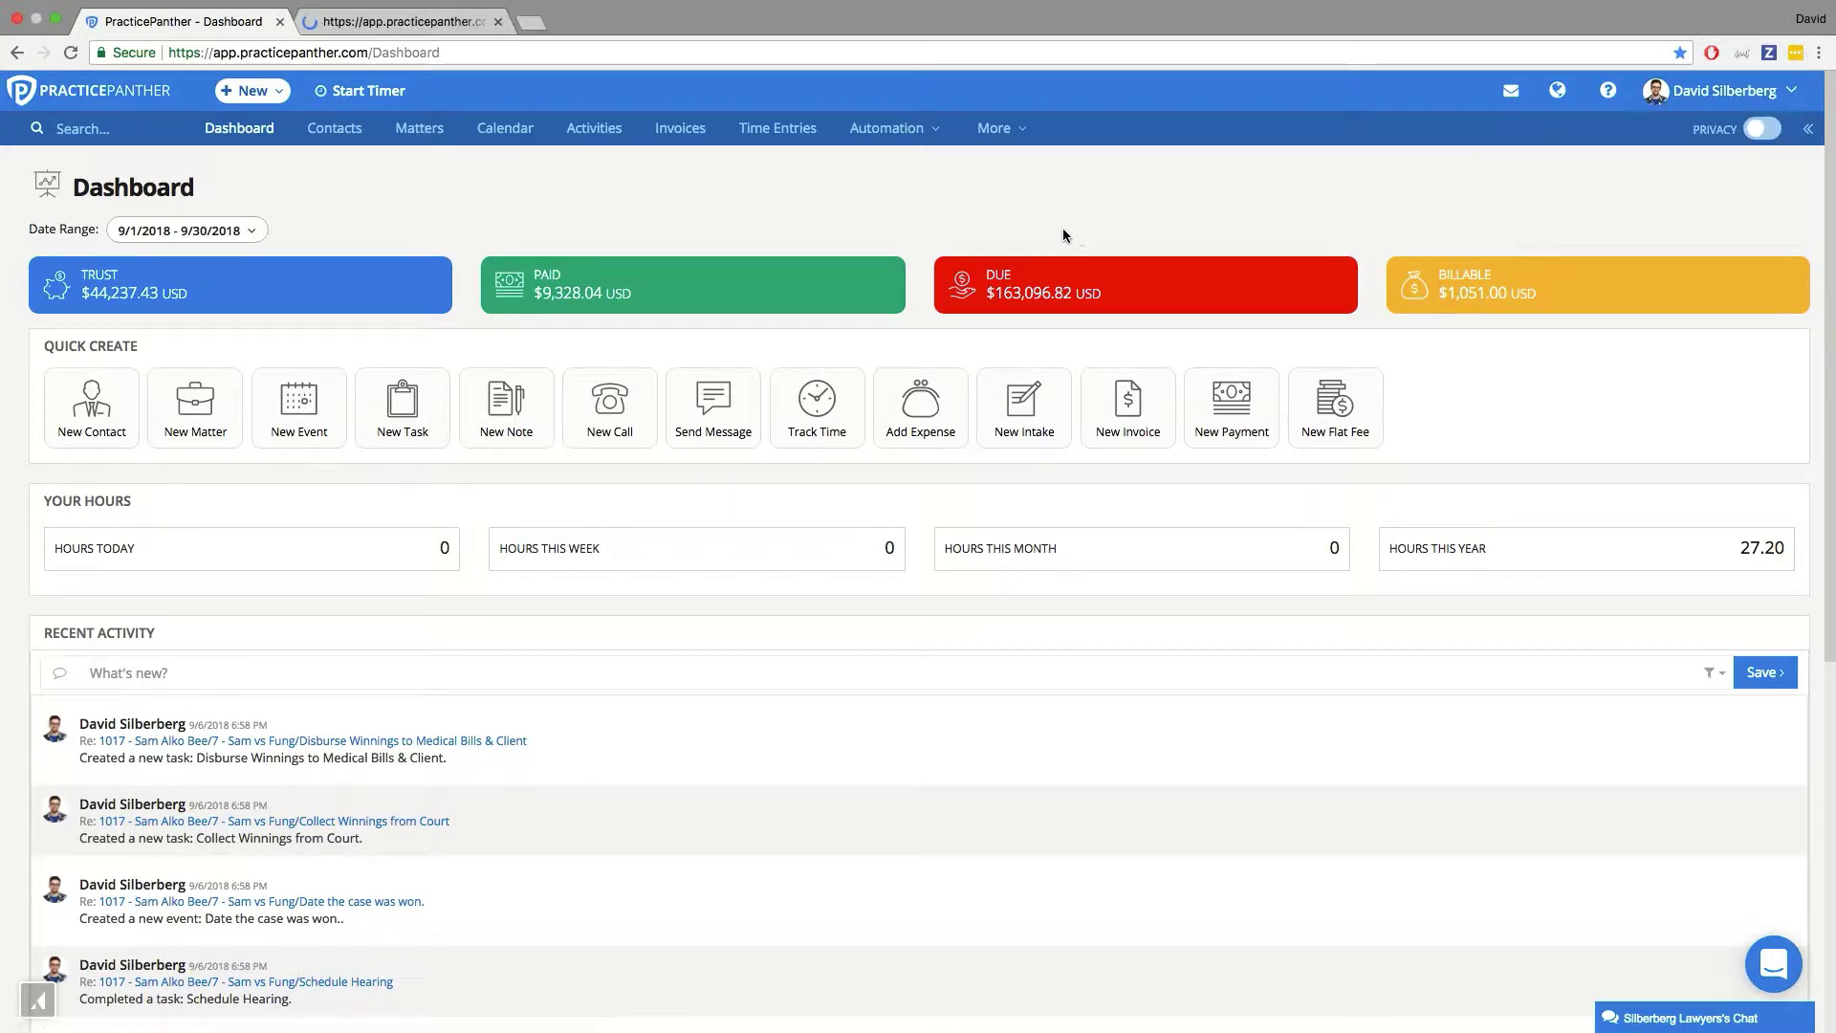
Show the Custom Fields settings and review the Matter fields, including Apposing Counsel
{"action": "left_click", "coordinate": [440, 19]}
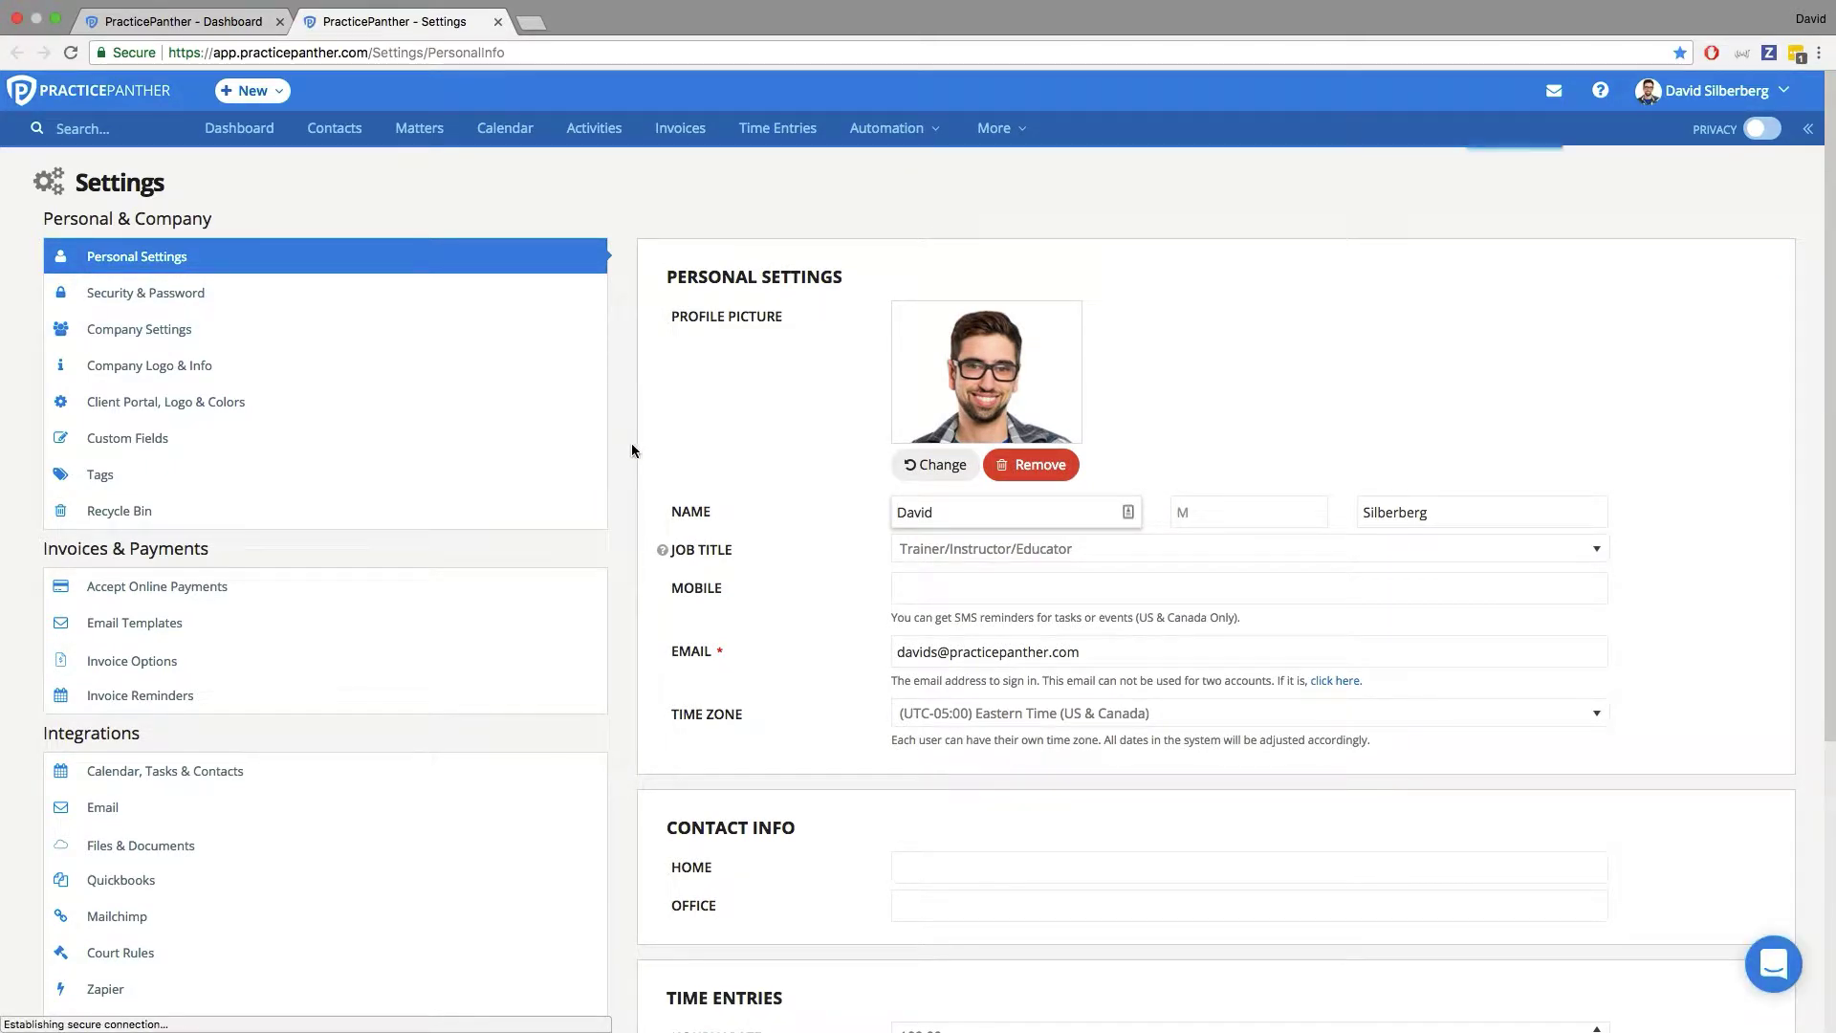
{"action": "left_click", "coordinate": [551, 452]}
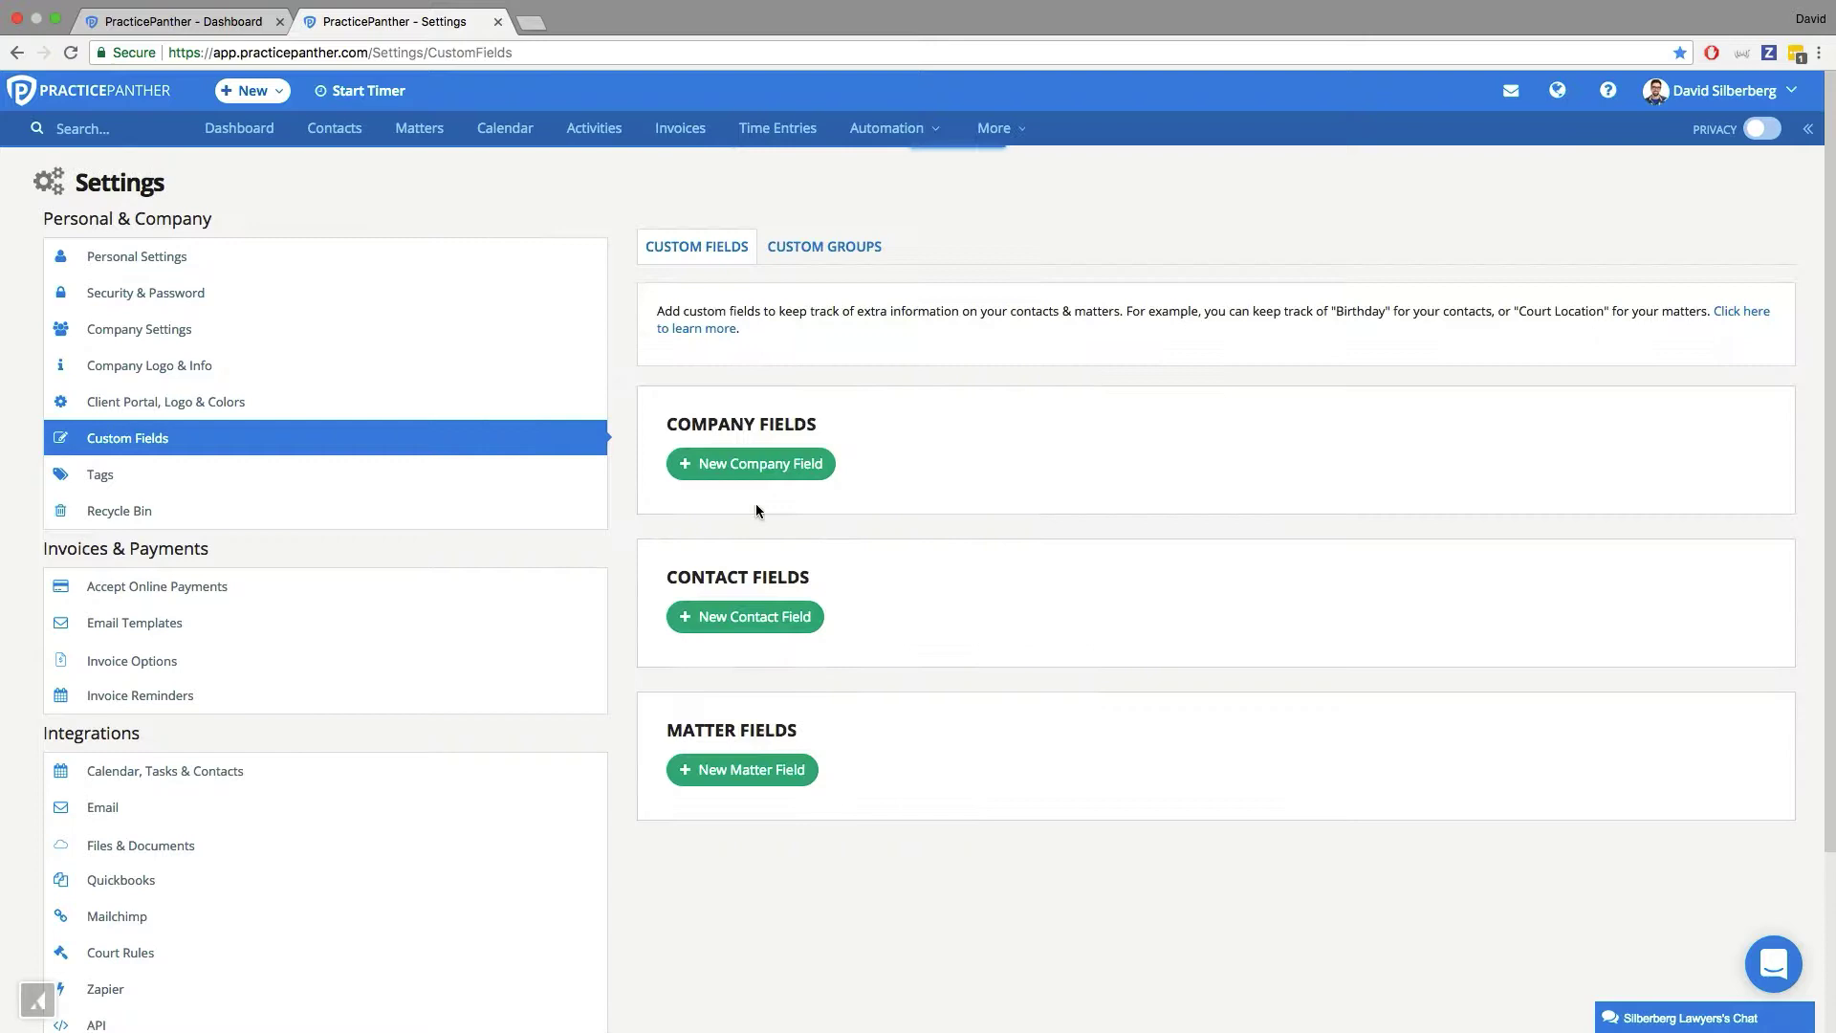
{"action": "scroll", "coordinate": [734, 548], "scroll_direction": "down", "scroll_amount": 10}
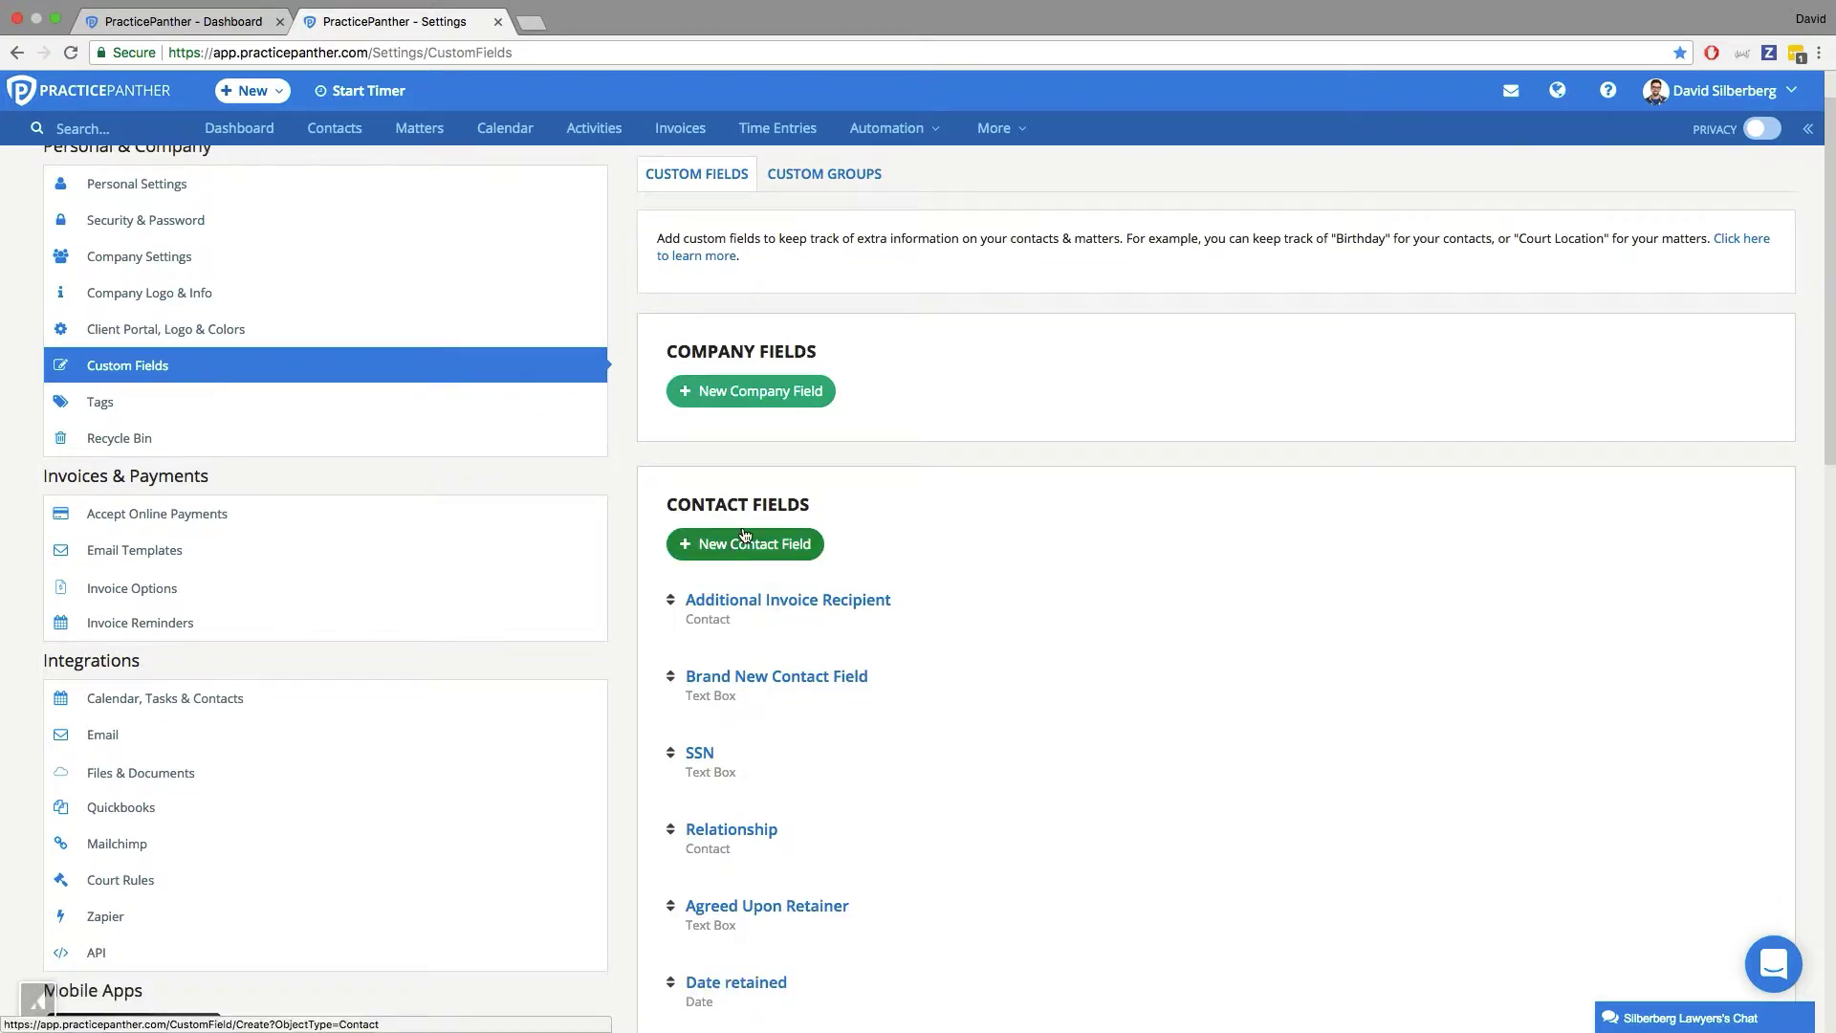
{"action": "scroll", "coordinate": [845, 529], "scroll_direction": "down", "scroll_amount": 5}
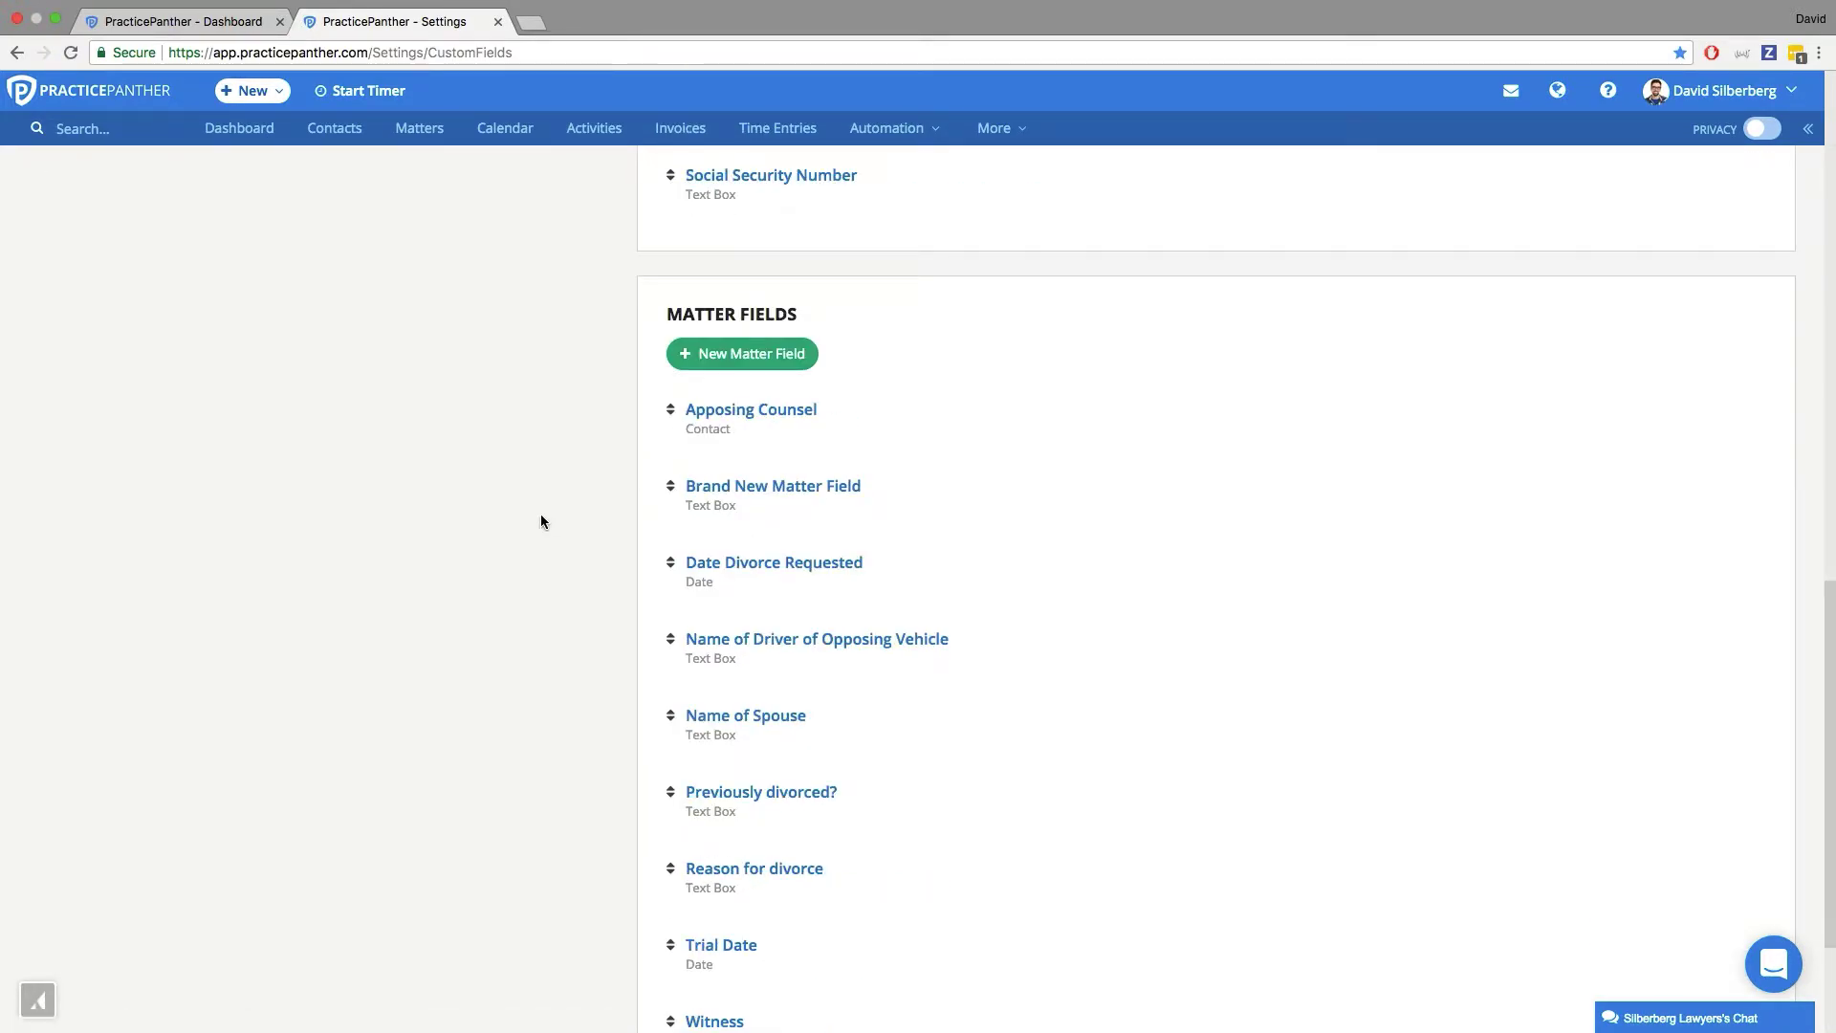
{"action": "scroll", "coordinate": [517, 518], "scroll_direction": "down", "scroll_amount": 3}
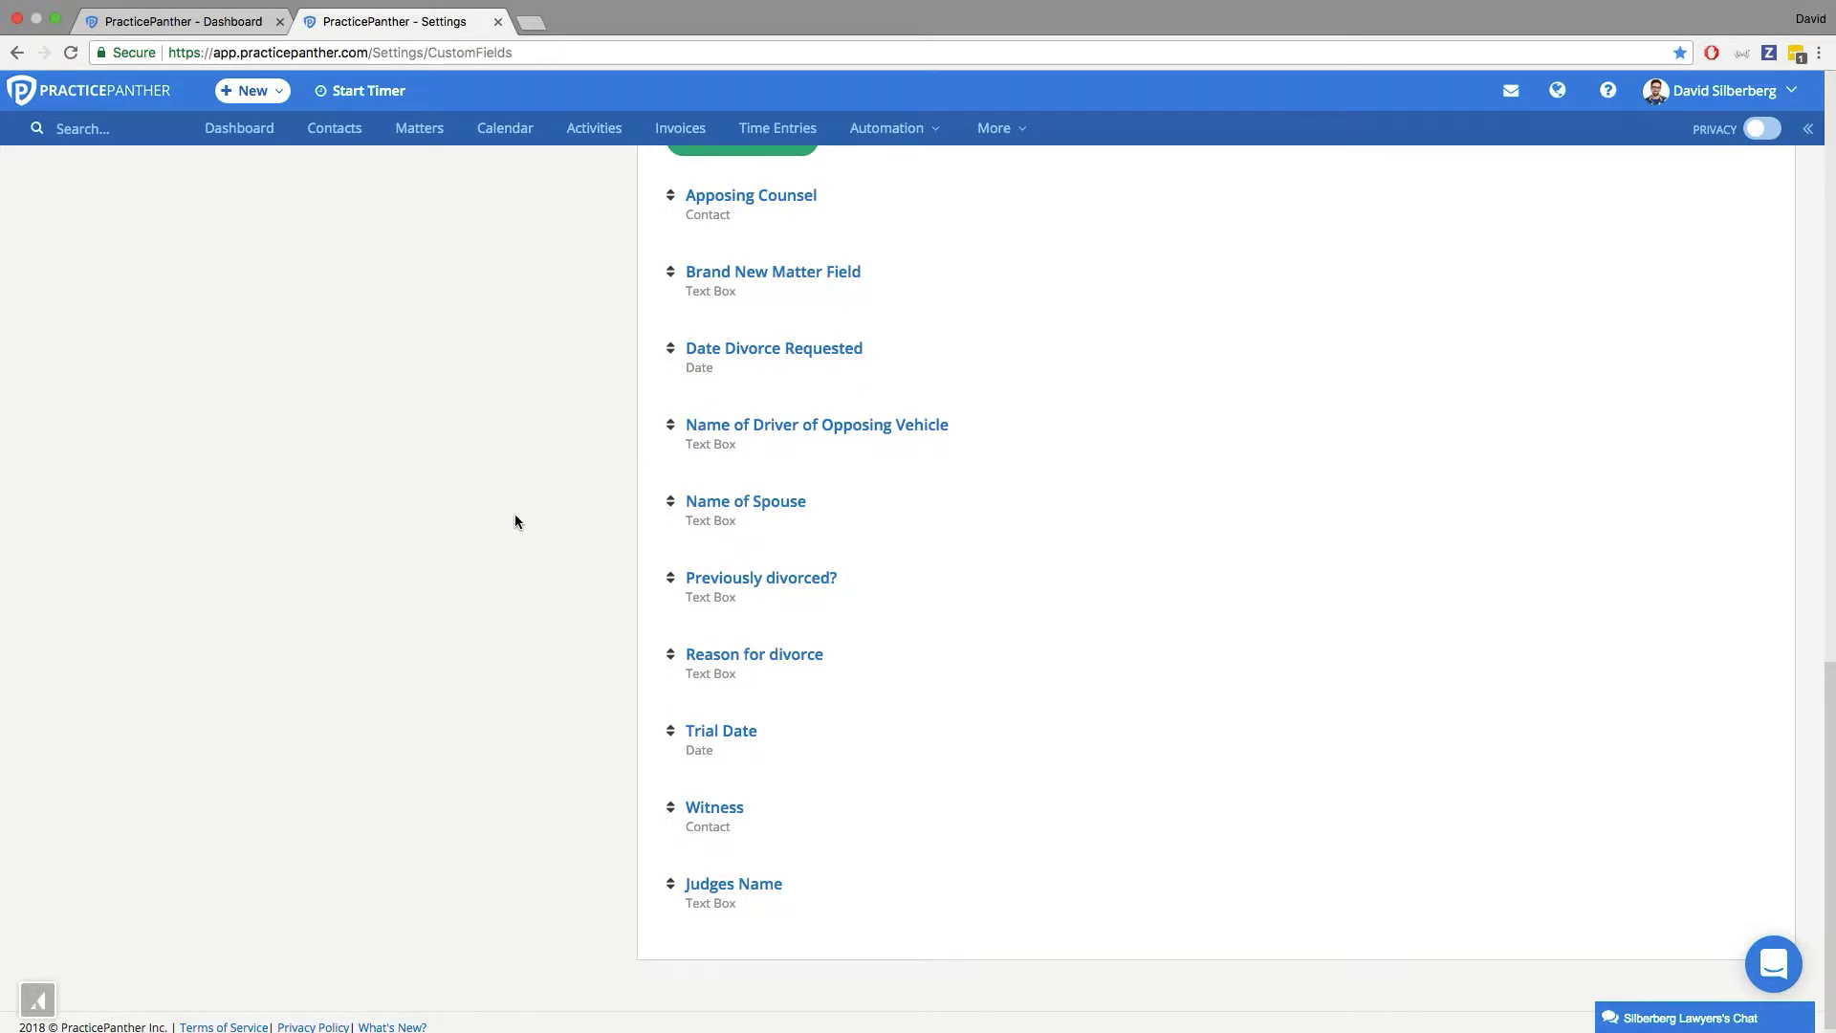
{"action": "scroll", "coordinate": [614, 573], "scroll_direction": "up", "scroll_amount": 3}
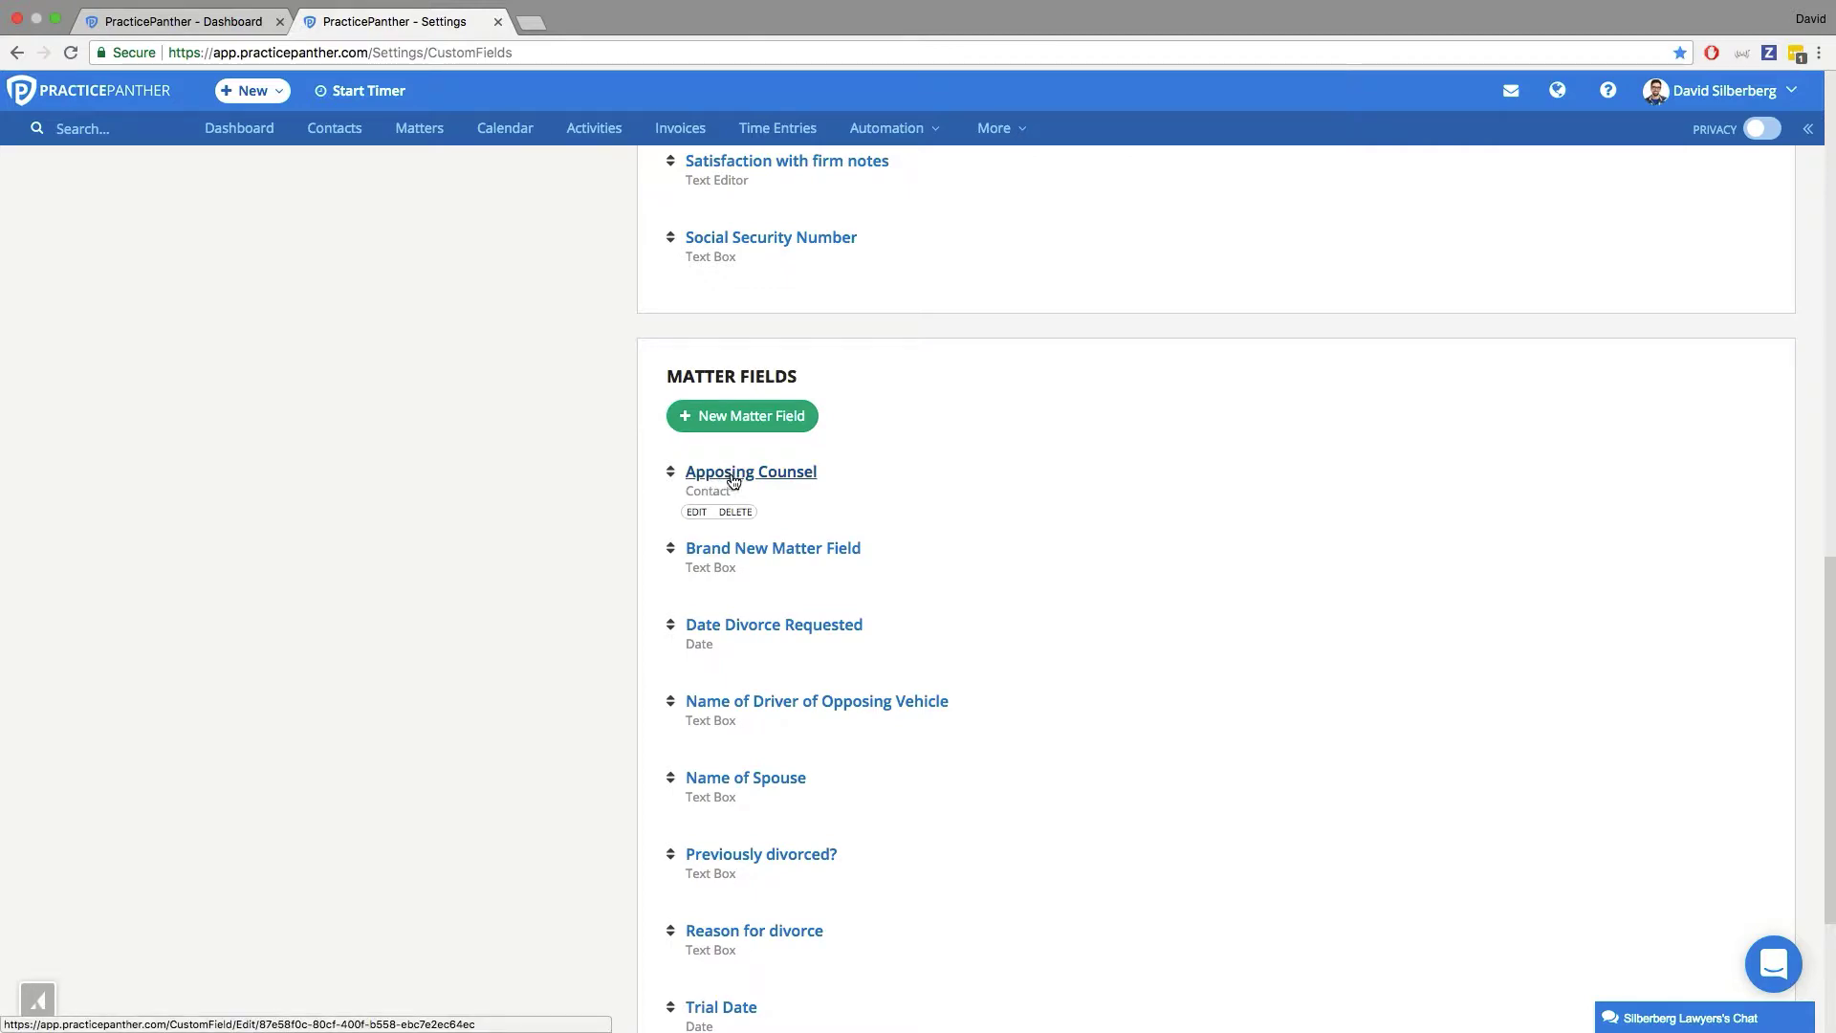
{"action": "mouse_move", "coordinate": [687, 485]}
{"action": "left_mouse_down"}
{"action": "mouse_move", "coordinate": [727, 501]}
{"action": "mouse_move", "coordinate": [719, 486]}
{"action": "mouse_move", "coordinate": [712, 501]}
{"action": "left_mouse_up"}
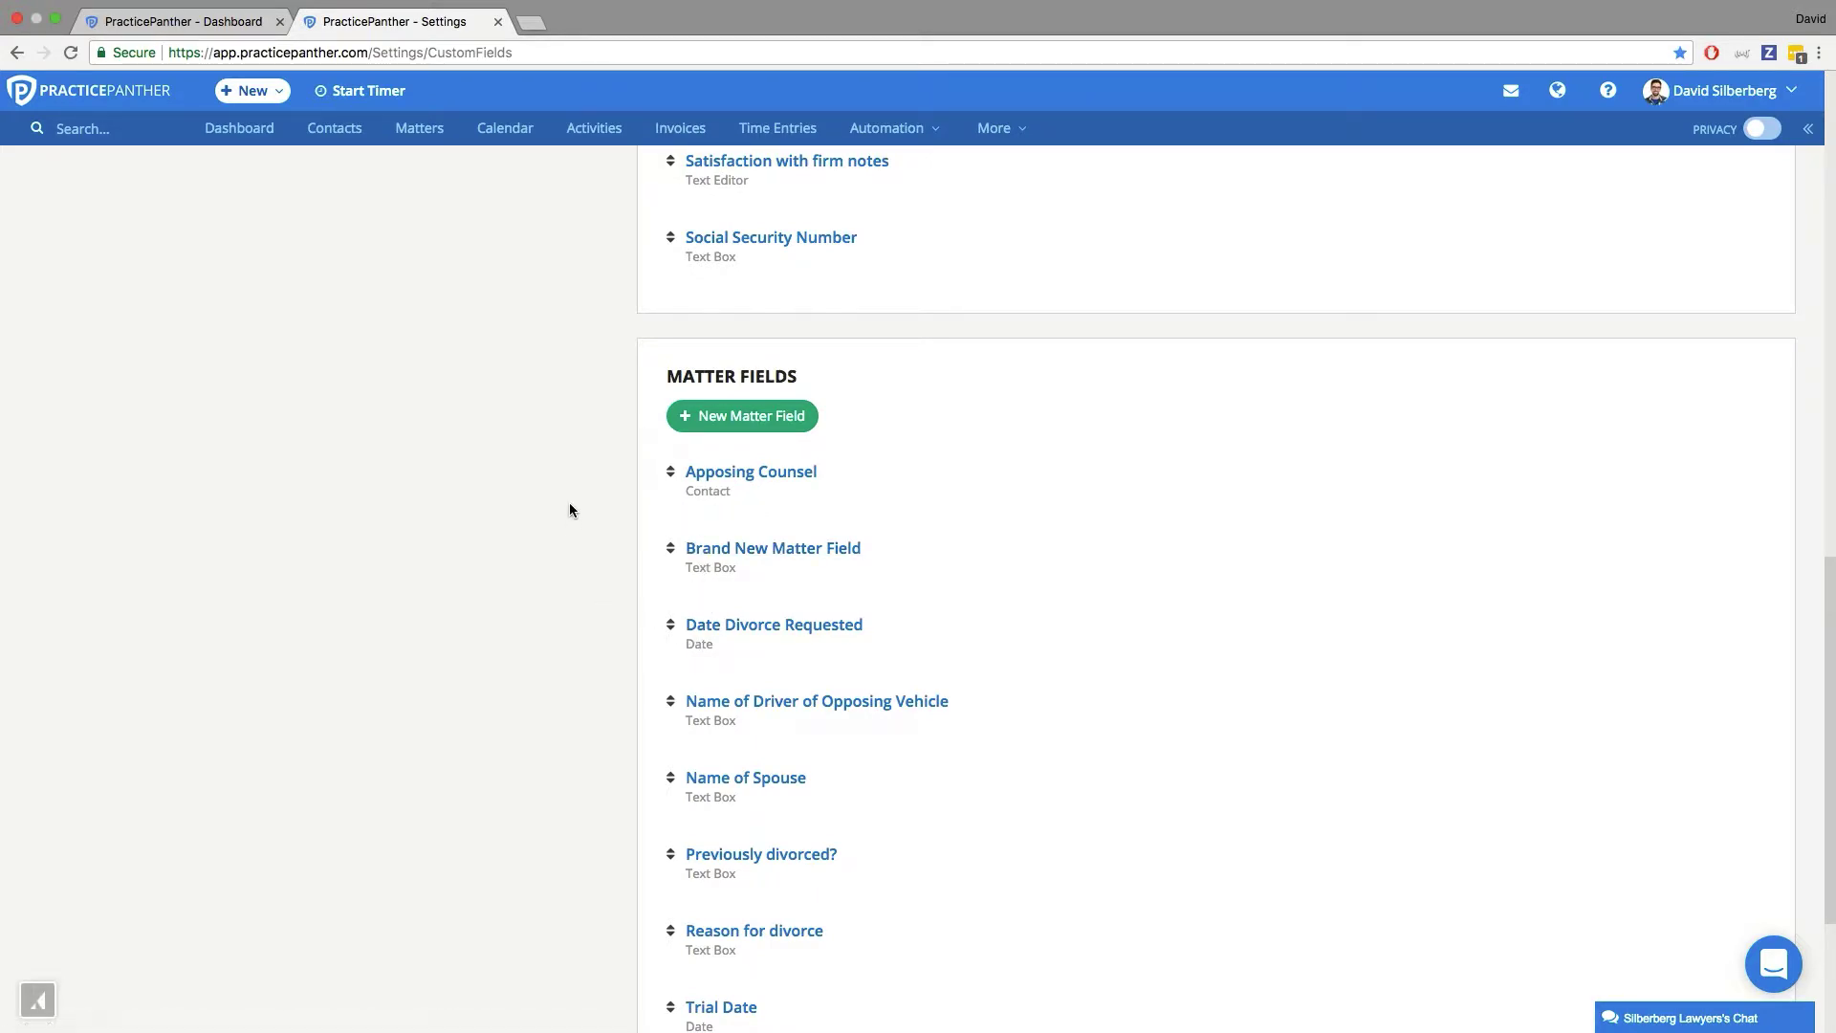
Start a new matter and choose a contact in its Apposing Counsel field
{"action": "left_click", "coordinate": [268, 91]}
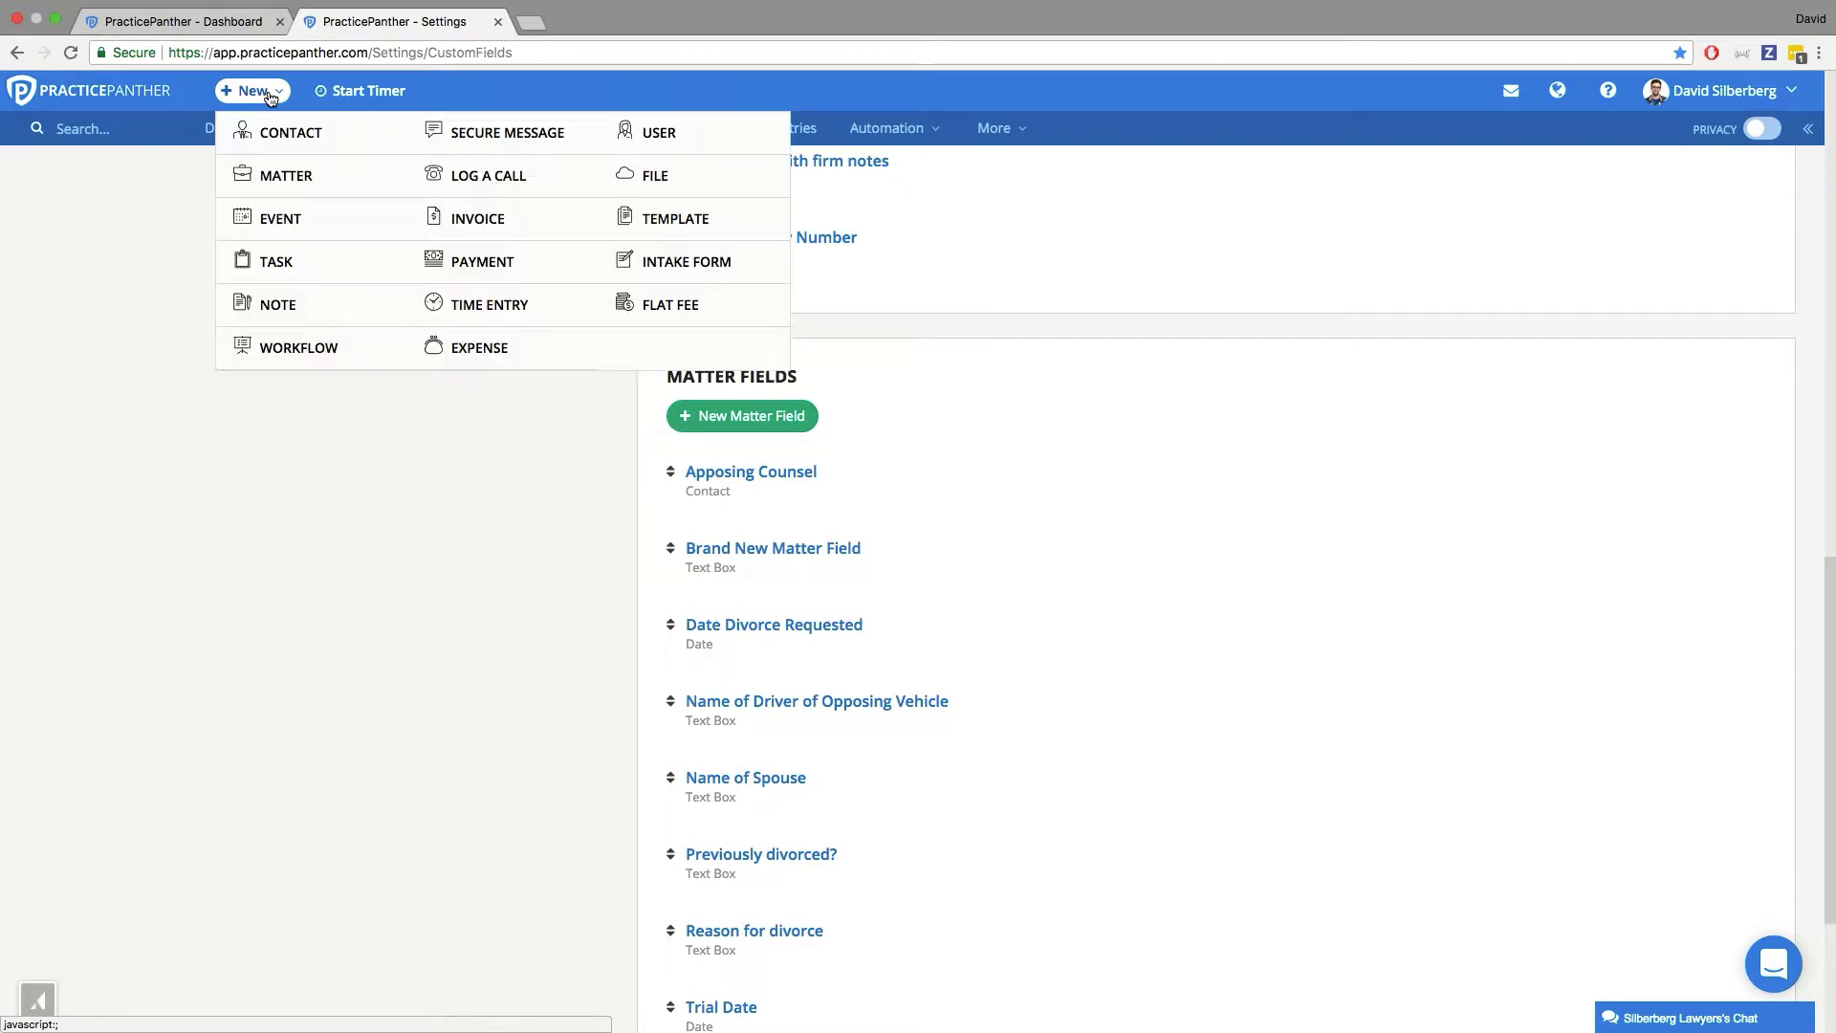
{"action": "left_click", "coordinate": [289, 175]}
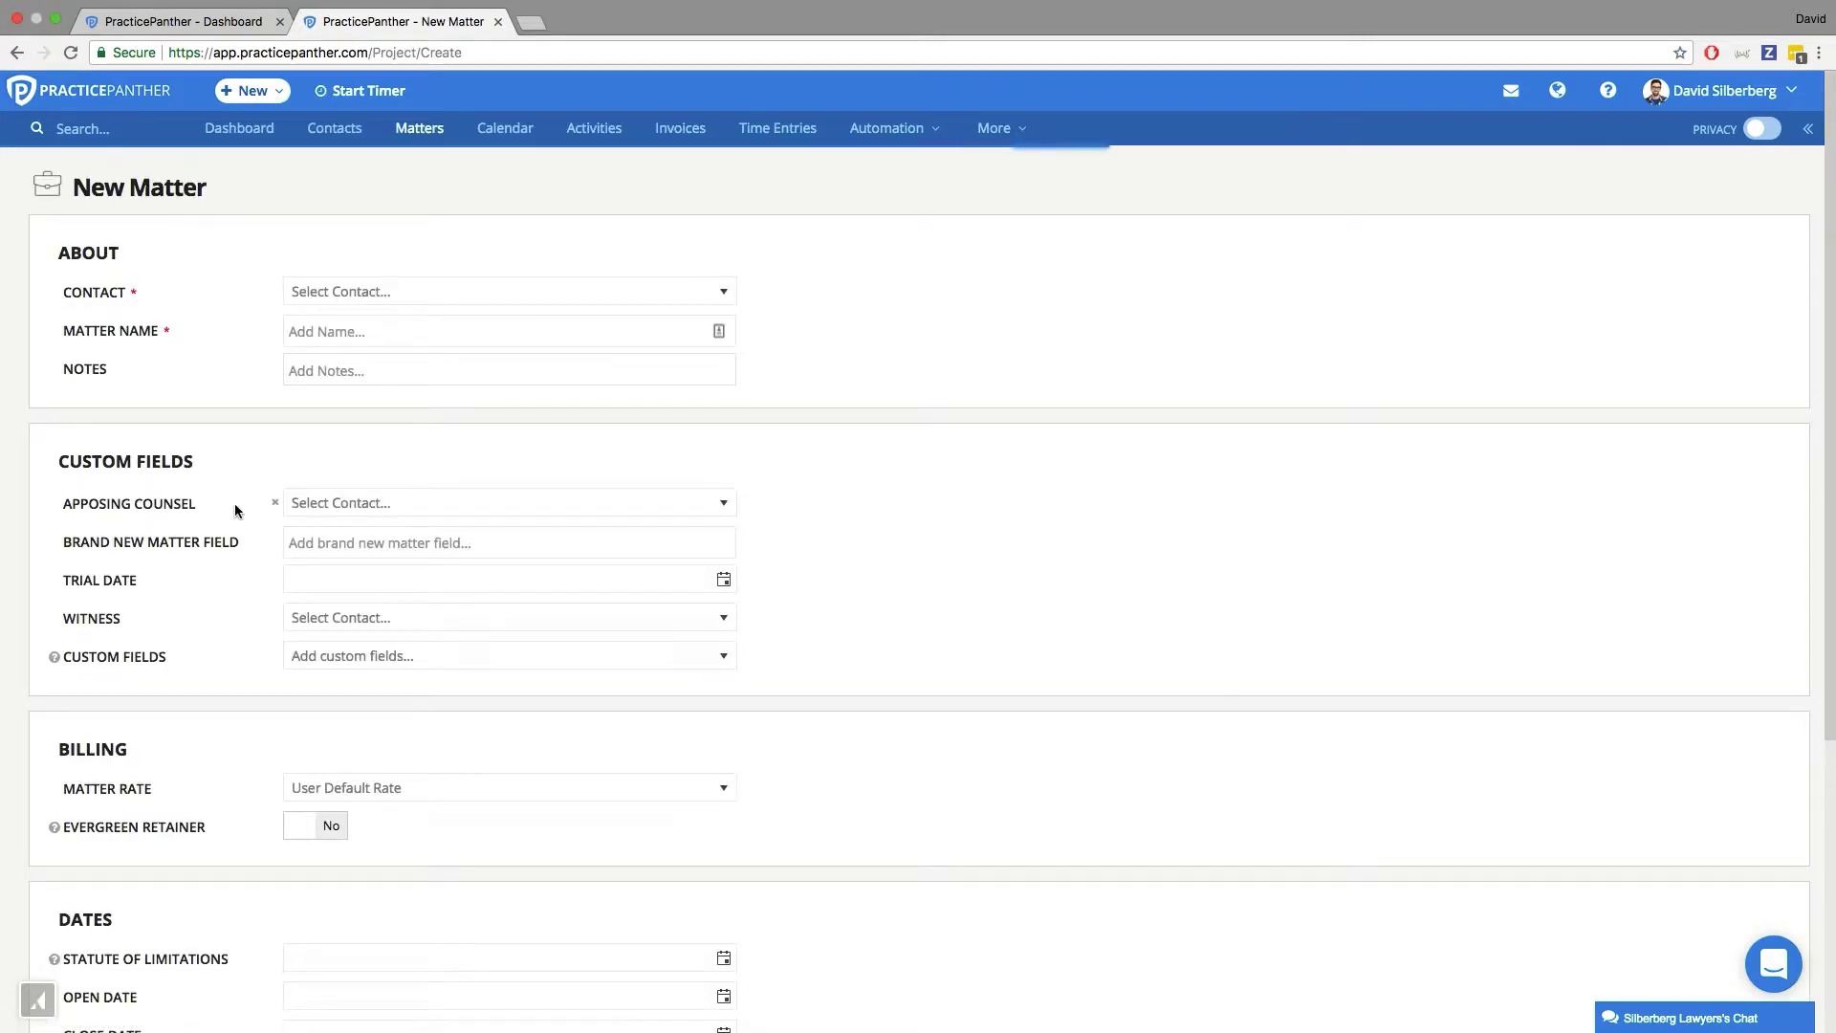
{"action": "left_click", "coordinate": [319, 503]}
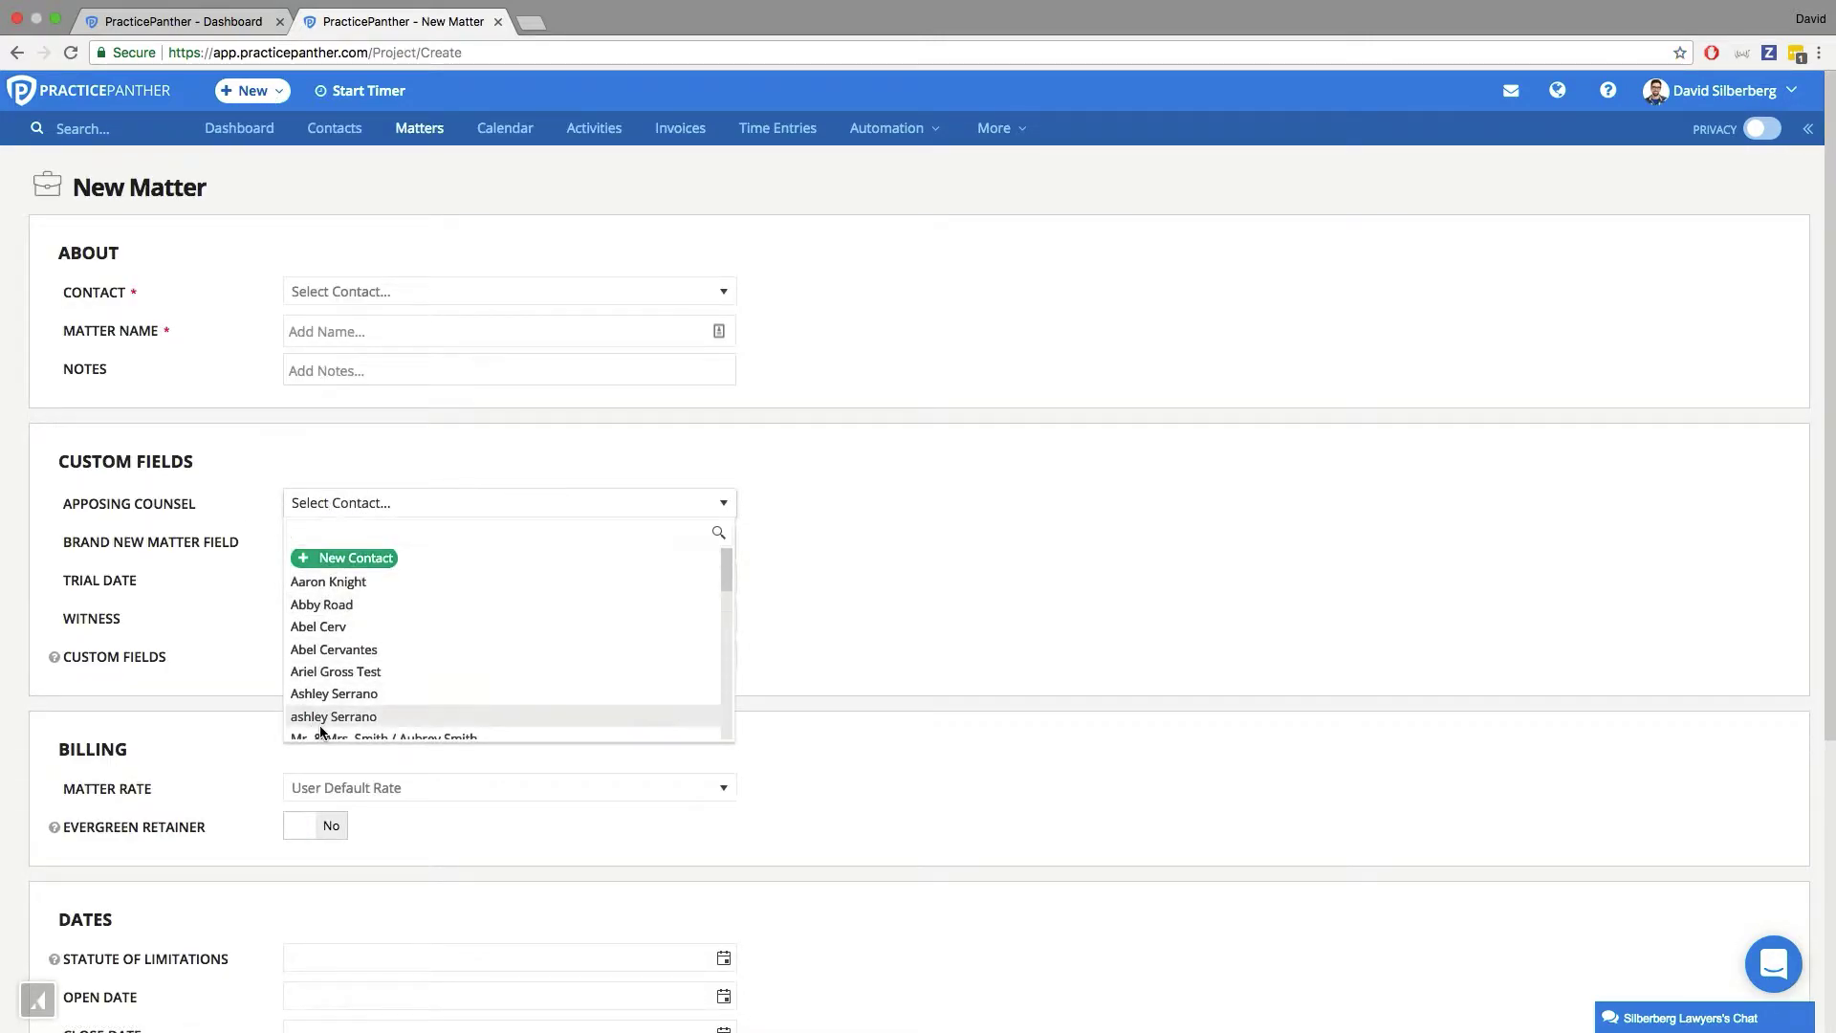
{"action": "left_click", "coordinate": [357, 587]}
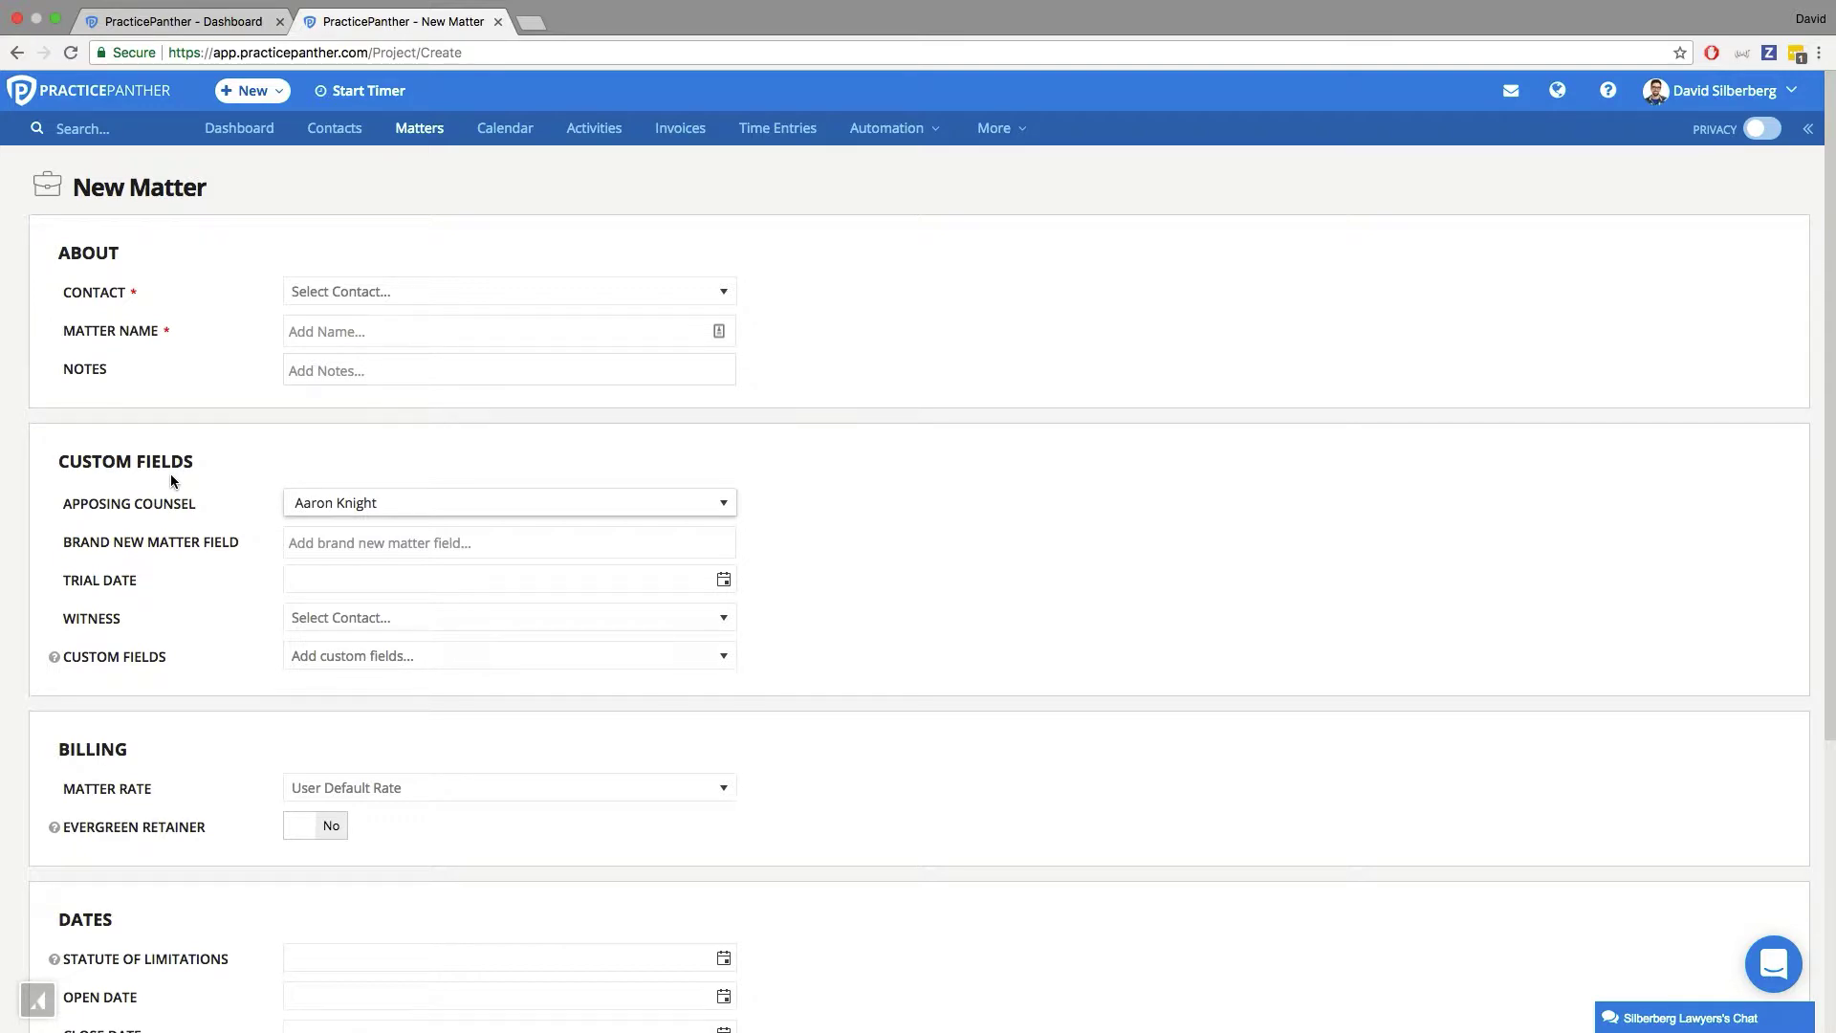
Discard the new matter, go to Automation > Templates and expand the MATTER template fields
{"action": "key", "text": "super+w"}
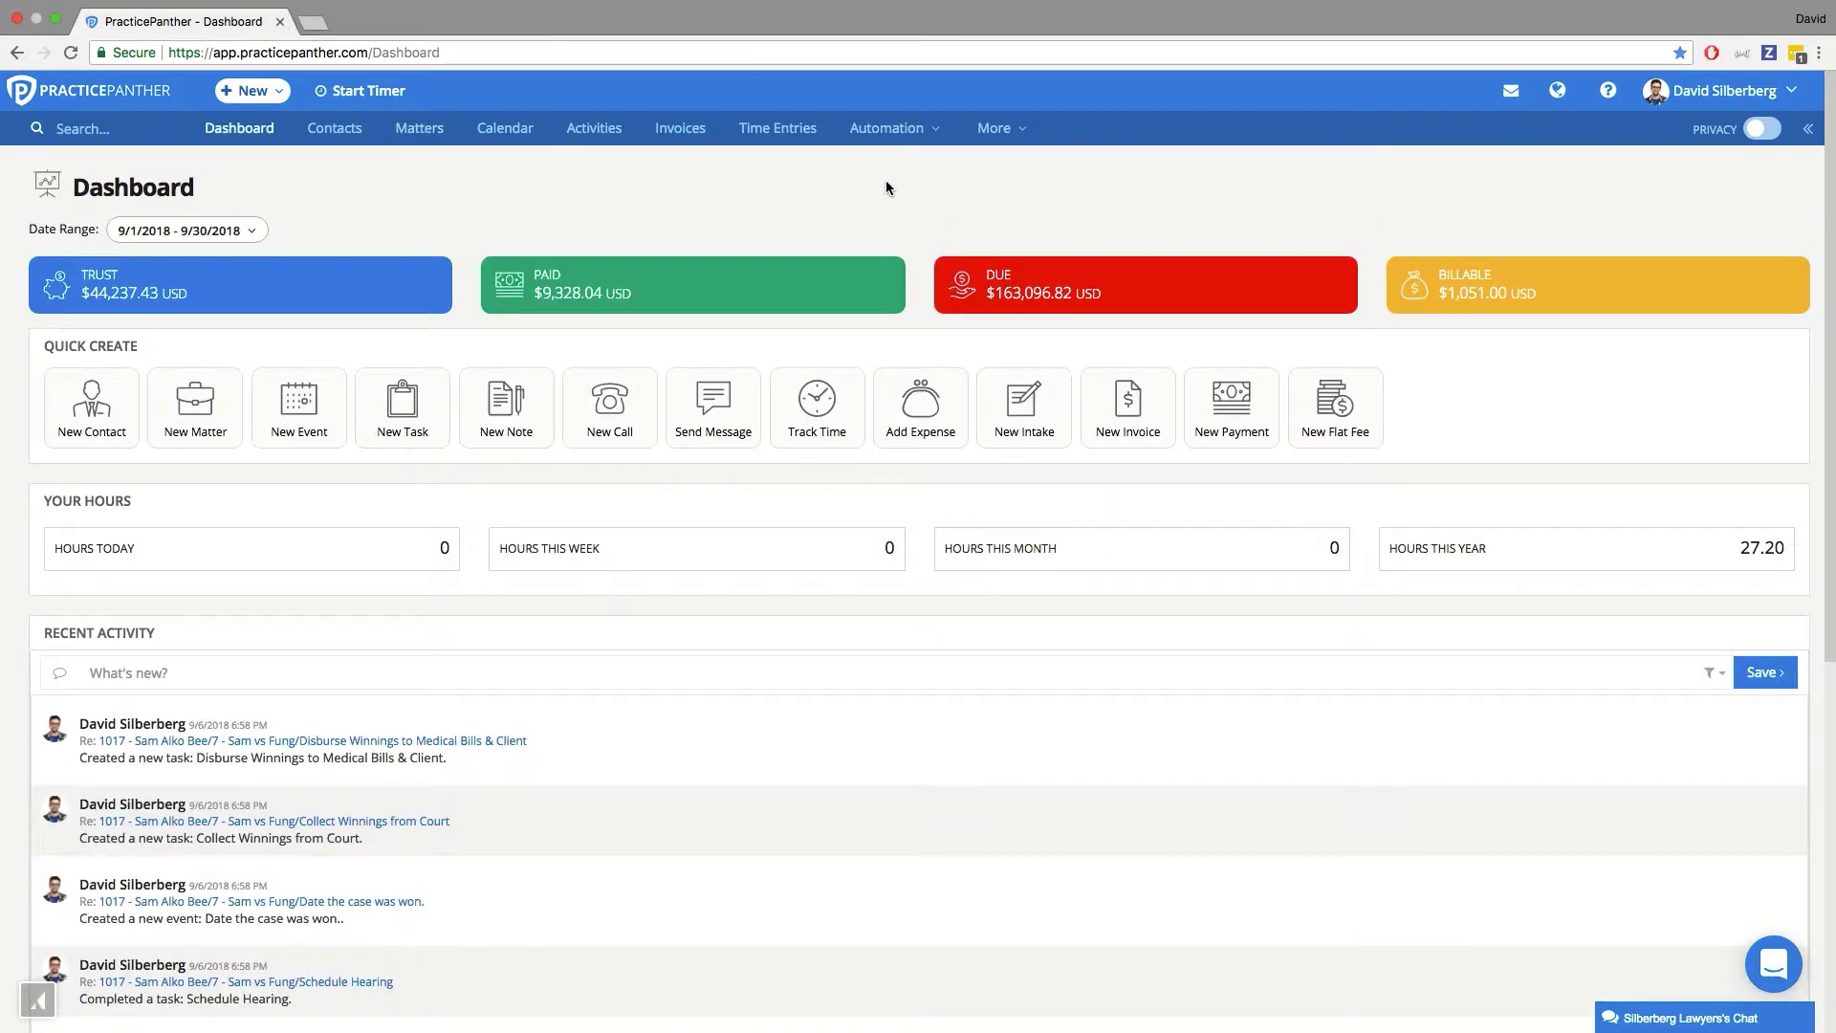
{"action": "left_click", "coordinate": [900, 142]}
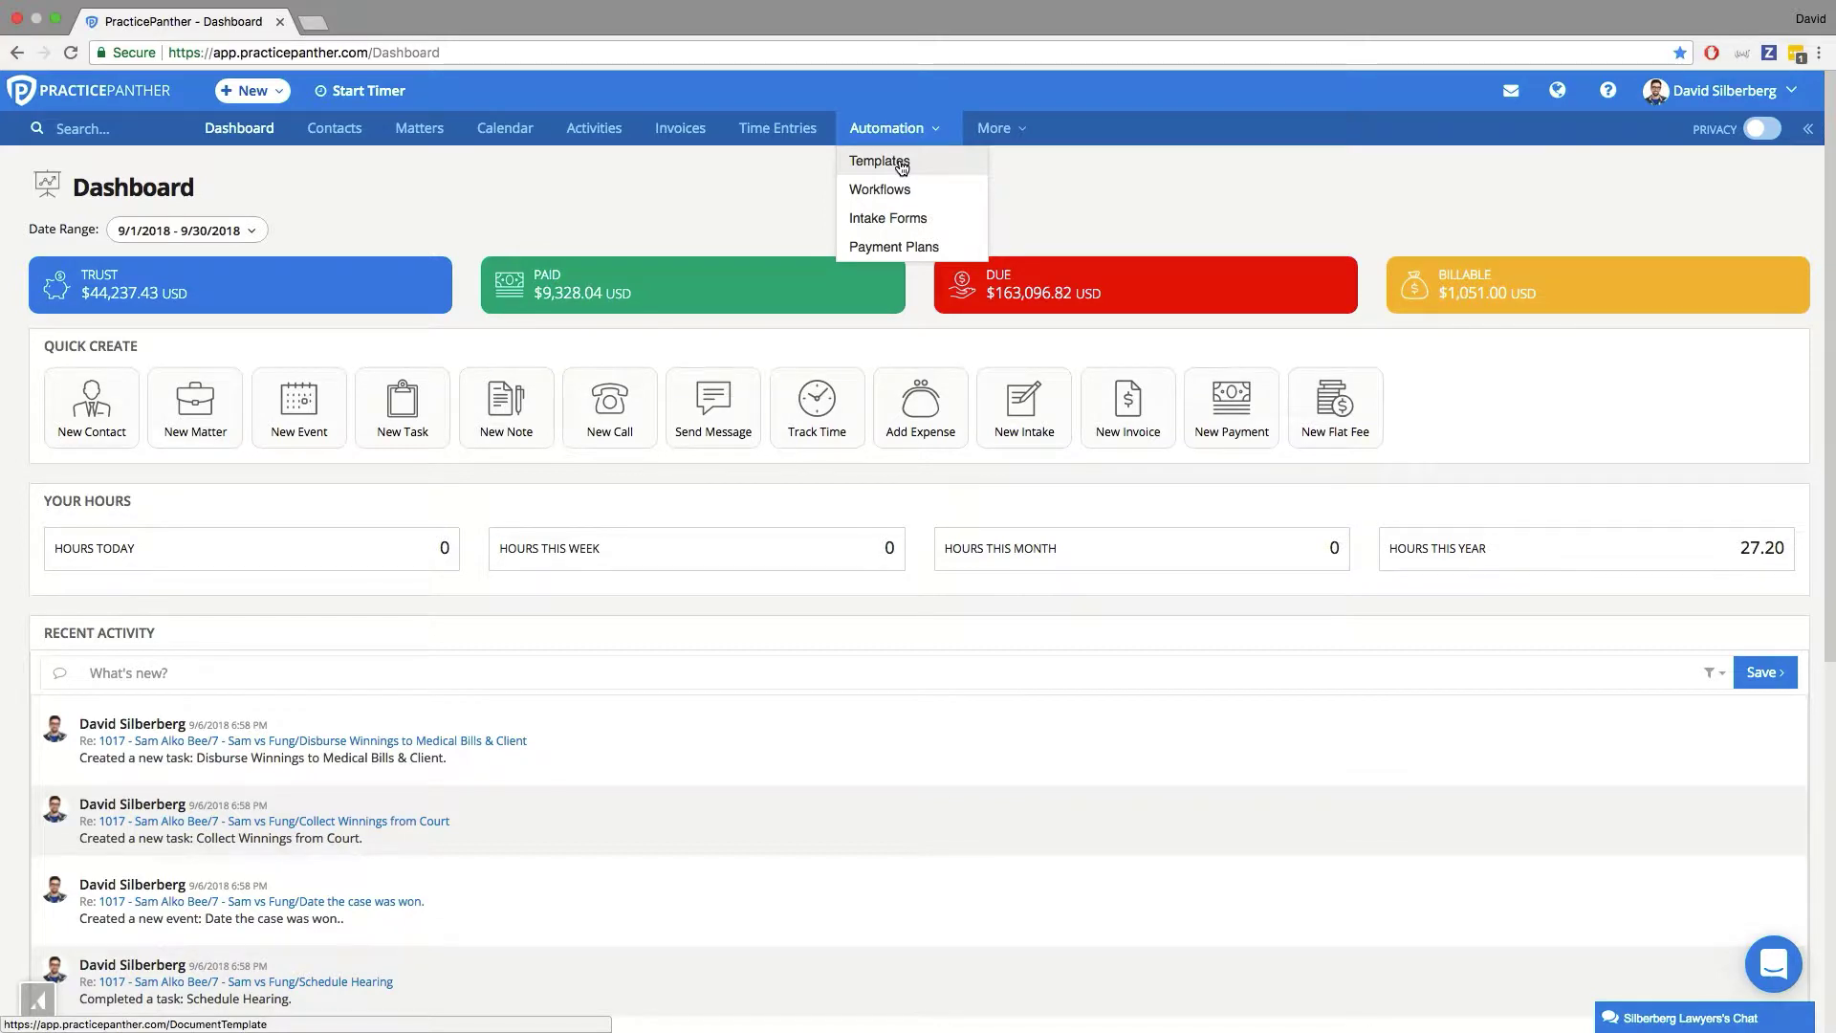
{"action": "left_click", "coordinate": [901, 164]}
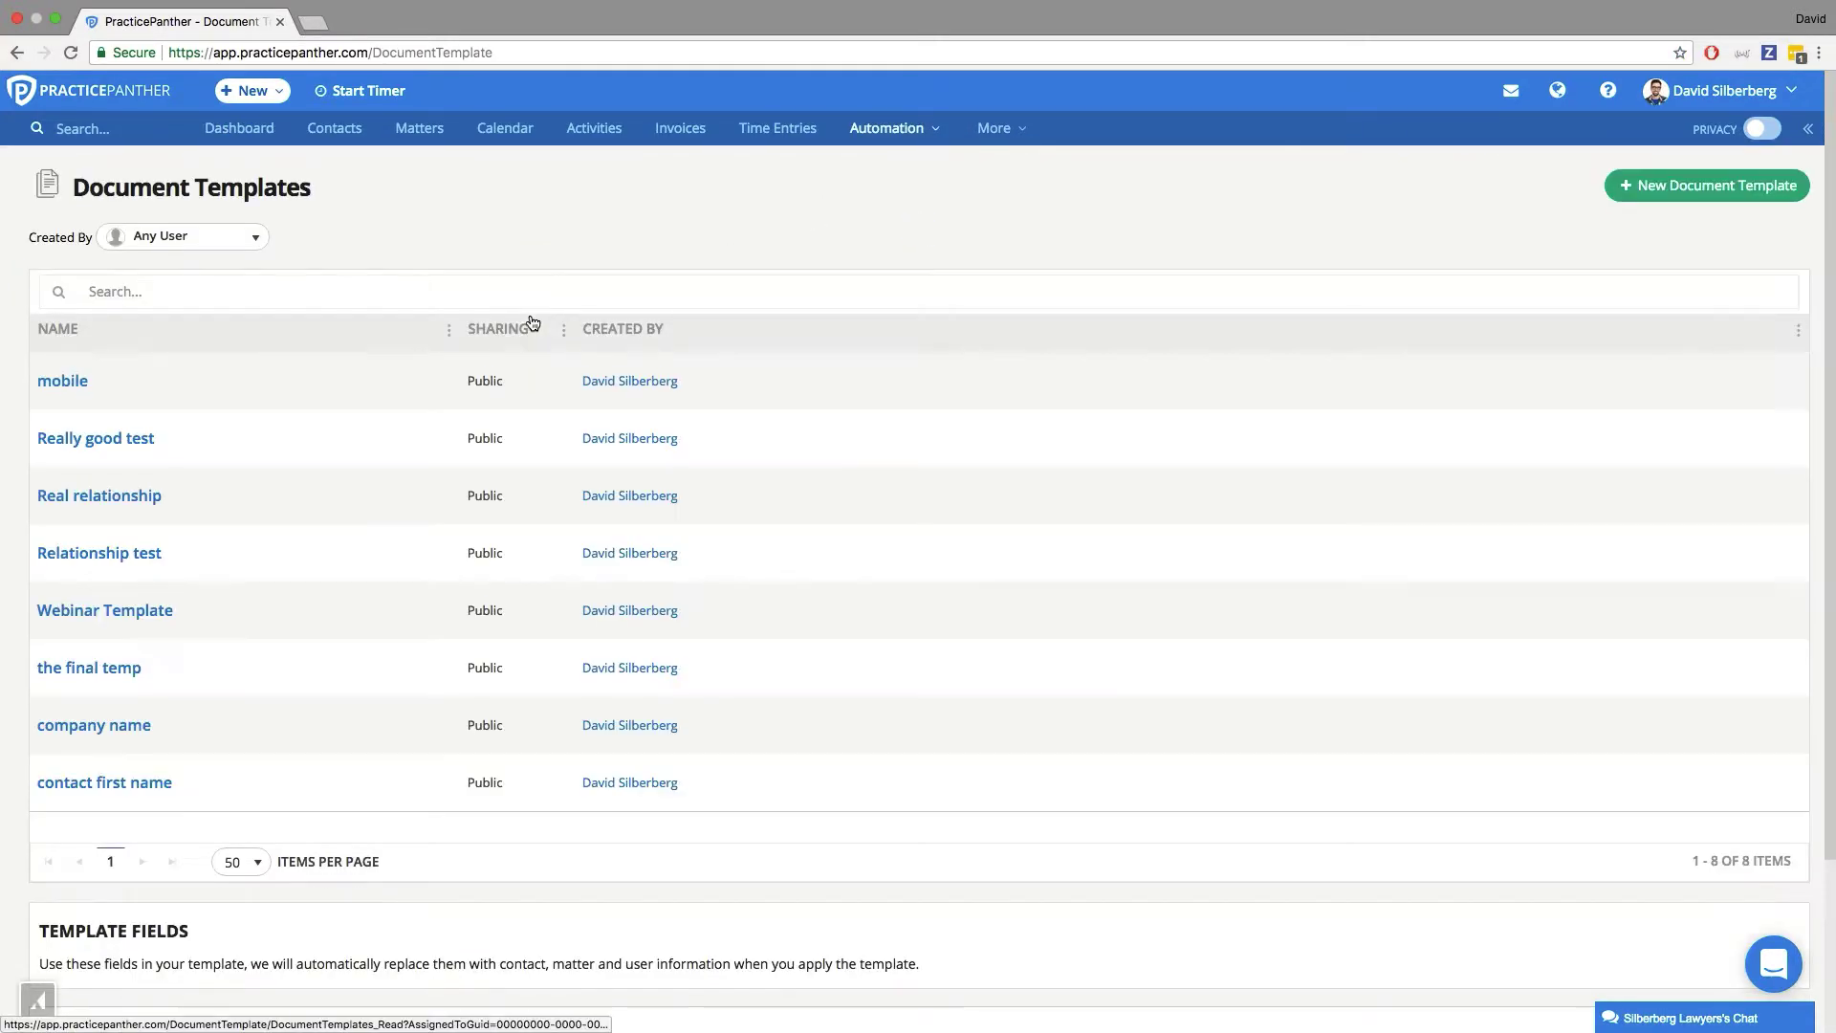
{"action": "scroll", "coordinate": [529, 321], "scroll_direction": "down", "scroll_amount": 1}
{"action": "scroll", "coordinate": [530, 313], "scroll_direction": "down", "scroll_amount": 2}
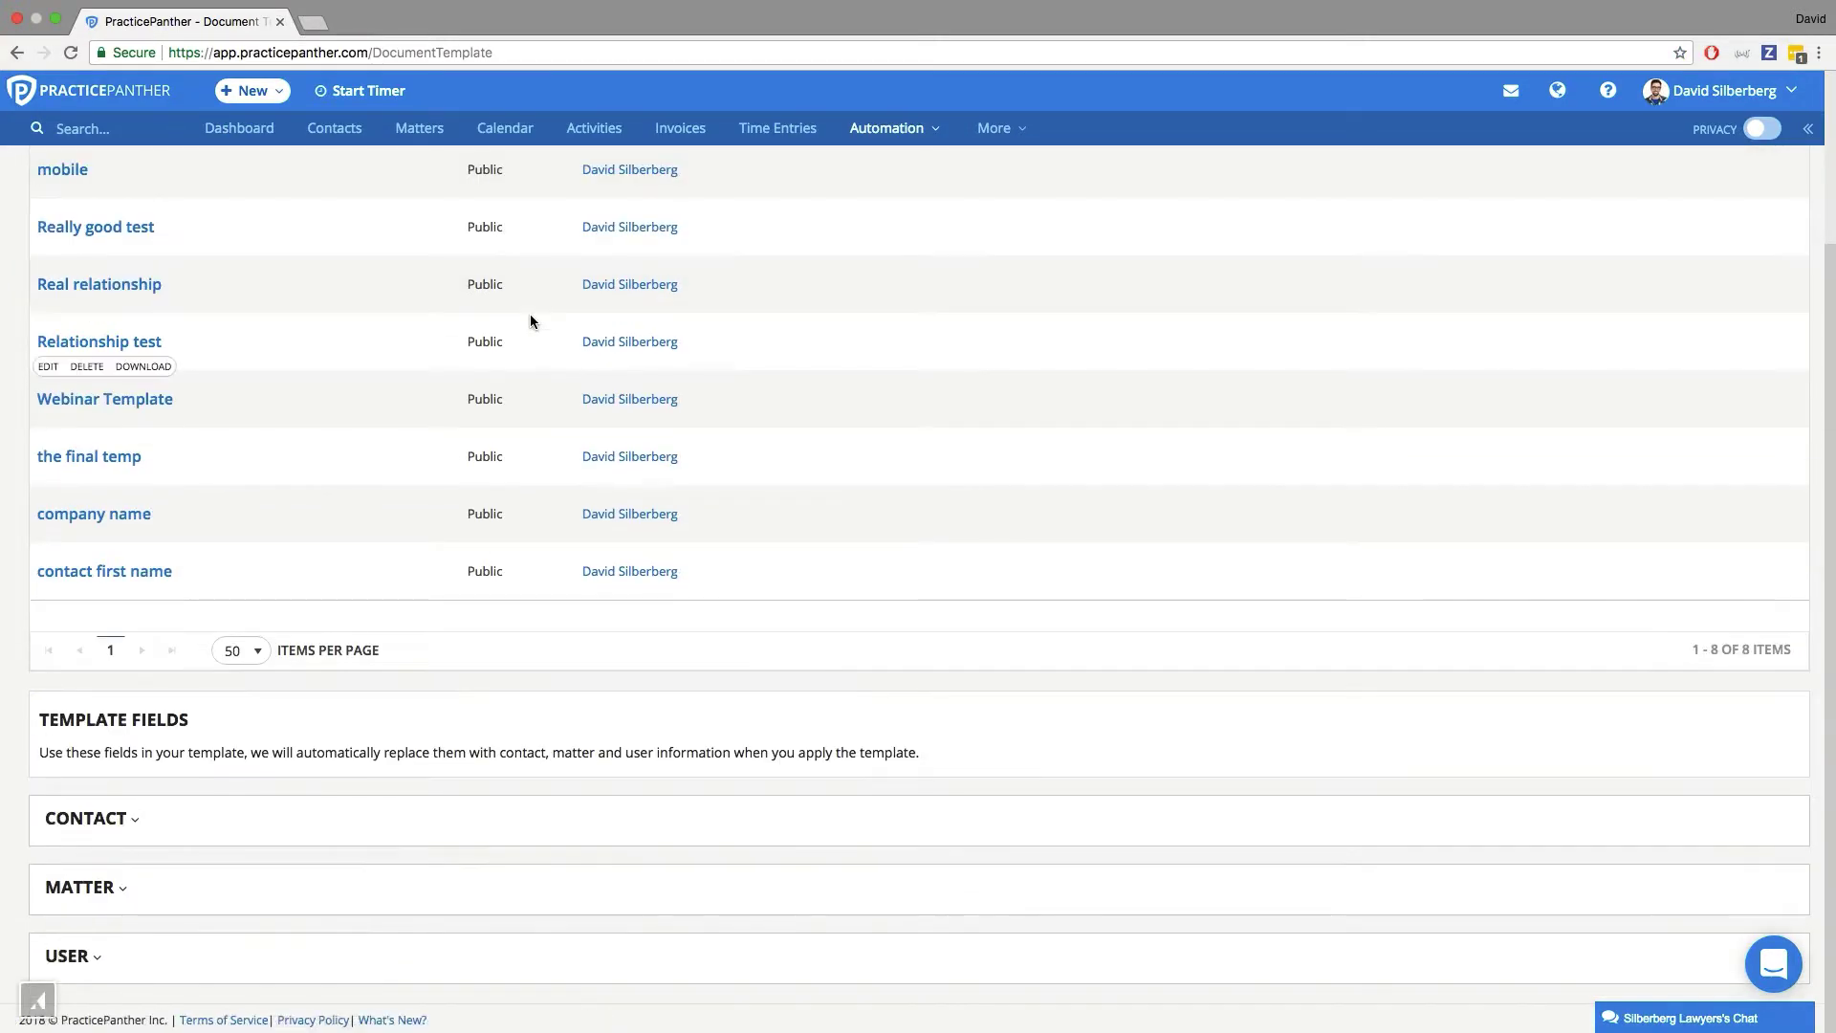
{"action": "left_click", "coordinate": [81, 892]}
Select and copy the #Matter.Apposing Counsel# template code
{"action": "scroll", "coordinate": [330, 842], "scroll_direction": "down", "scroll_amount": 4}
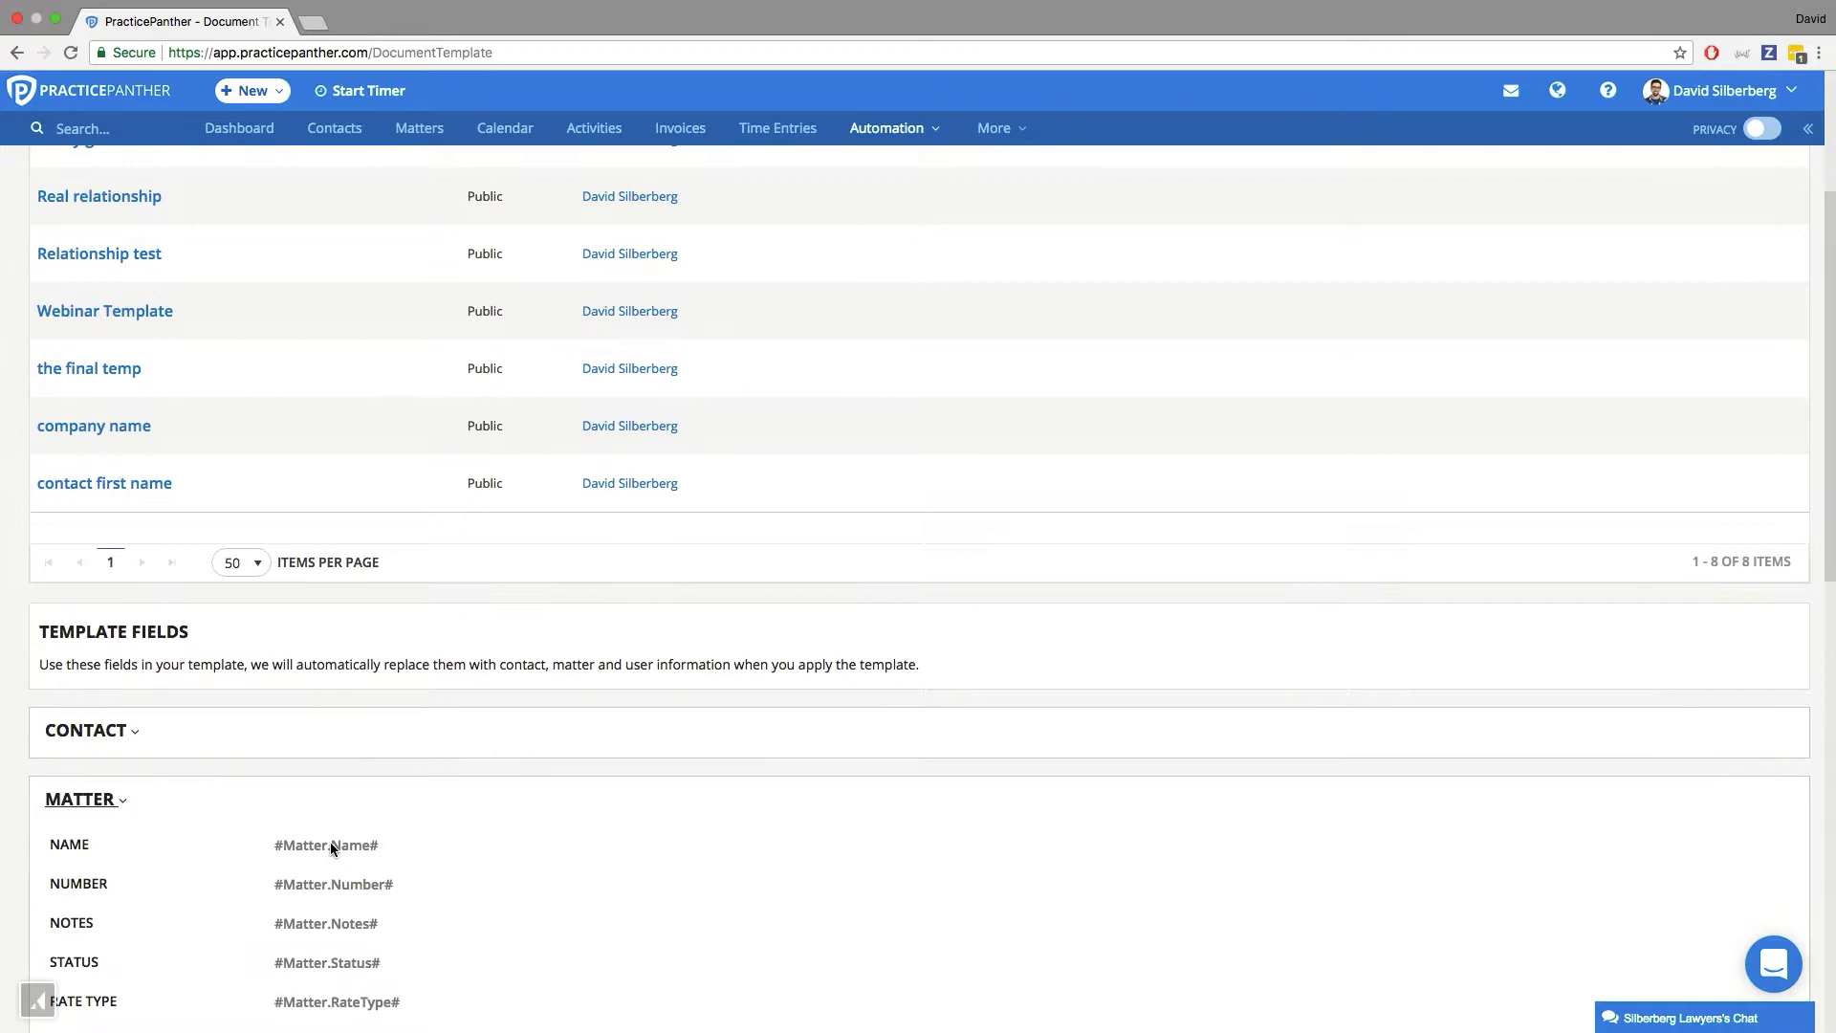
{"action": "scroll", "coordinate": [330, 842], "scroll_direction": "down", "scroll_amount": 10}
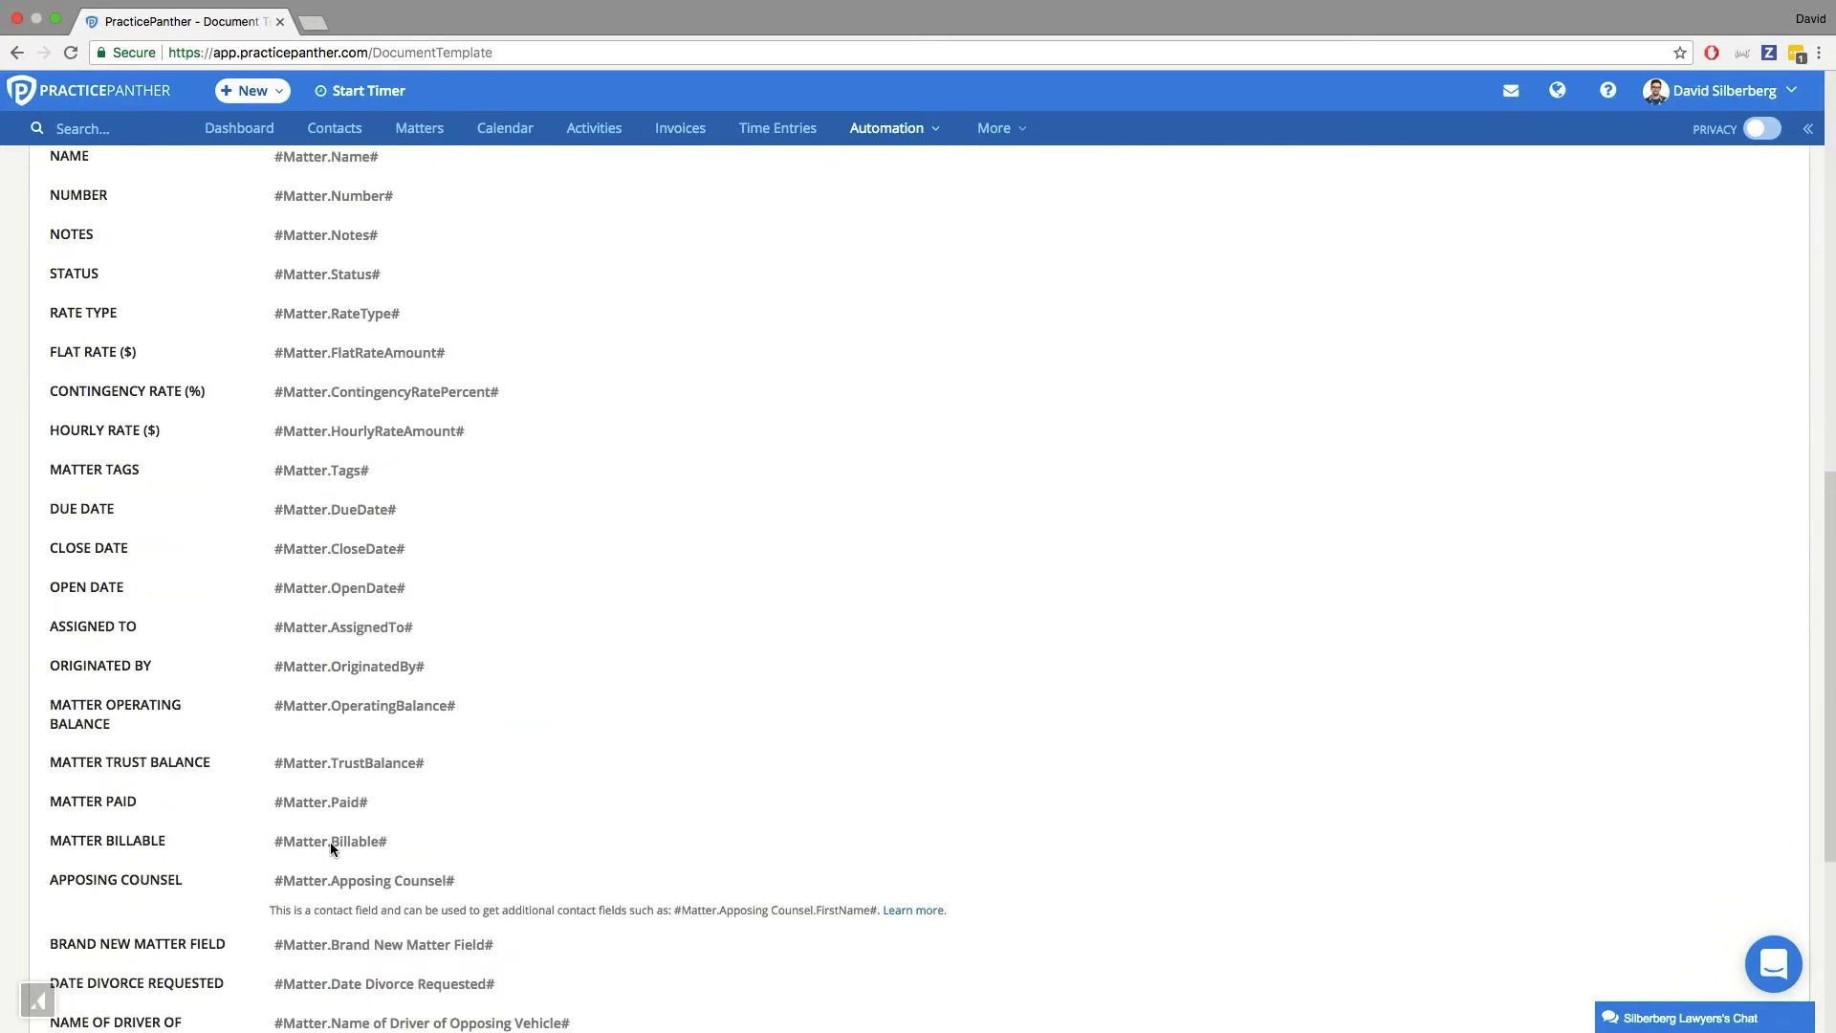
{"action": "left_click_drag", "start_coordinate": [50, 791], "coordinate": [190, 790]}
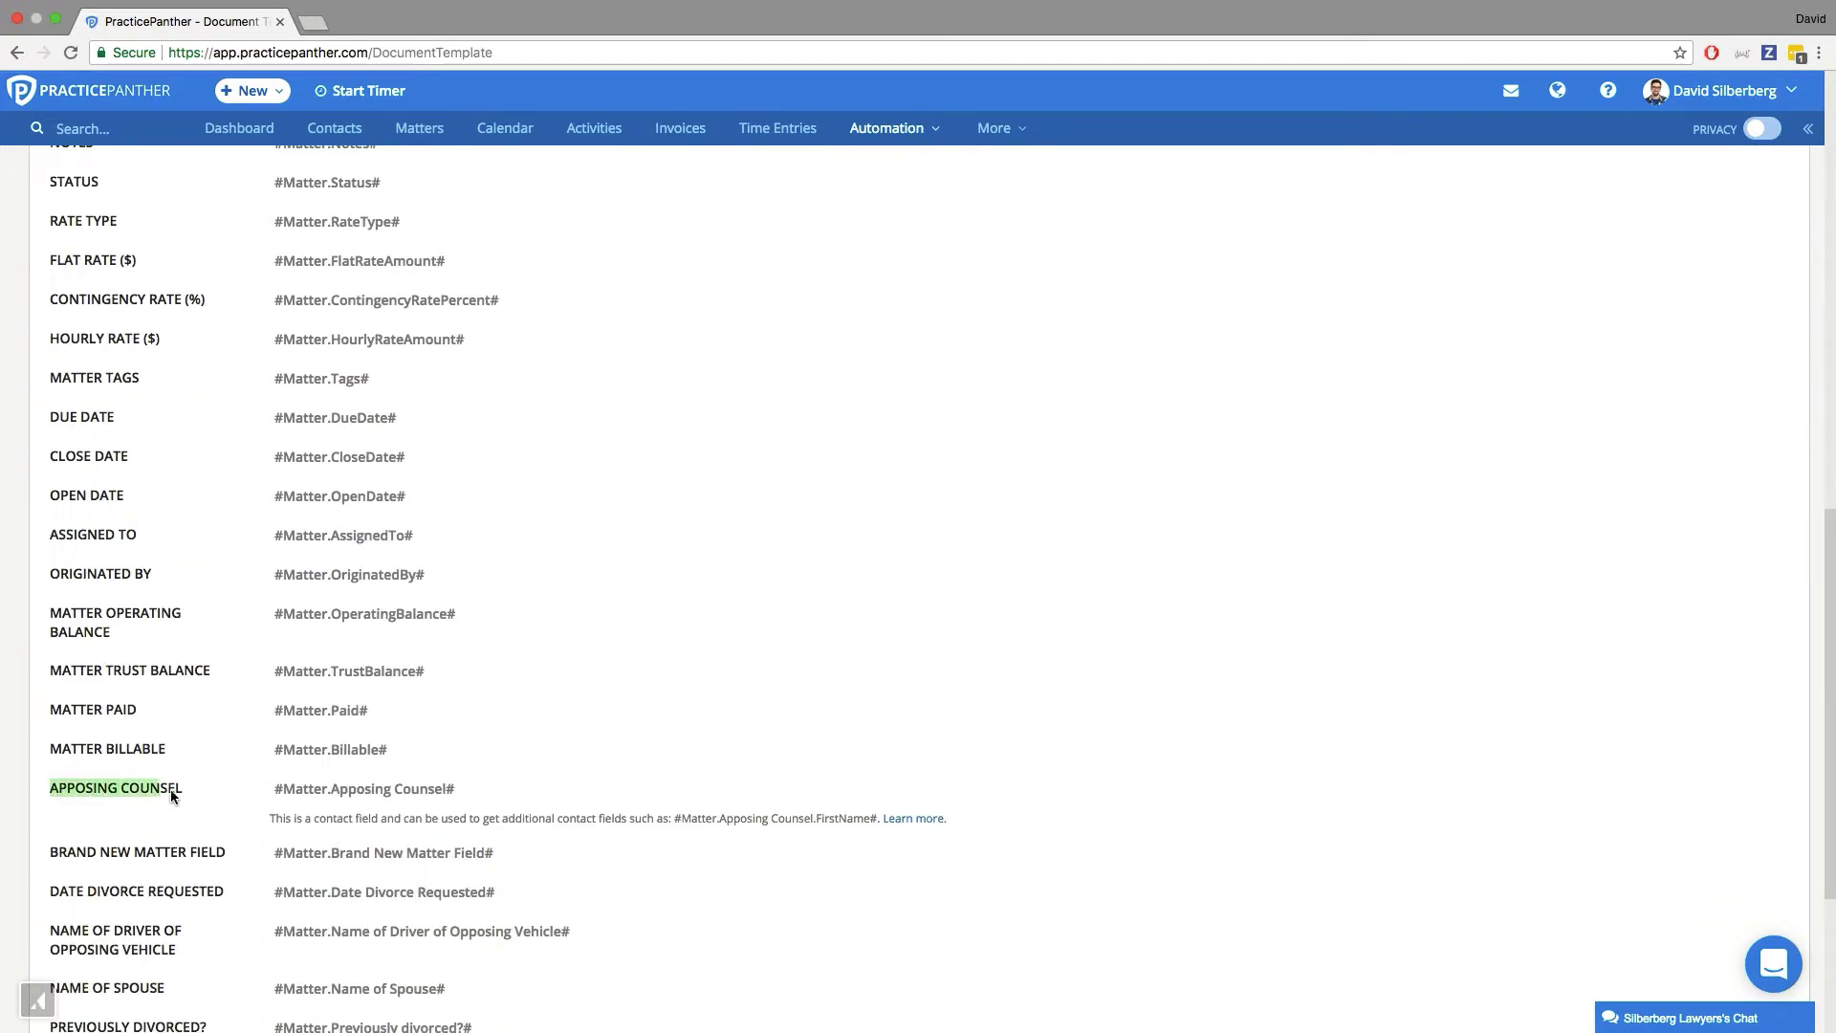
{"action": "left_click", "coordinate": [191, 789]}
{"action": "scroll", "coordinate": [186, 809], "scroll_direction": "down", "scroll_amount": 3}
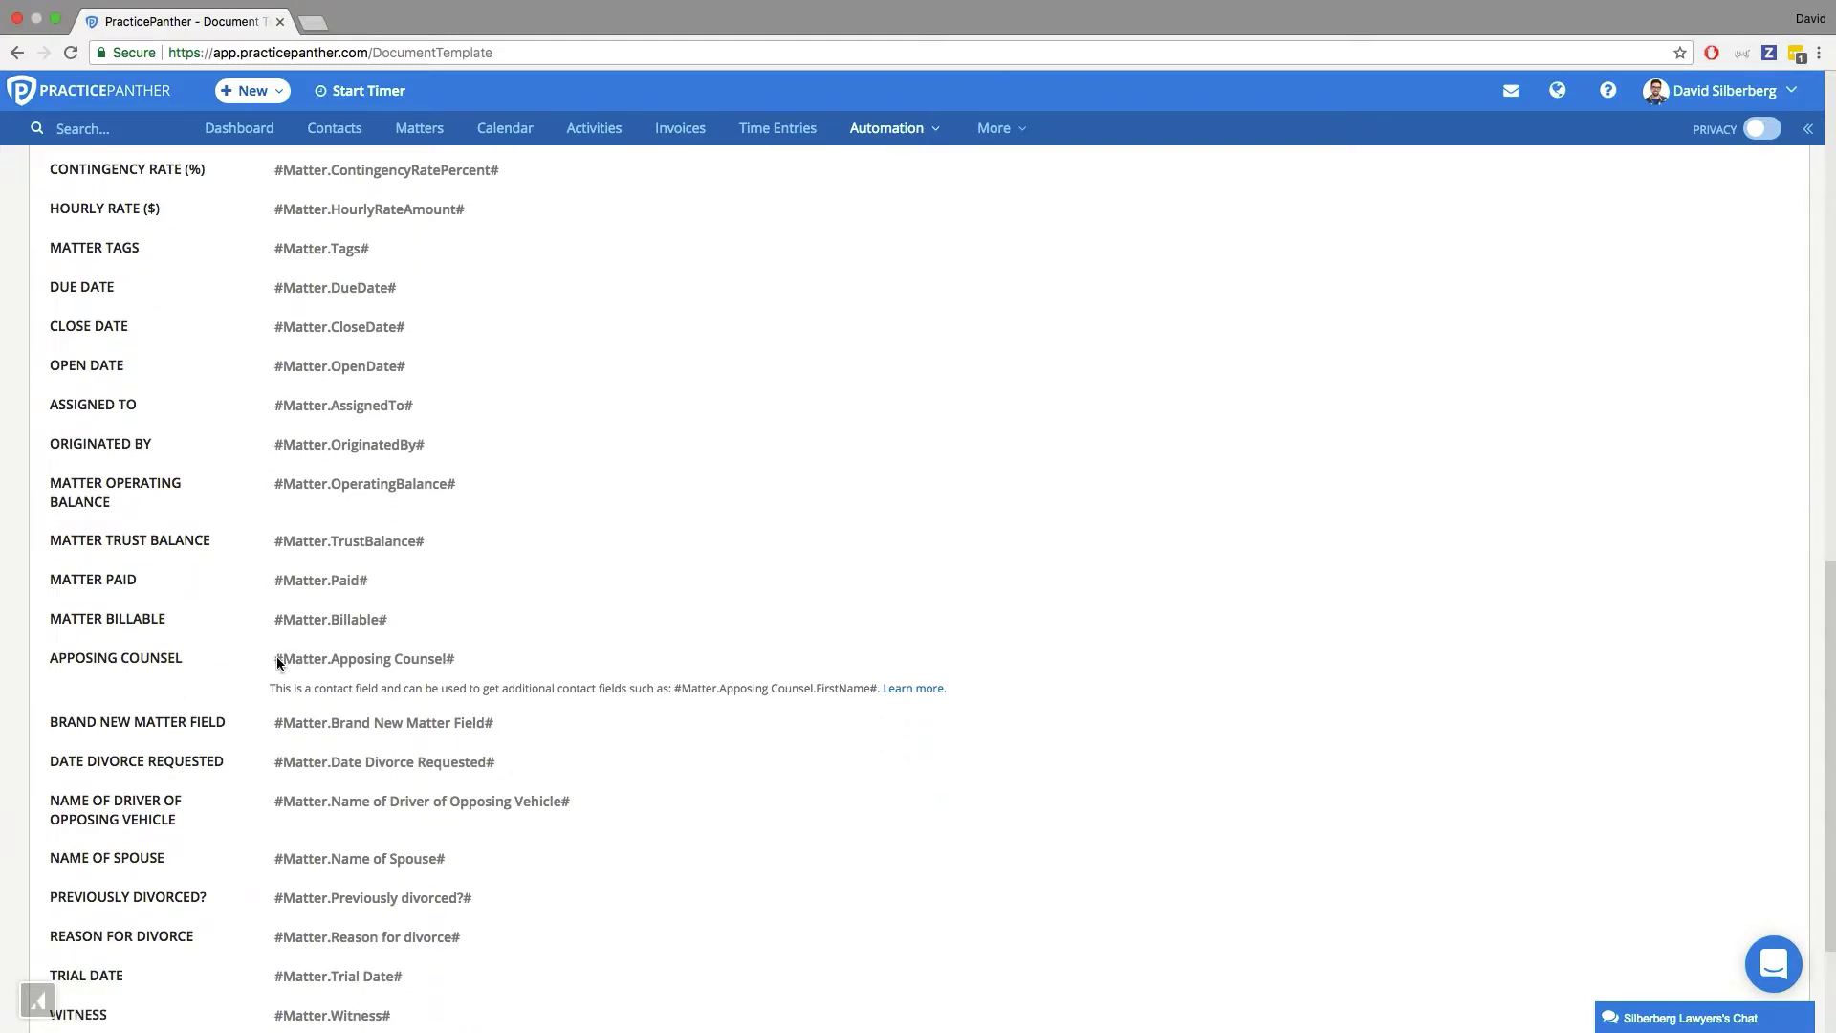
{"action": "left_click_drag", "start_coordinate": [277, 663], "coordinate": [455, 658]}
{"action": "left_click", "coordinate": [462, 656]}
{"action": "triple_click", "coordinate": [459, 656]}
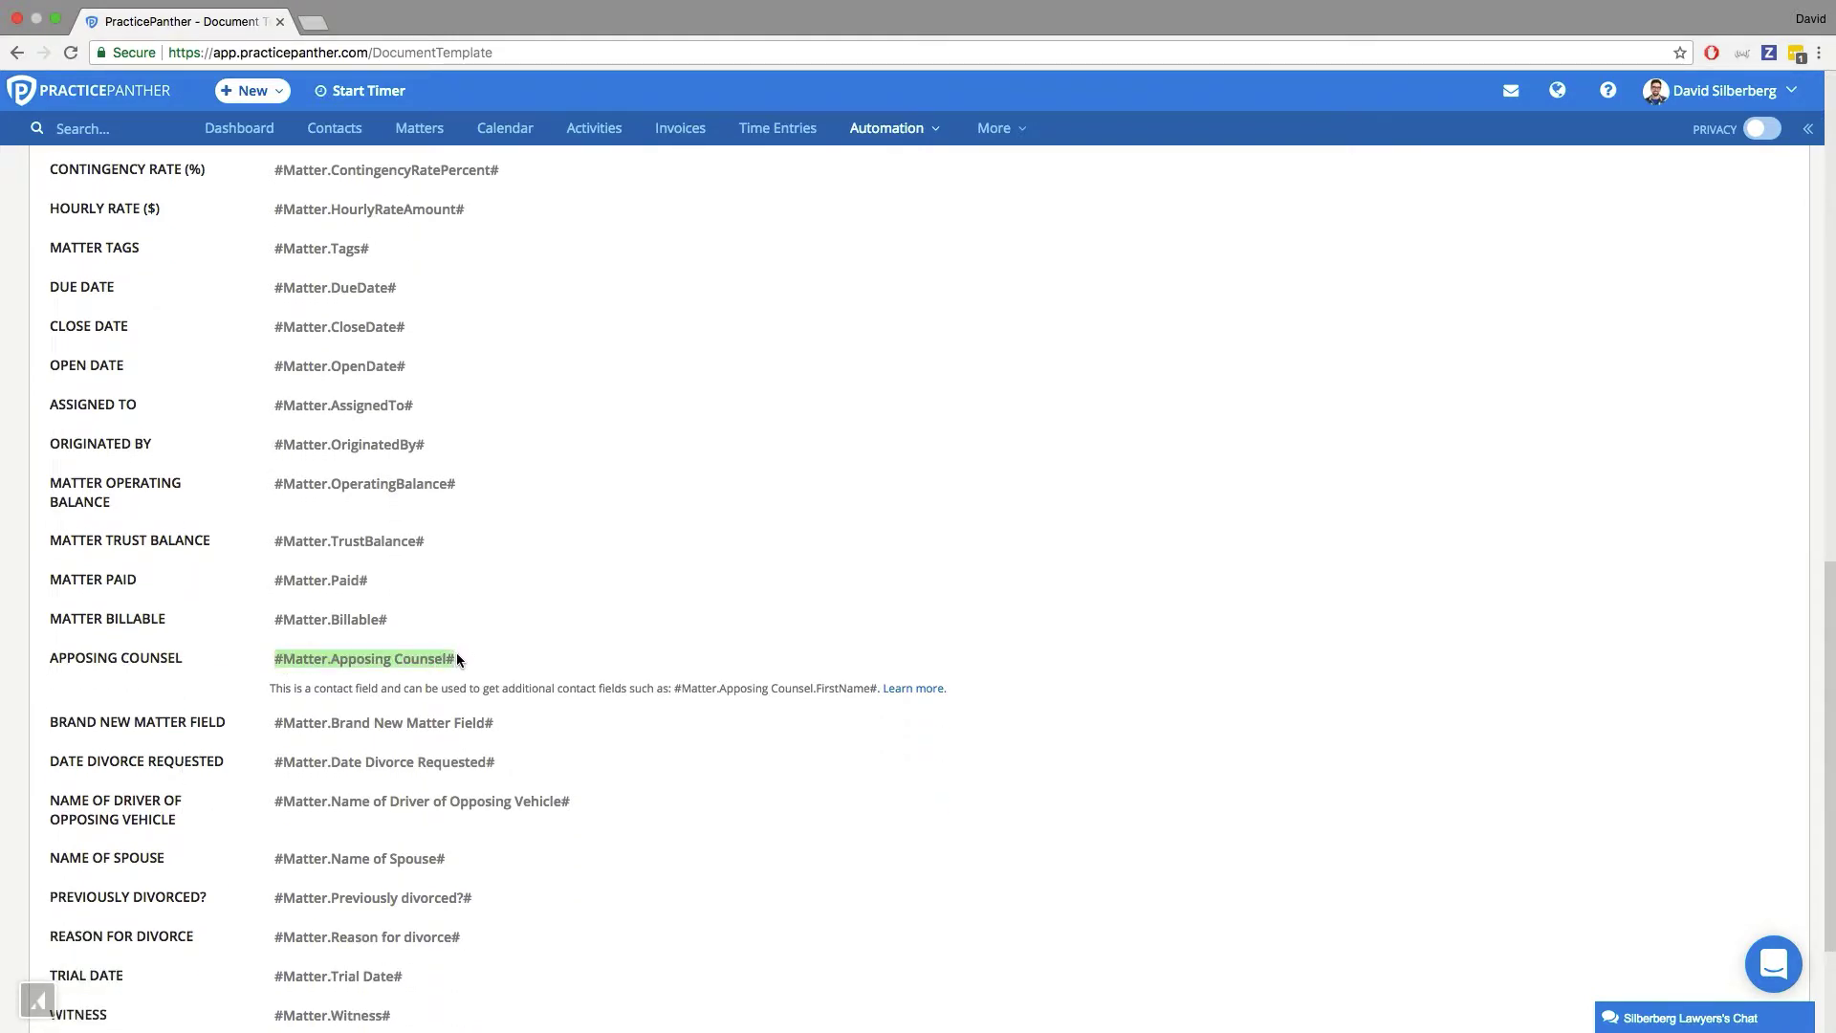
{"action": "right_click", "coordinate": [458, 658]}
{"action": "left_click", "coordinate": [484, 697]}
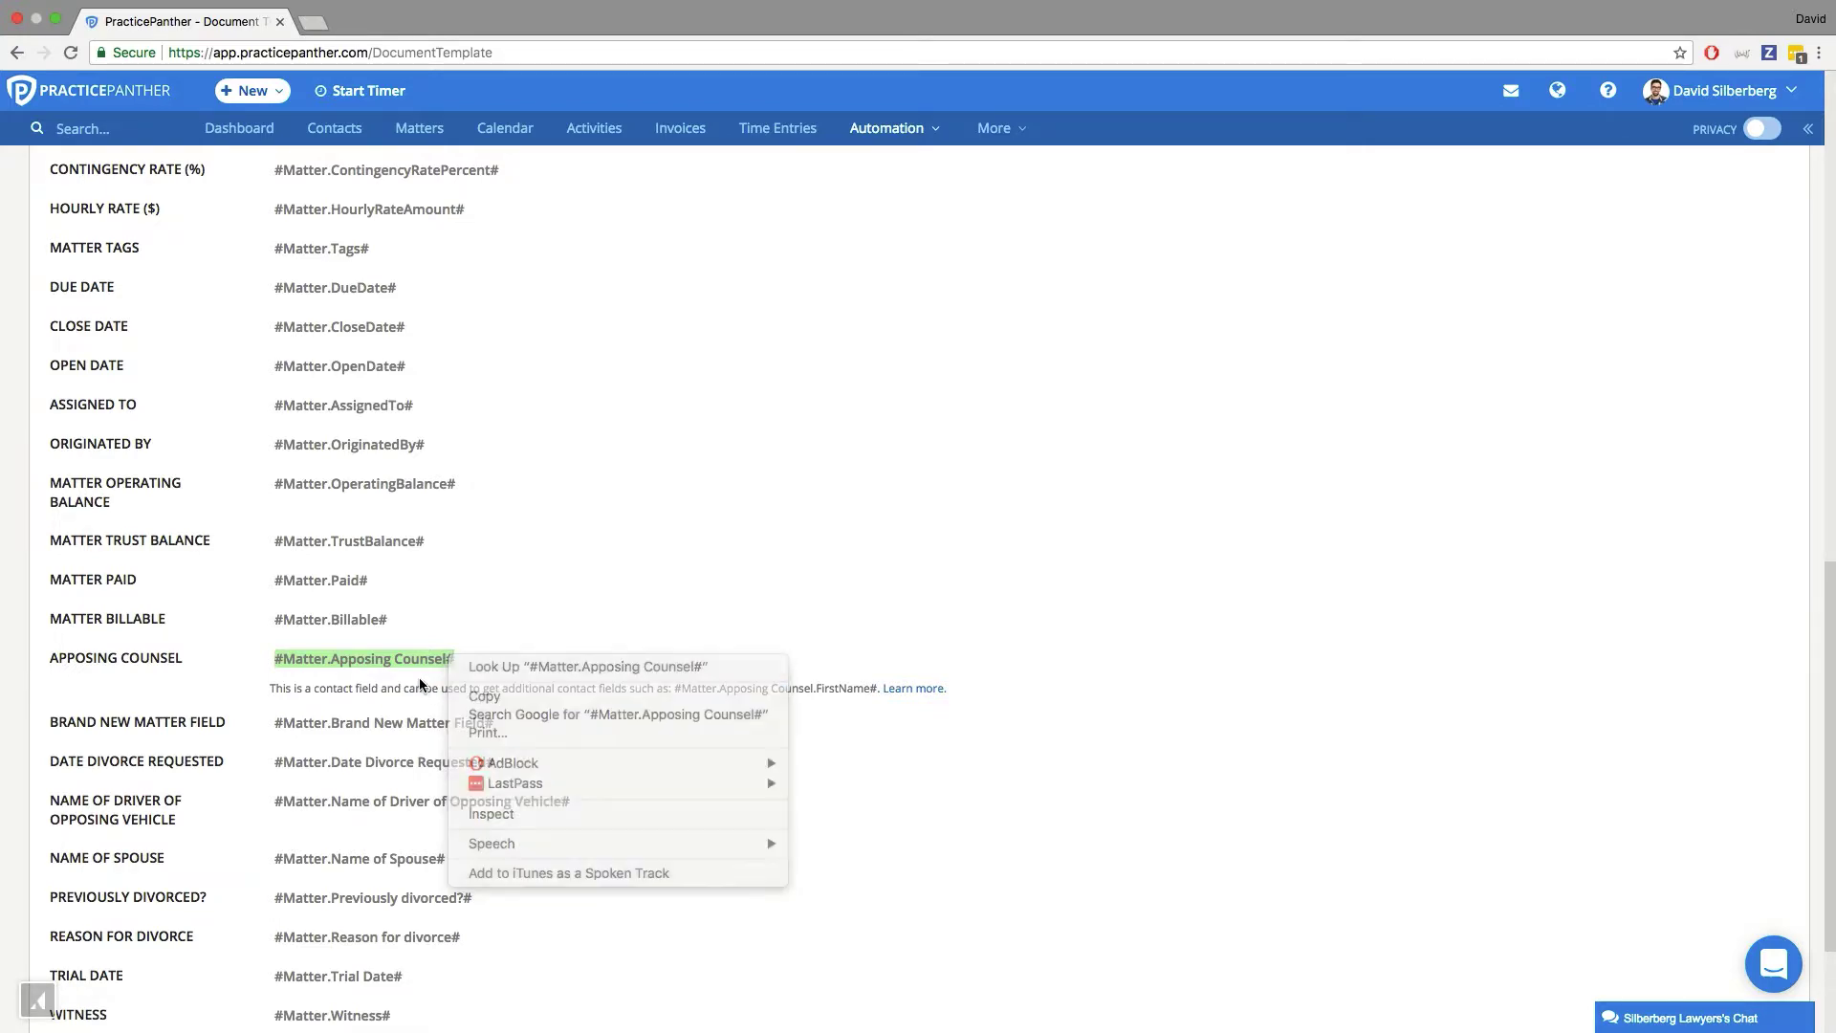
In Word, insert a period after Counsel so the code reads #Matter.Apposing Counsel.#
{"action": "mouse_move", "coordinate": [766, 985]}
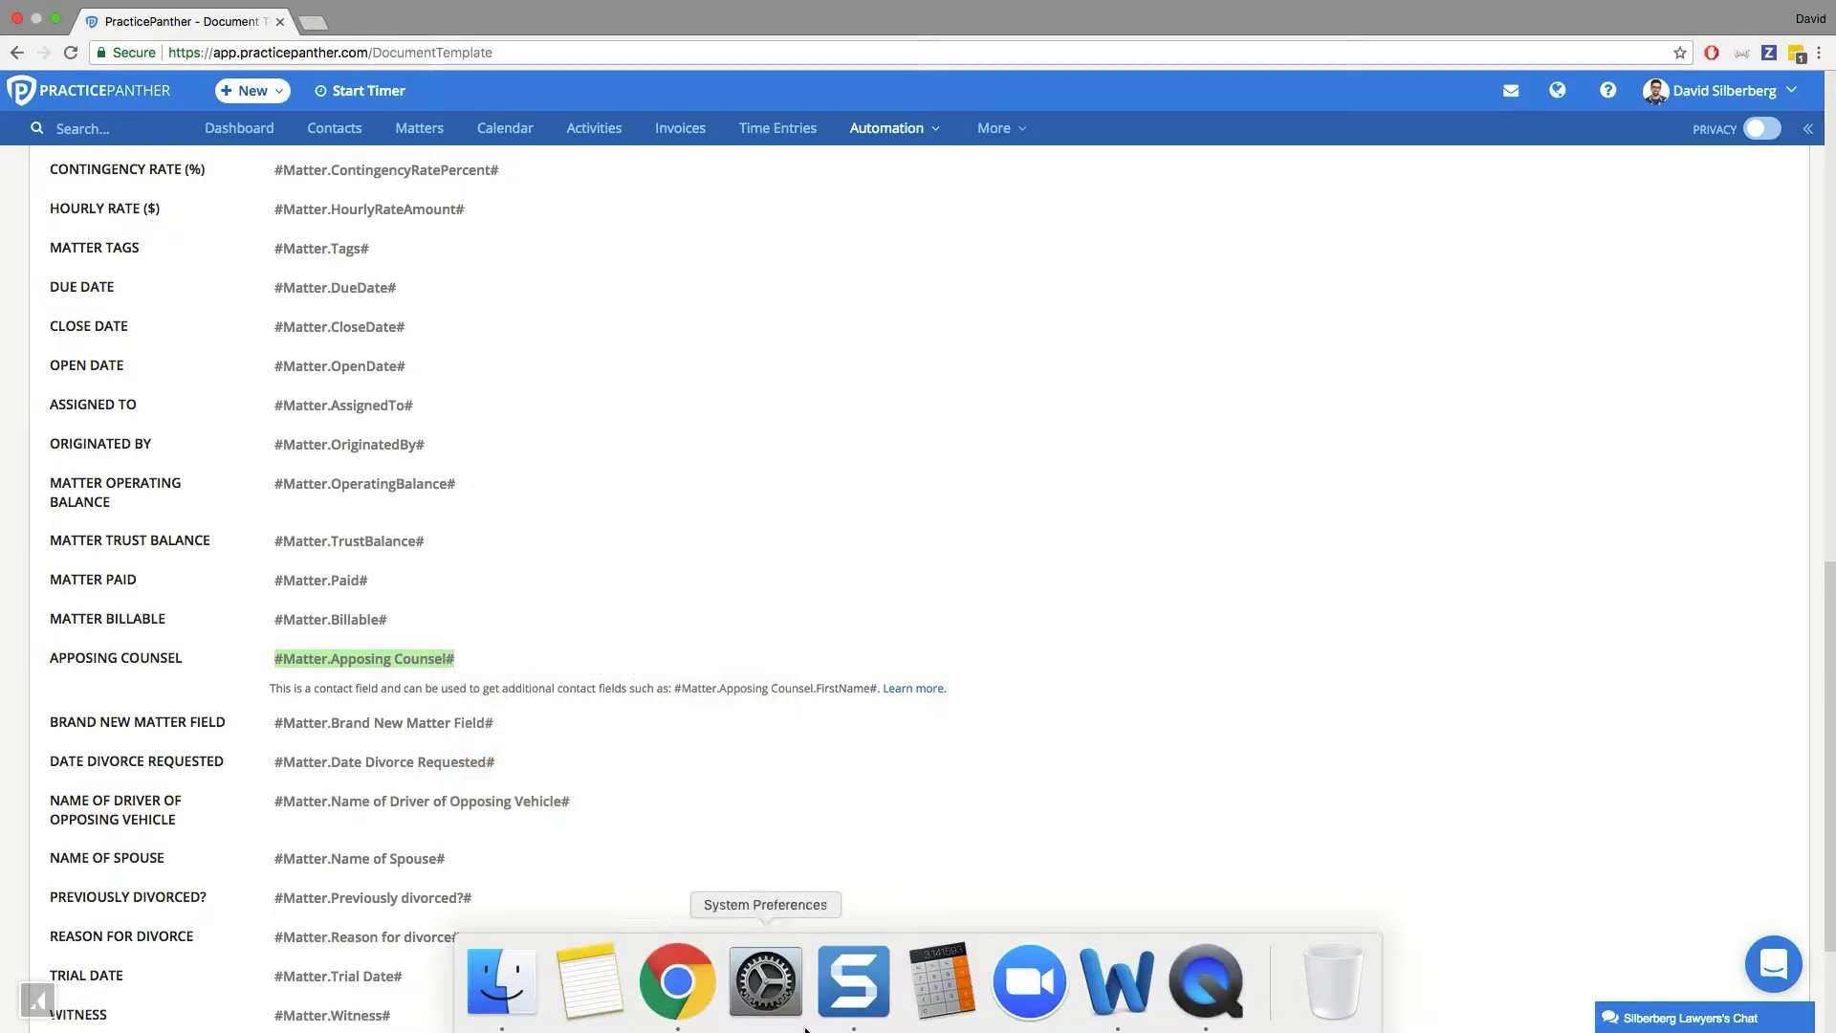
{"action": "left_click", "coordinate": [1119, 966]}
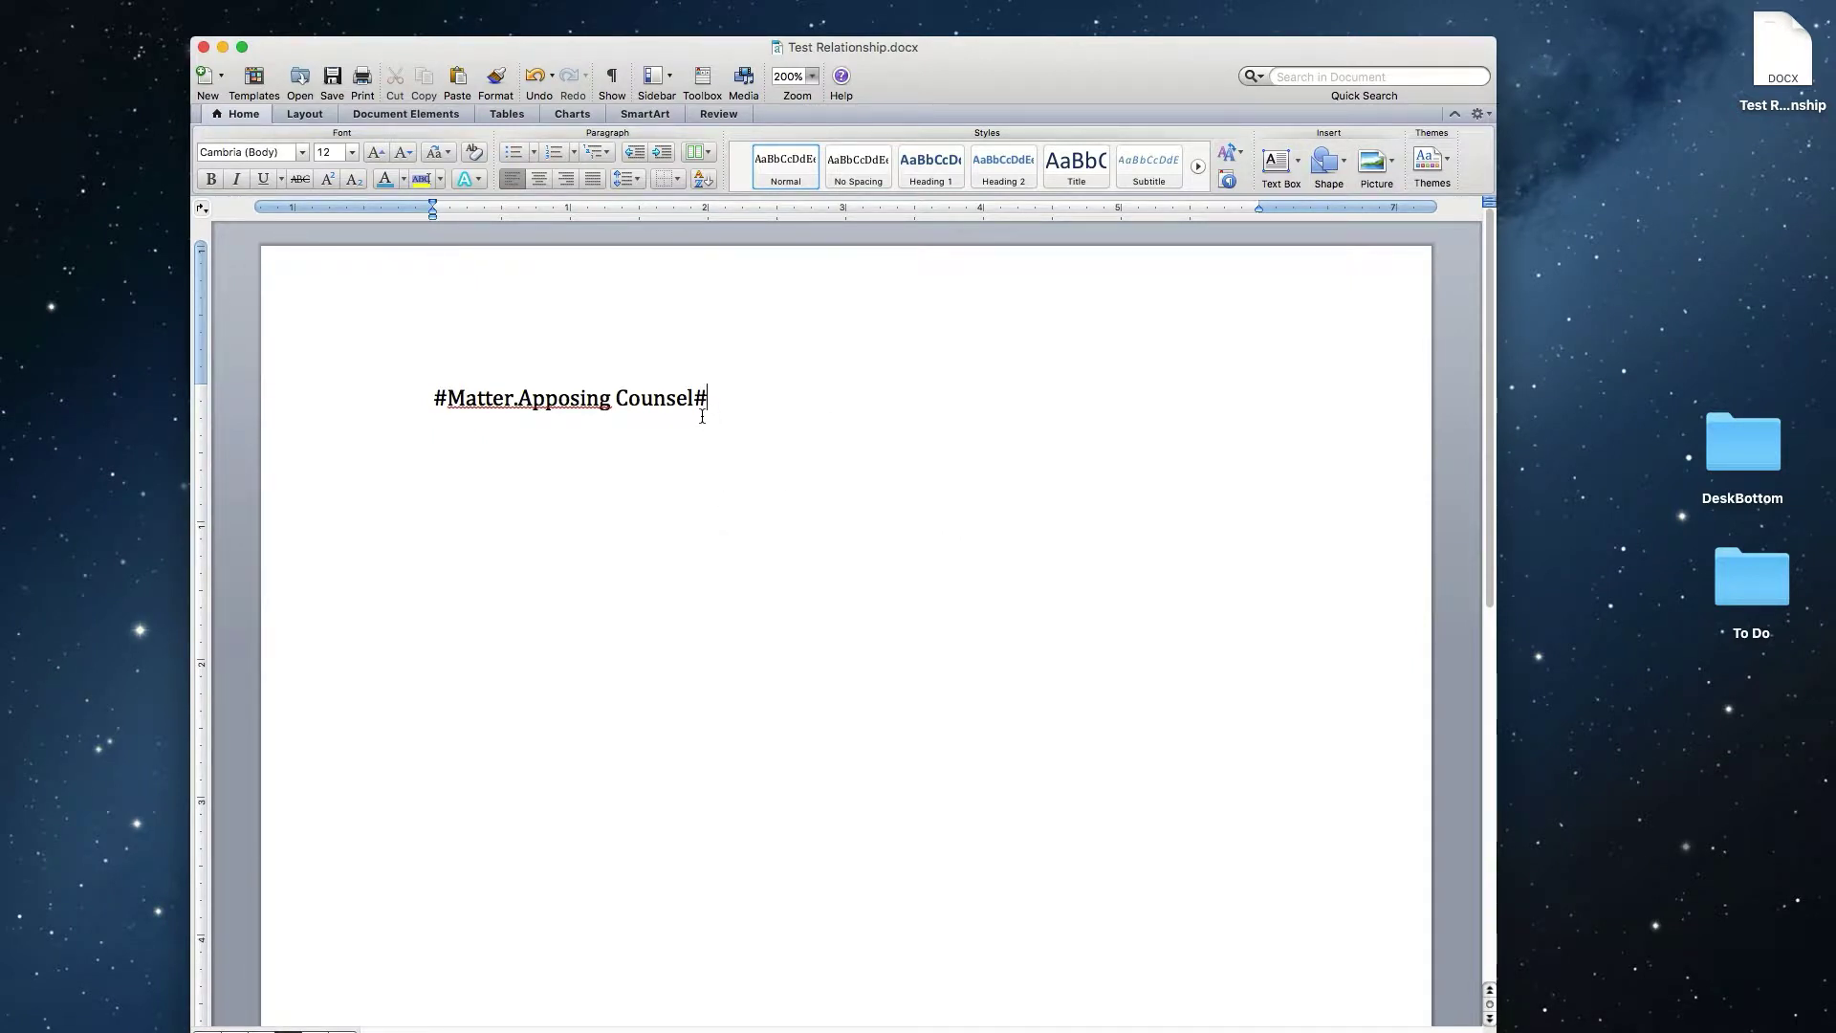
{"action": "double_click", "coordinate": [477, 399]}
{"action": "triple_click", "coordinate": [477, 400]}
{"action": "double_click", "coordinate": [479, 402]}
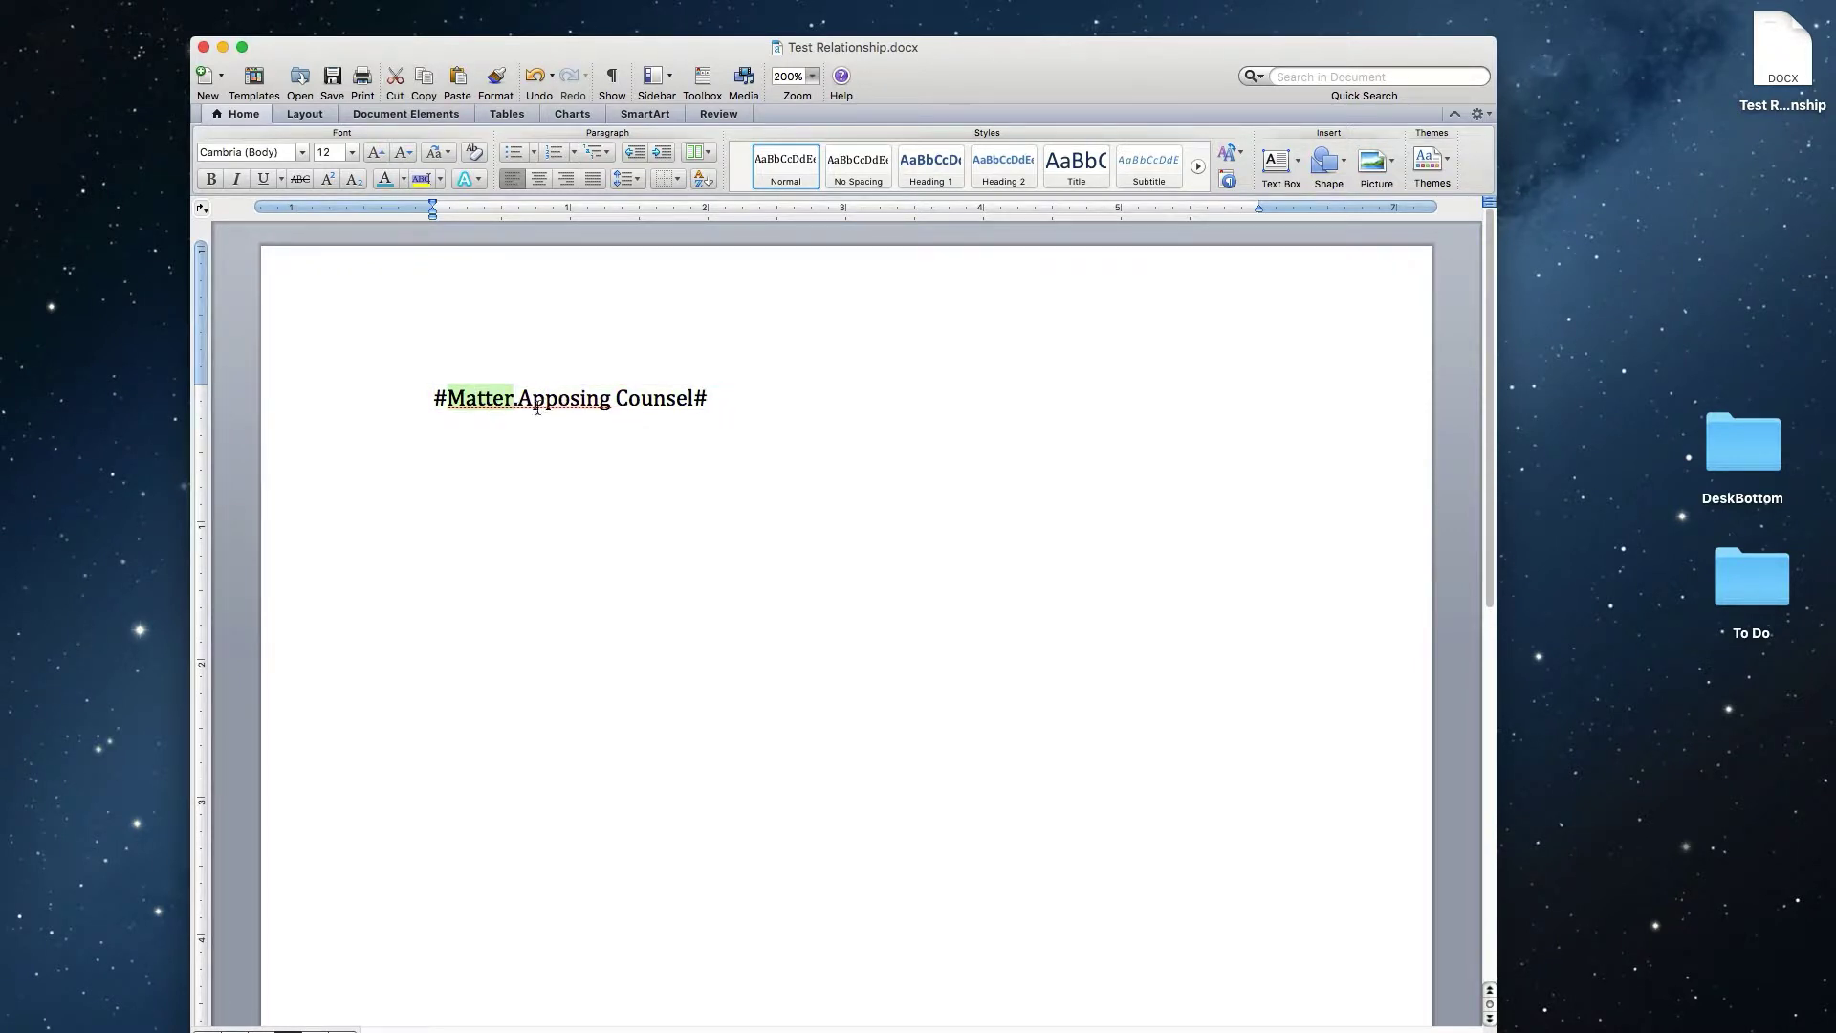
{"action": "left_click_drag", "start_coordinate": [522, 401], "coordinate": [688, 402]}
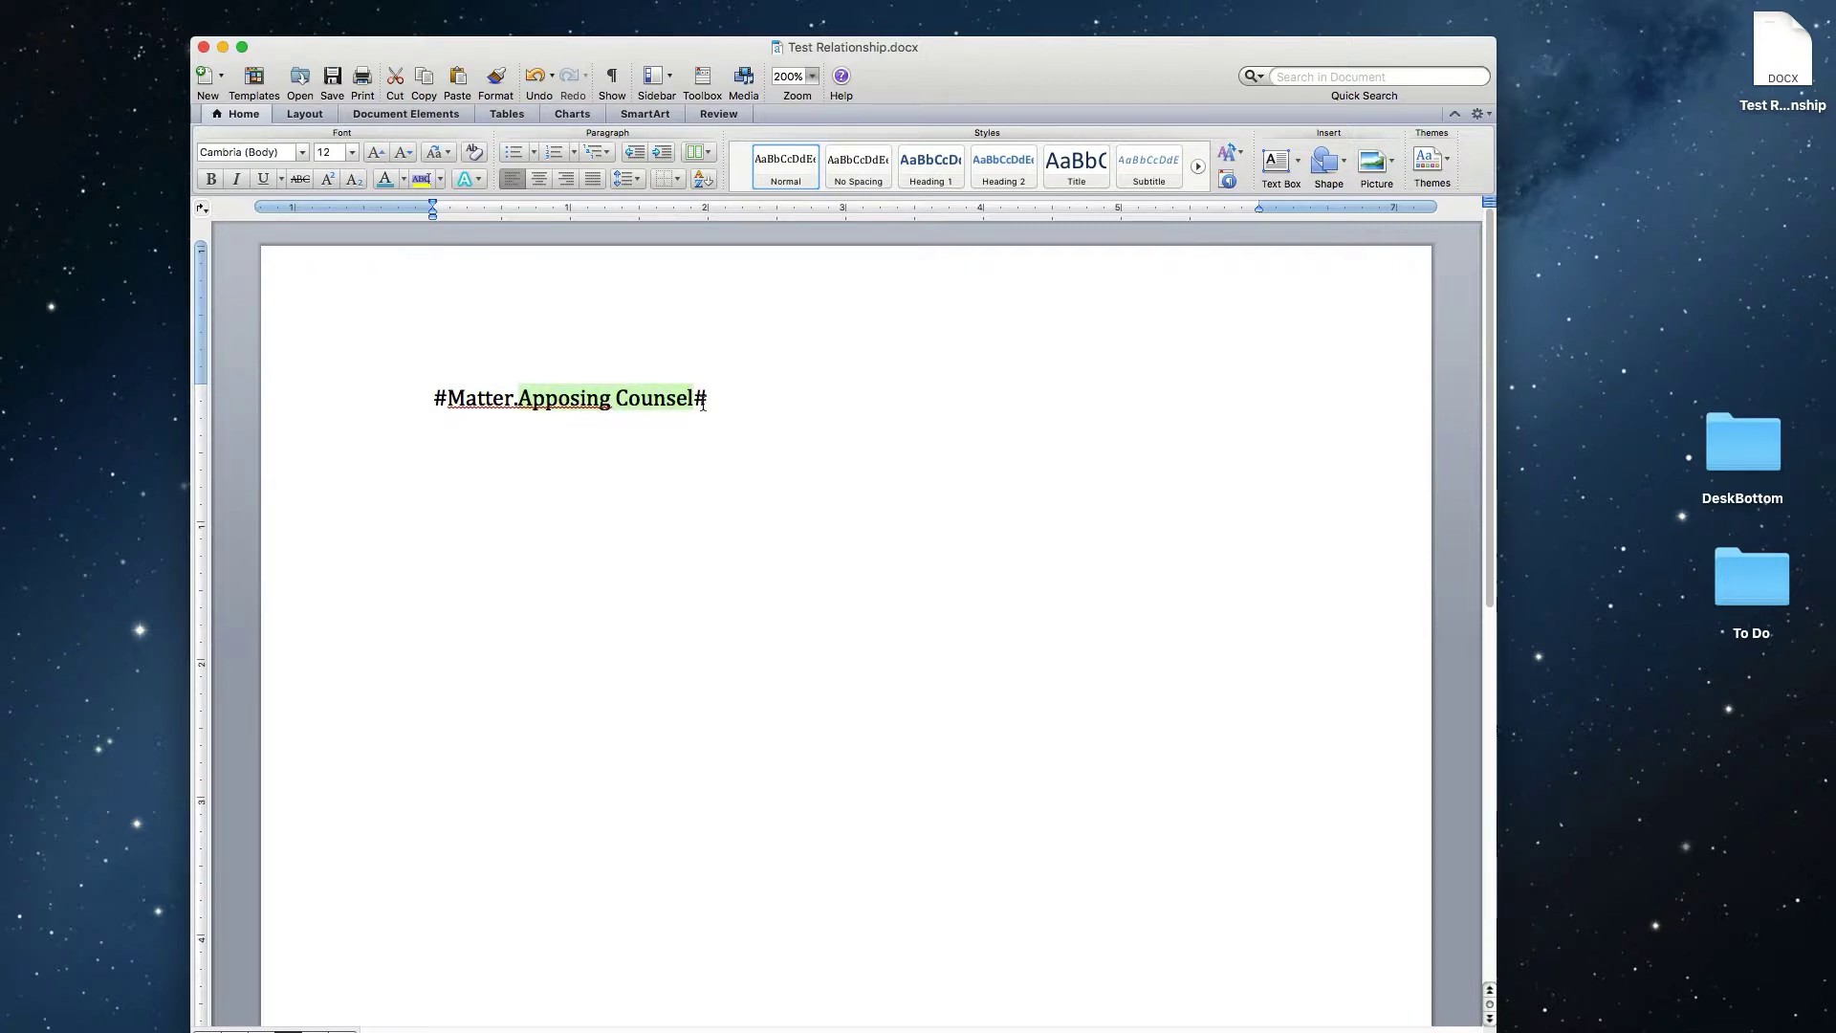
{"action": "left_click", "coordinate": [700, 401]}
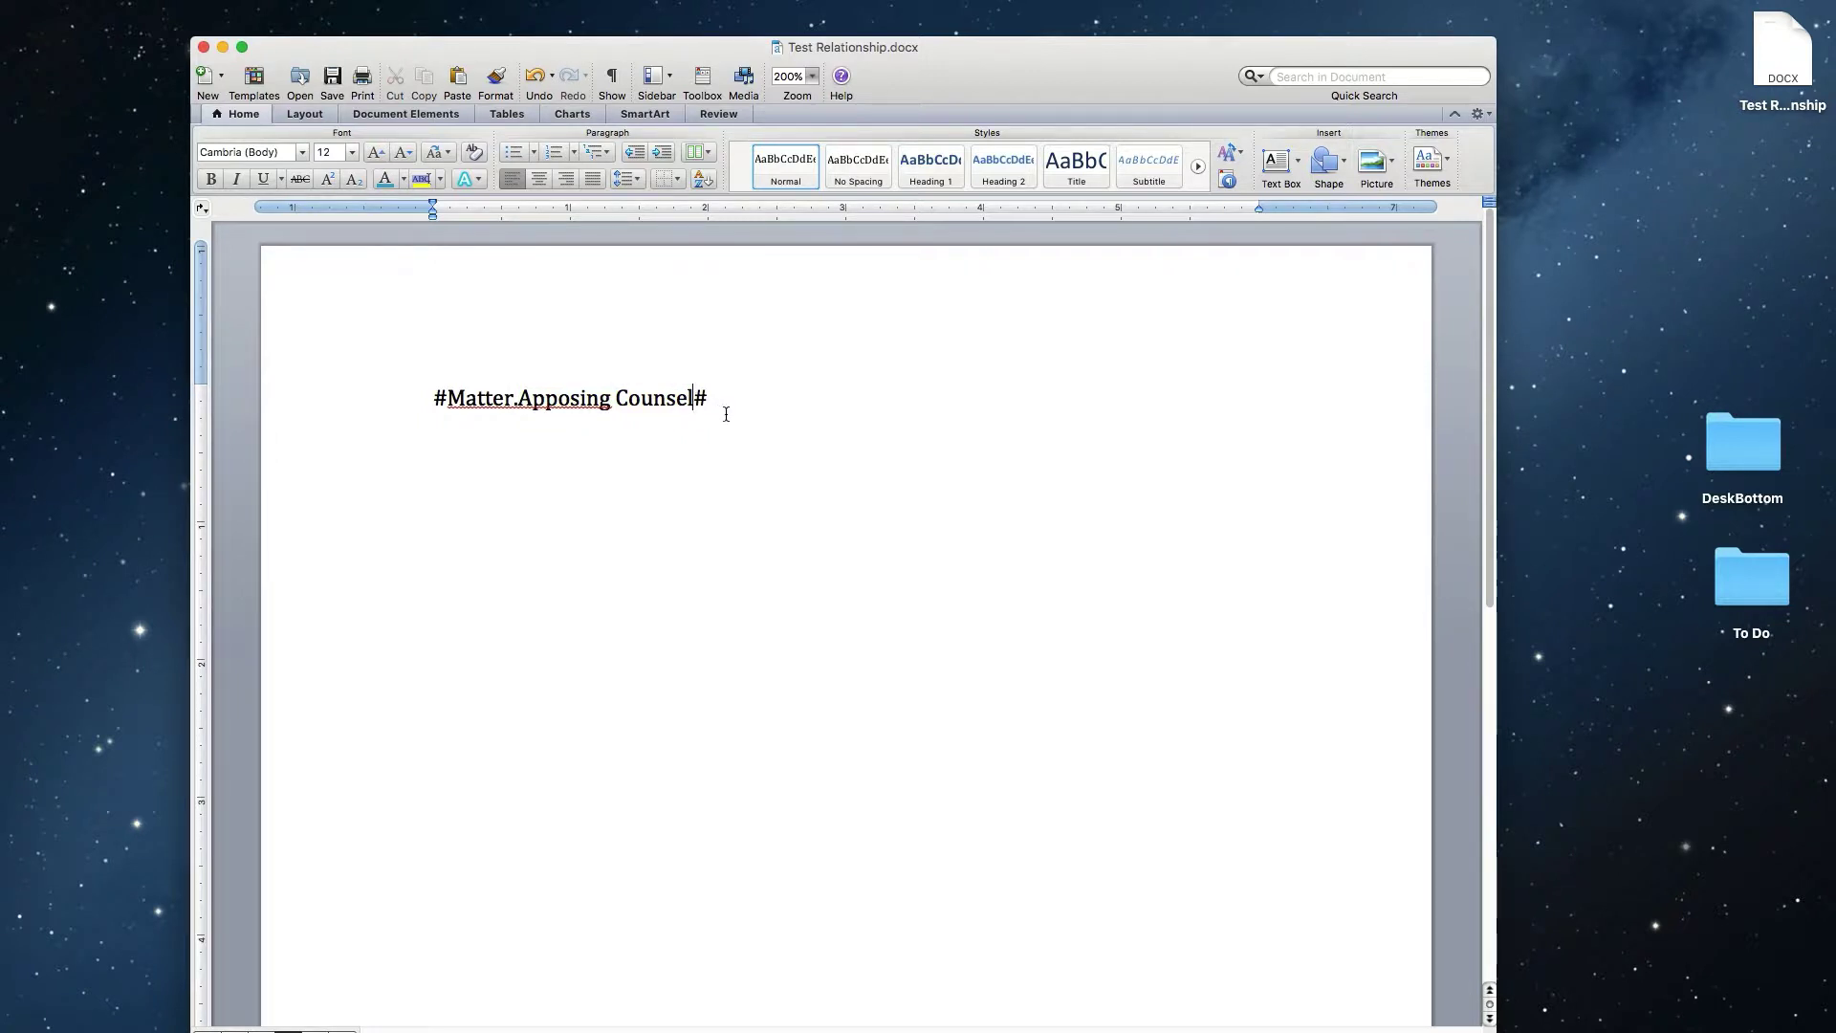
{"action": "type", "text": "."}
Collapse MATTER, expand CONTACT, and copy FirstName from the #Contact.FirstName# code
{"action": "key", "text": "super+Tab"}
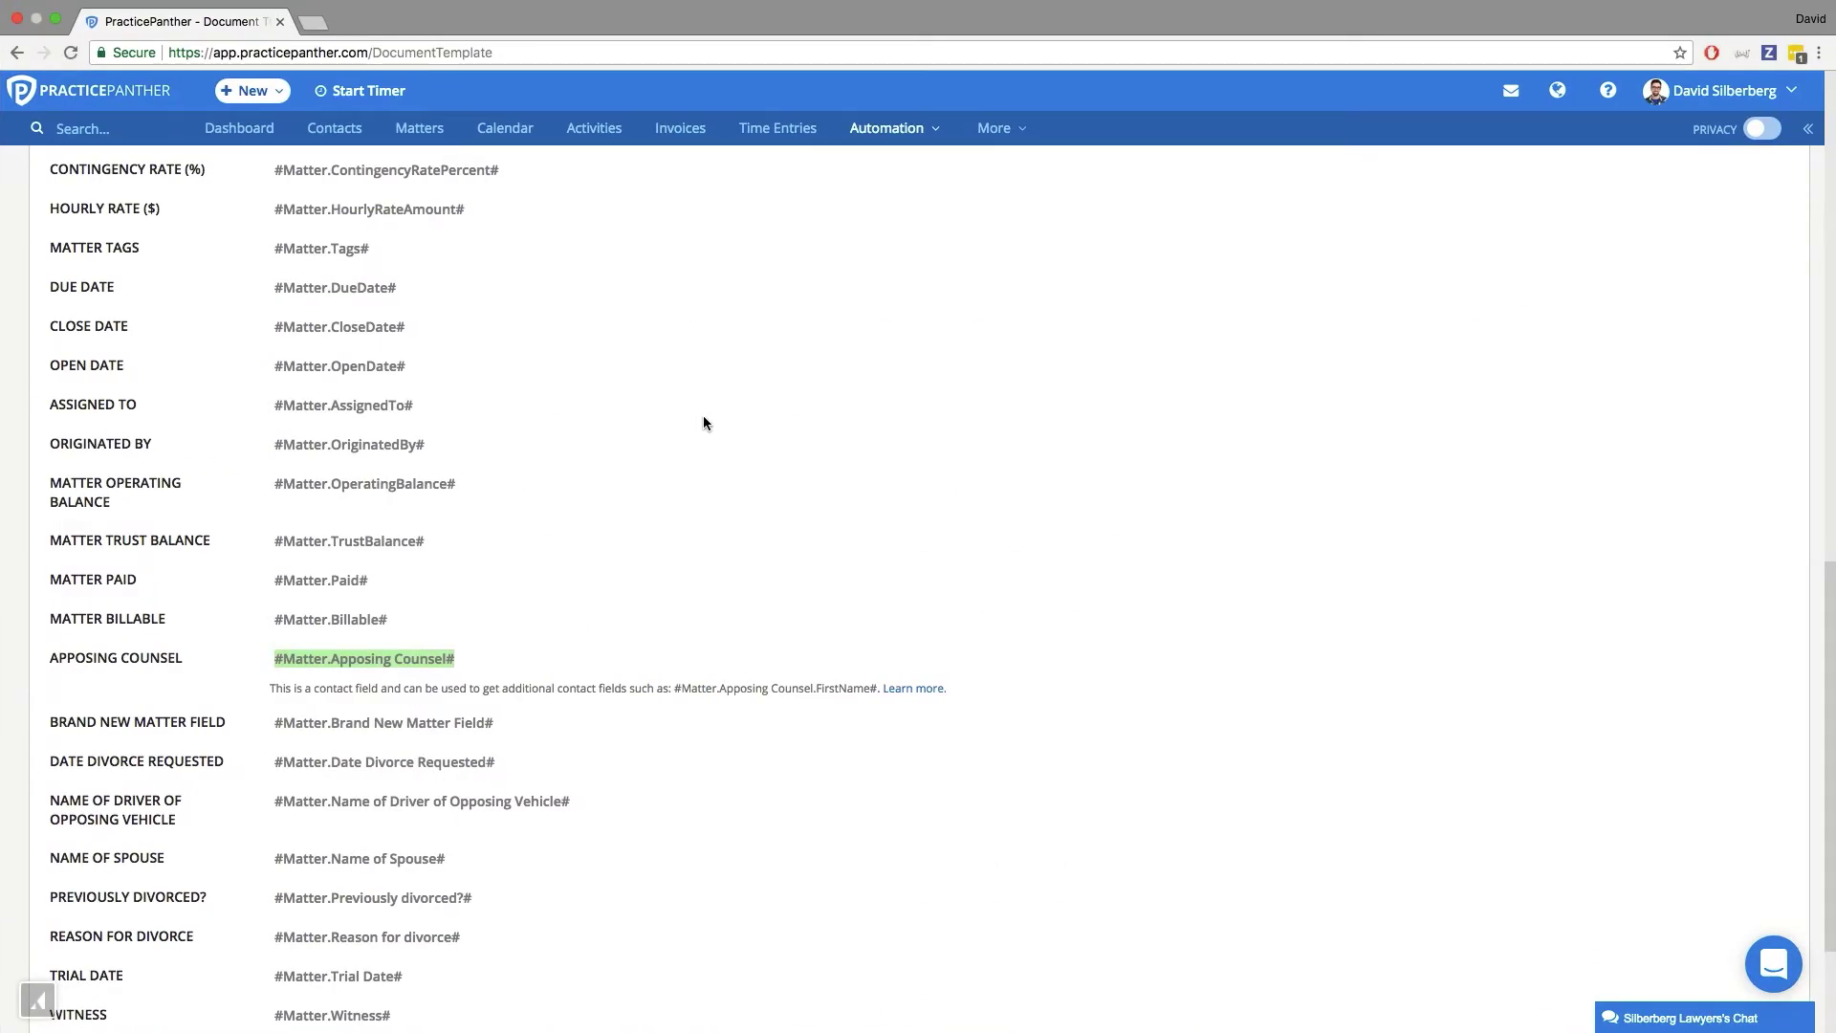
{"action": "scroll", "coordinate": [683, 421], "scroll_direction": "up", "scroll_amount": 3}
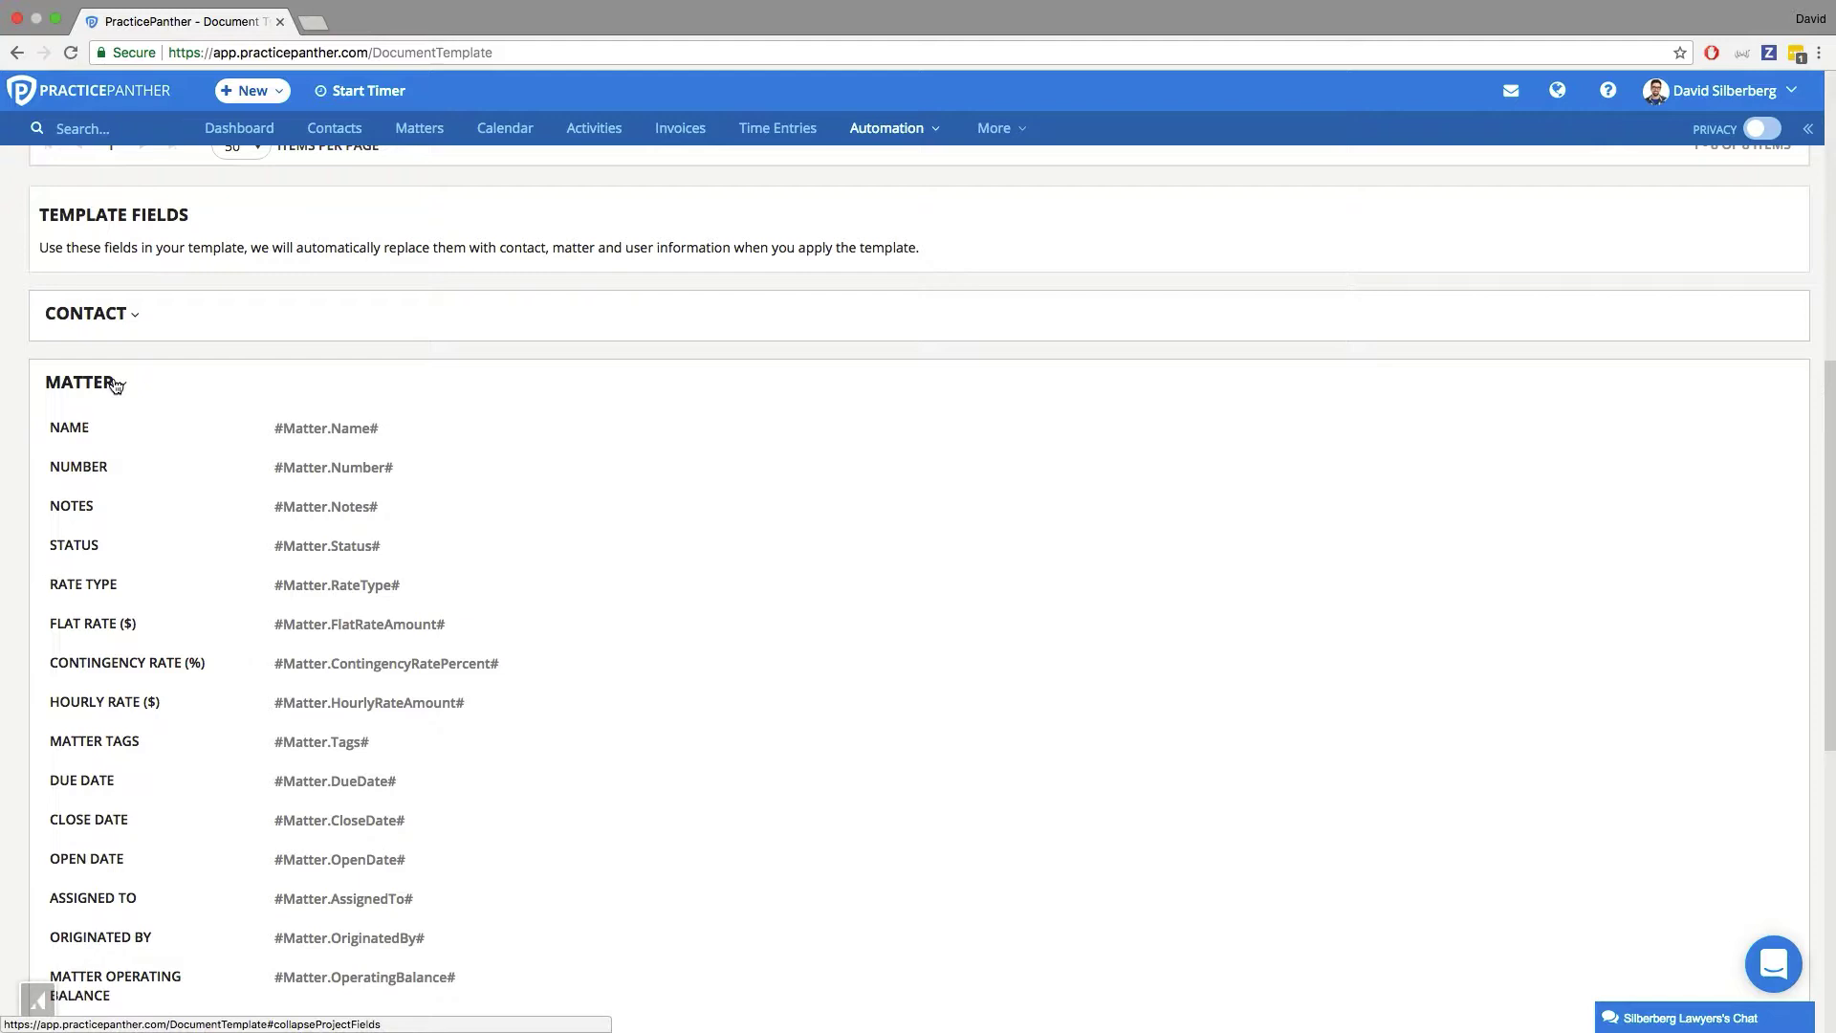
{"action": "left_click", "coordinate": [114, 382]}
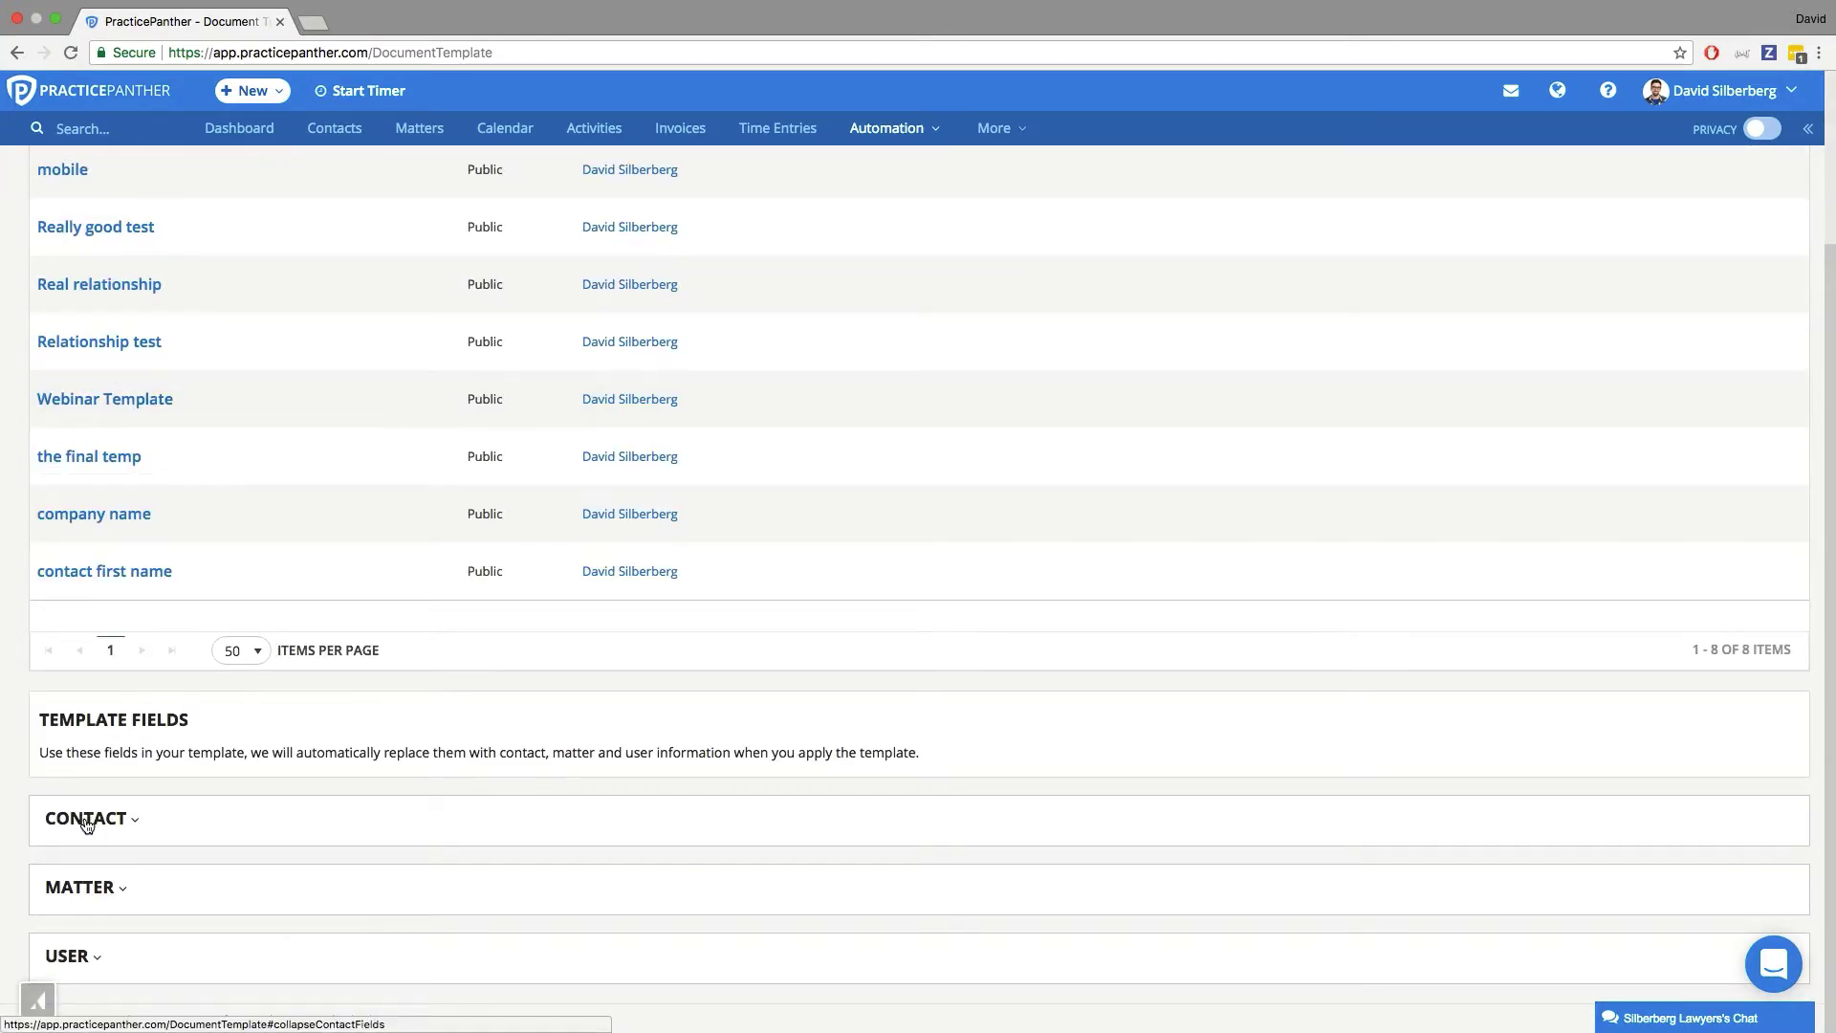
{"action": "left_click", "coordinate": [82, 820]}
{"action": "scroll", "coordinate": [411, 822], "scroll_direction": "down", "scroll_amount": 5}
{"action": "scroll", "coordinate": [413, 816], "scroll_direction": "down", "scroll_amount": 3}
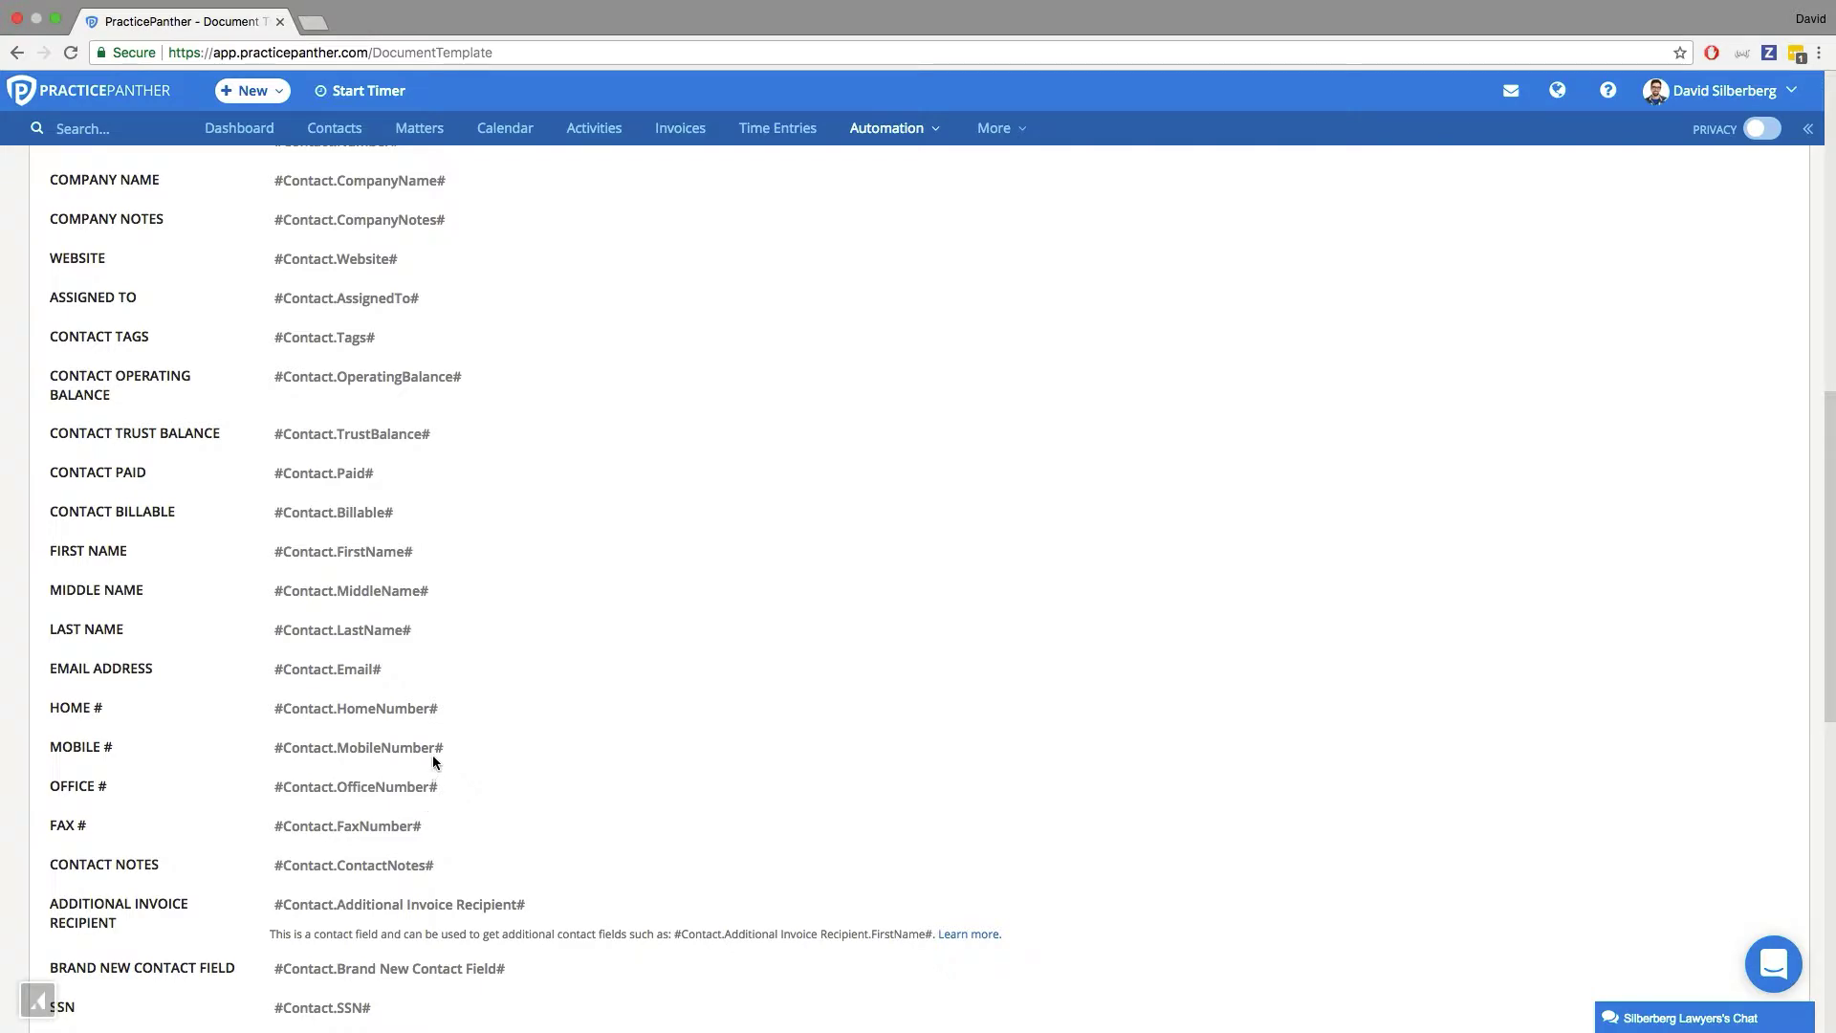
{"action": "scroll", "coordinate": [431, 752], "scroll_direction": "down", "scroll_amount": 1}
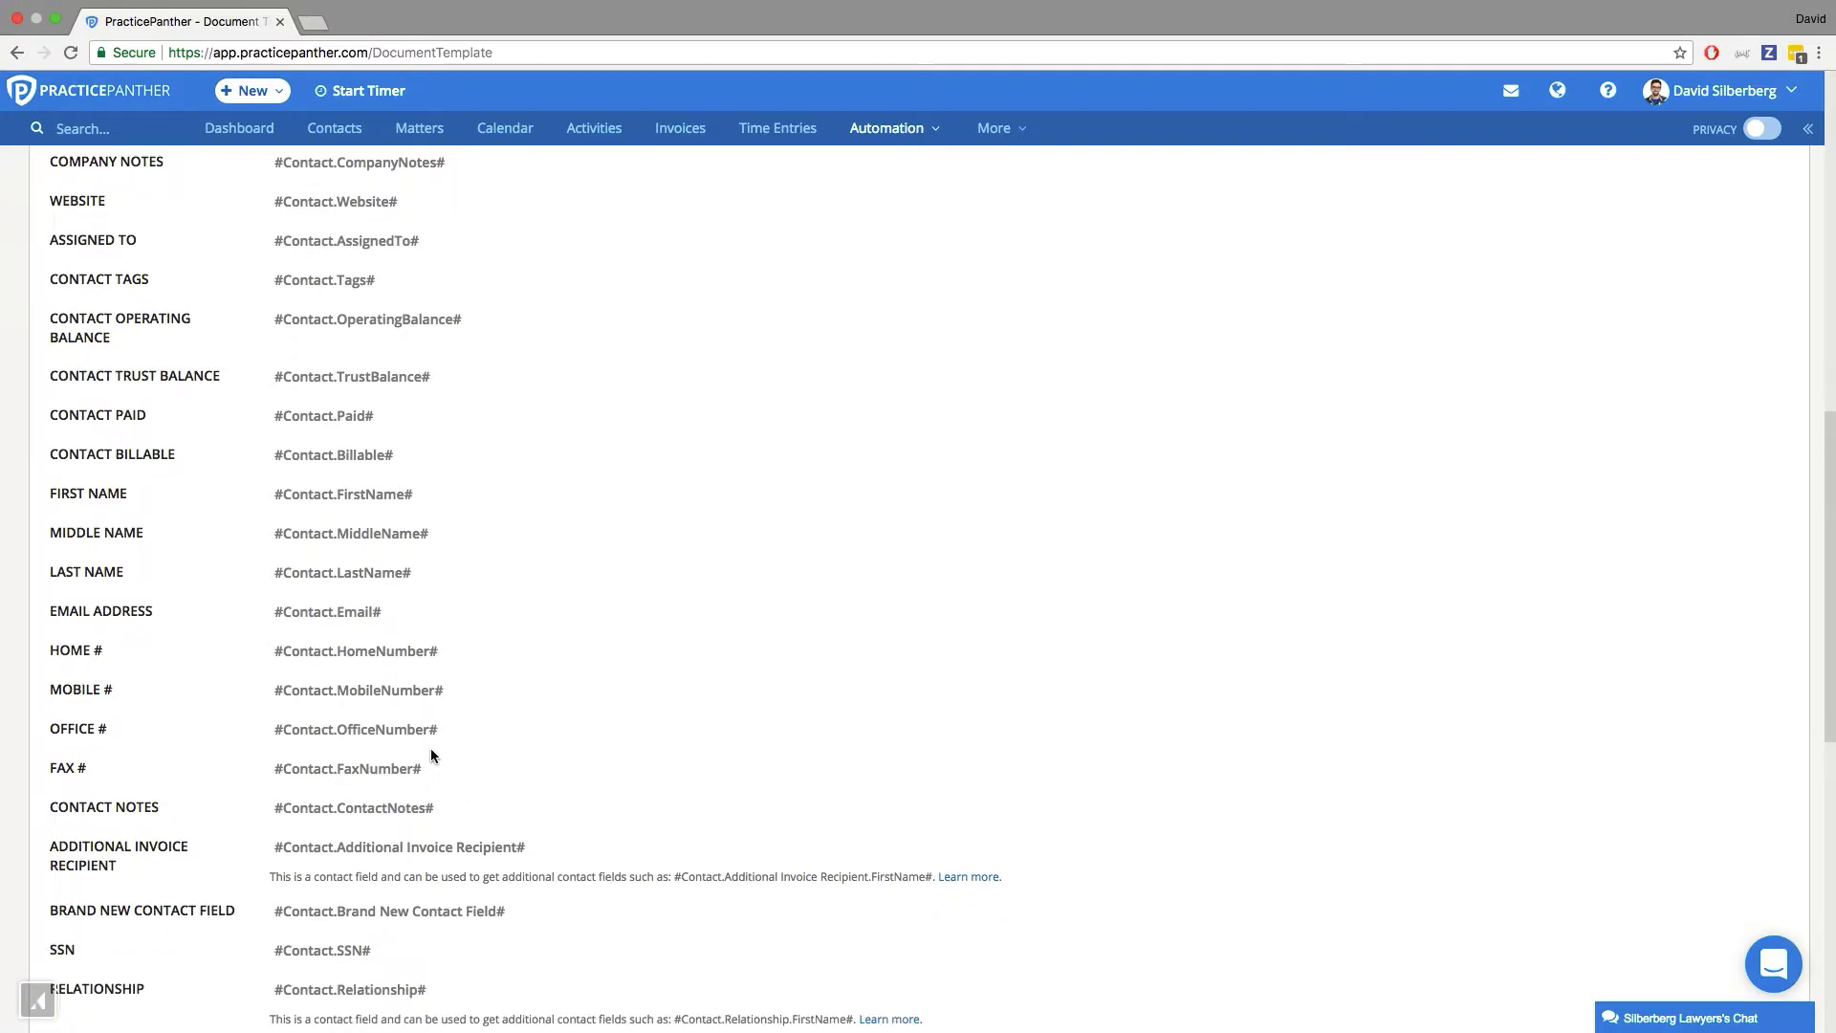
{"action": "double_click", "coordinate": [386, 491]}
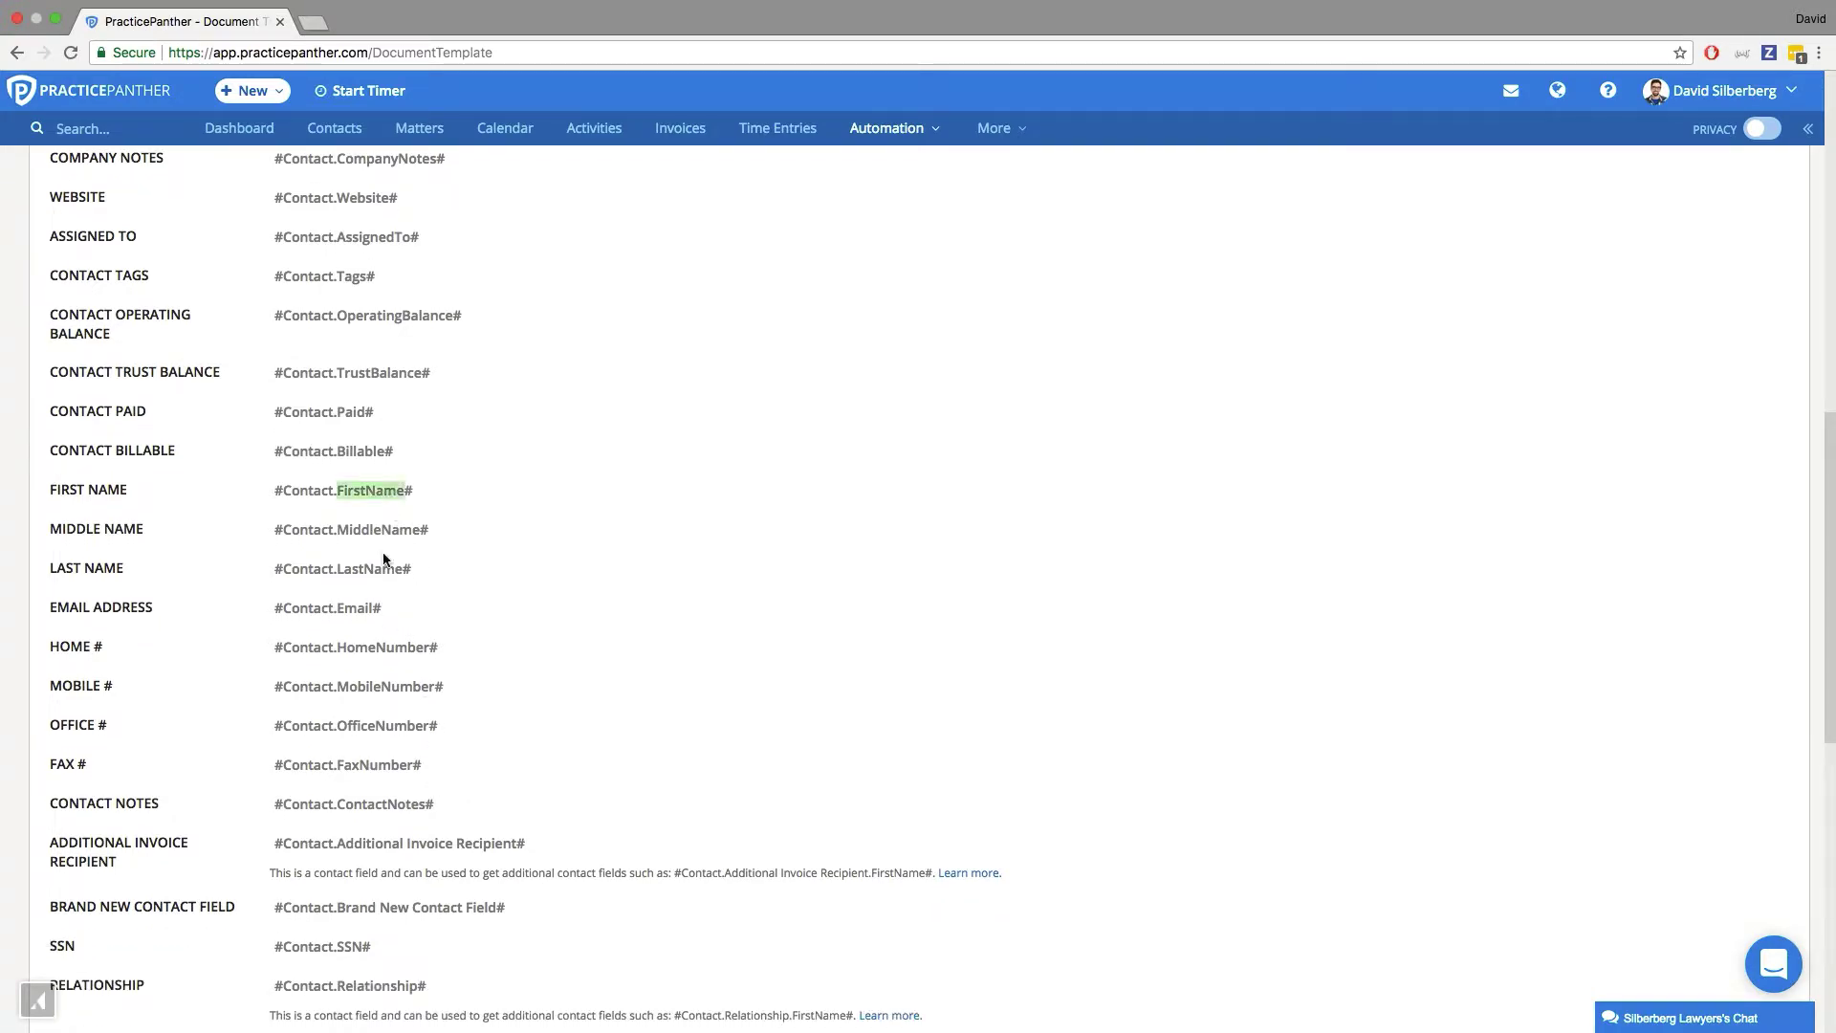
{"action": "right_click", "coordinate": [375, 489]}
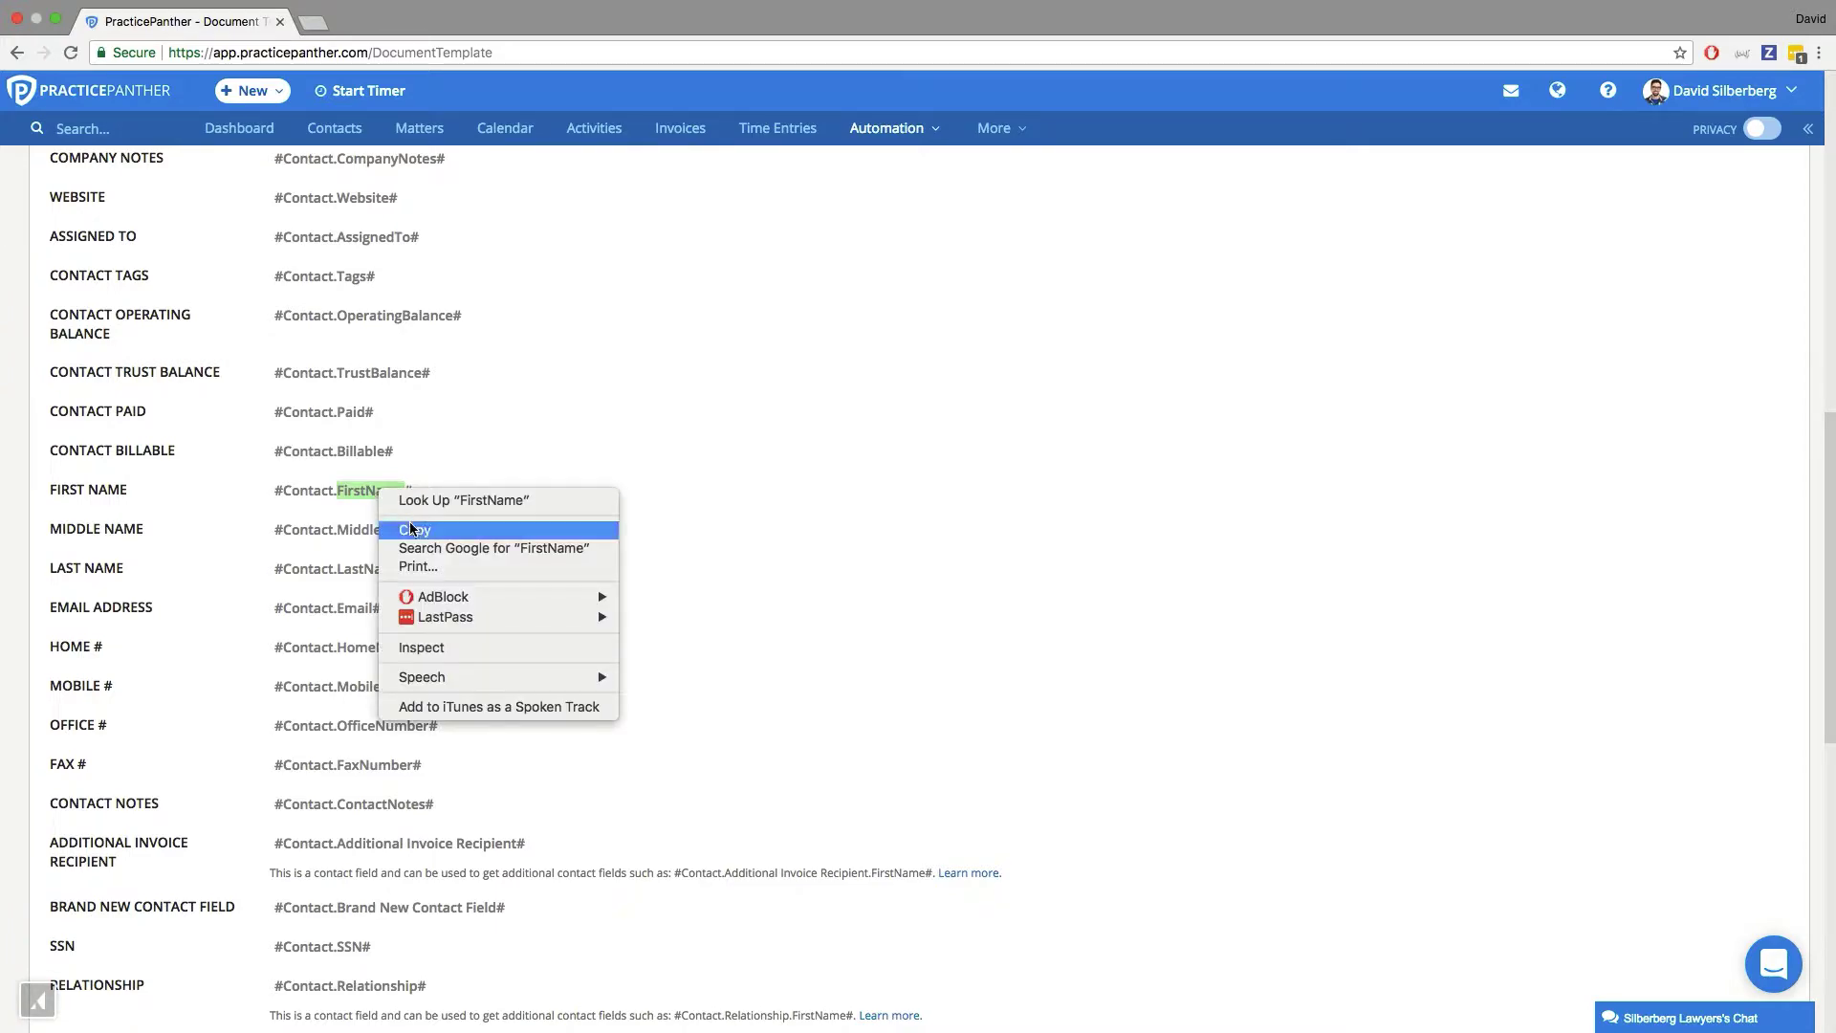
{"action": "left_click", "coordinate": [450, 529]}
Paste FirstName as unformatted text after the period and delete the space before it
{"action": "key", "text": "ctrl+Left"}
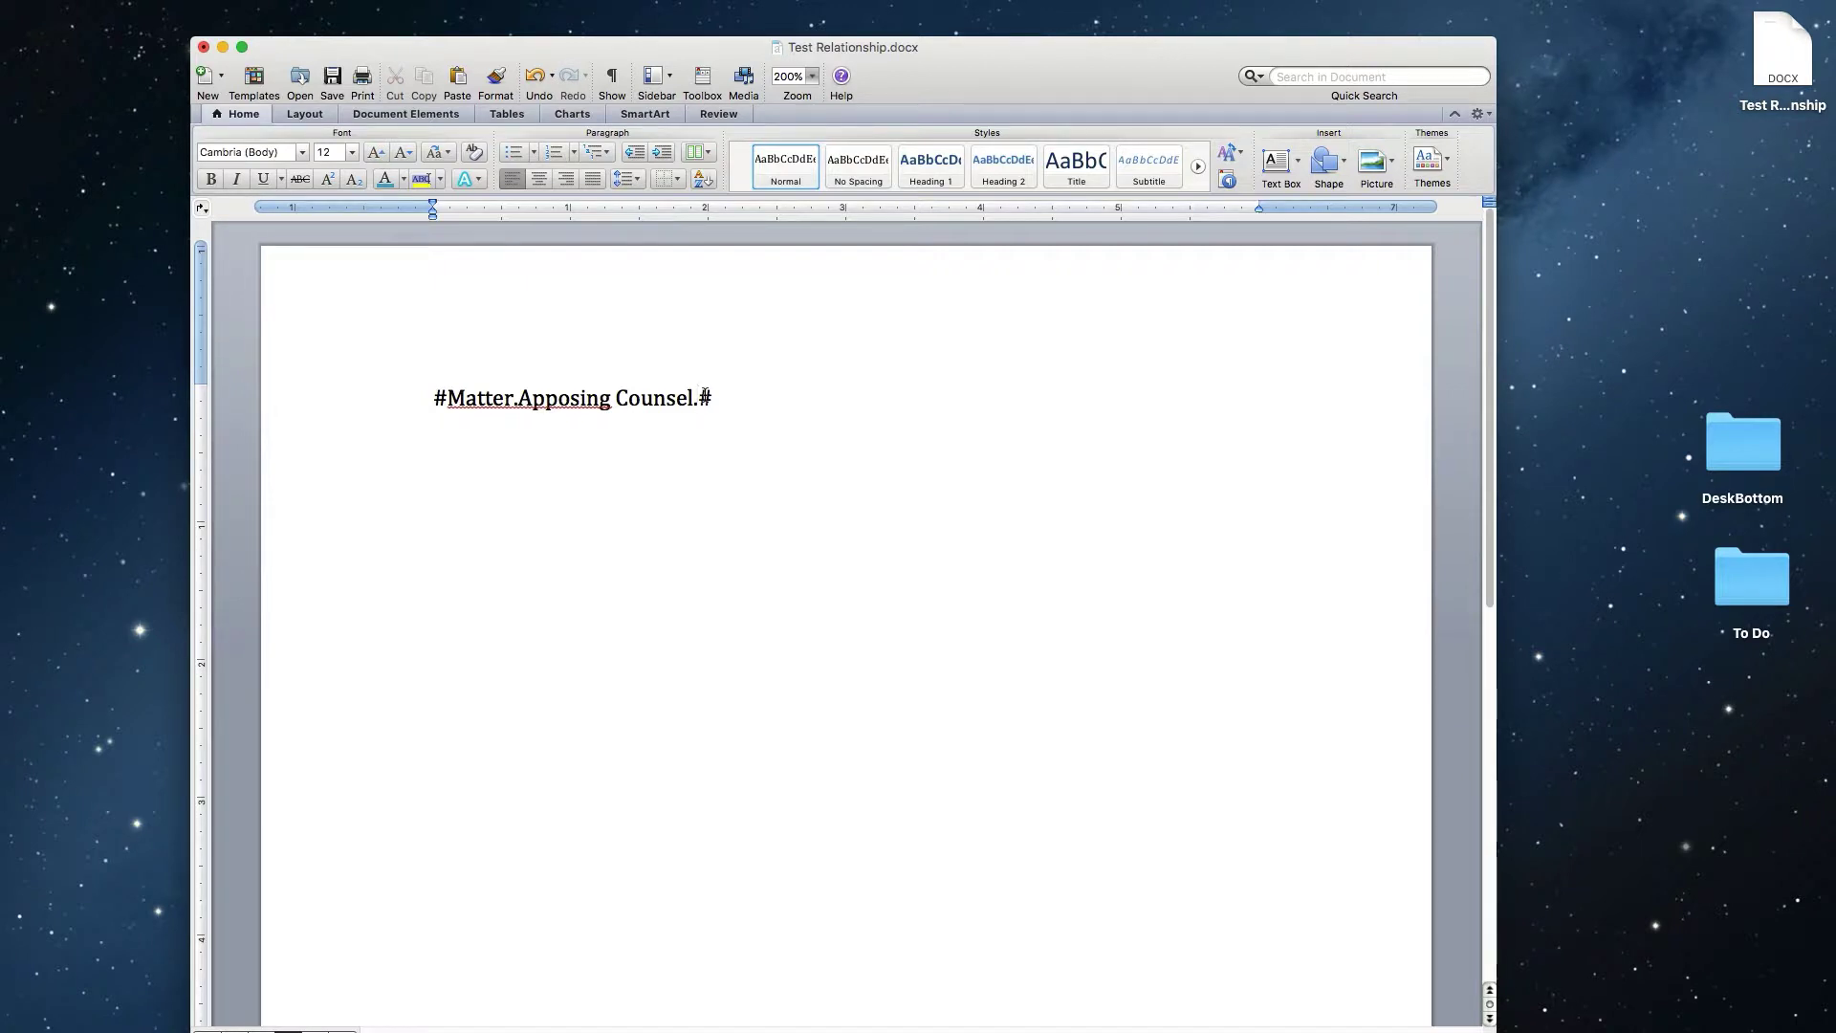
{"action": "key", "text": "ctrl+super+v"}
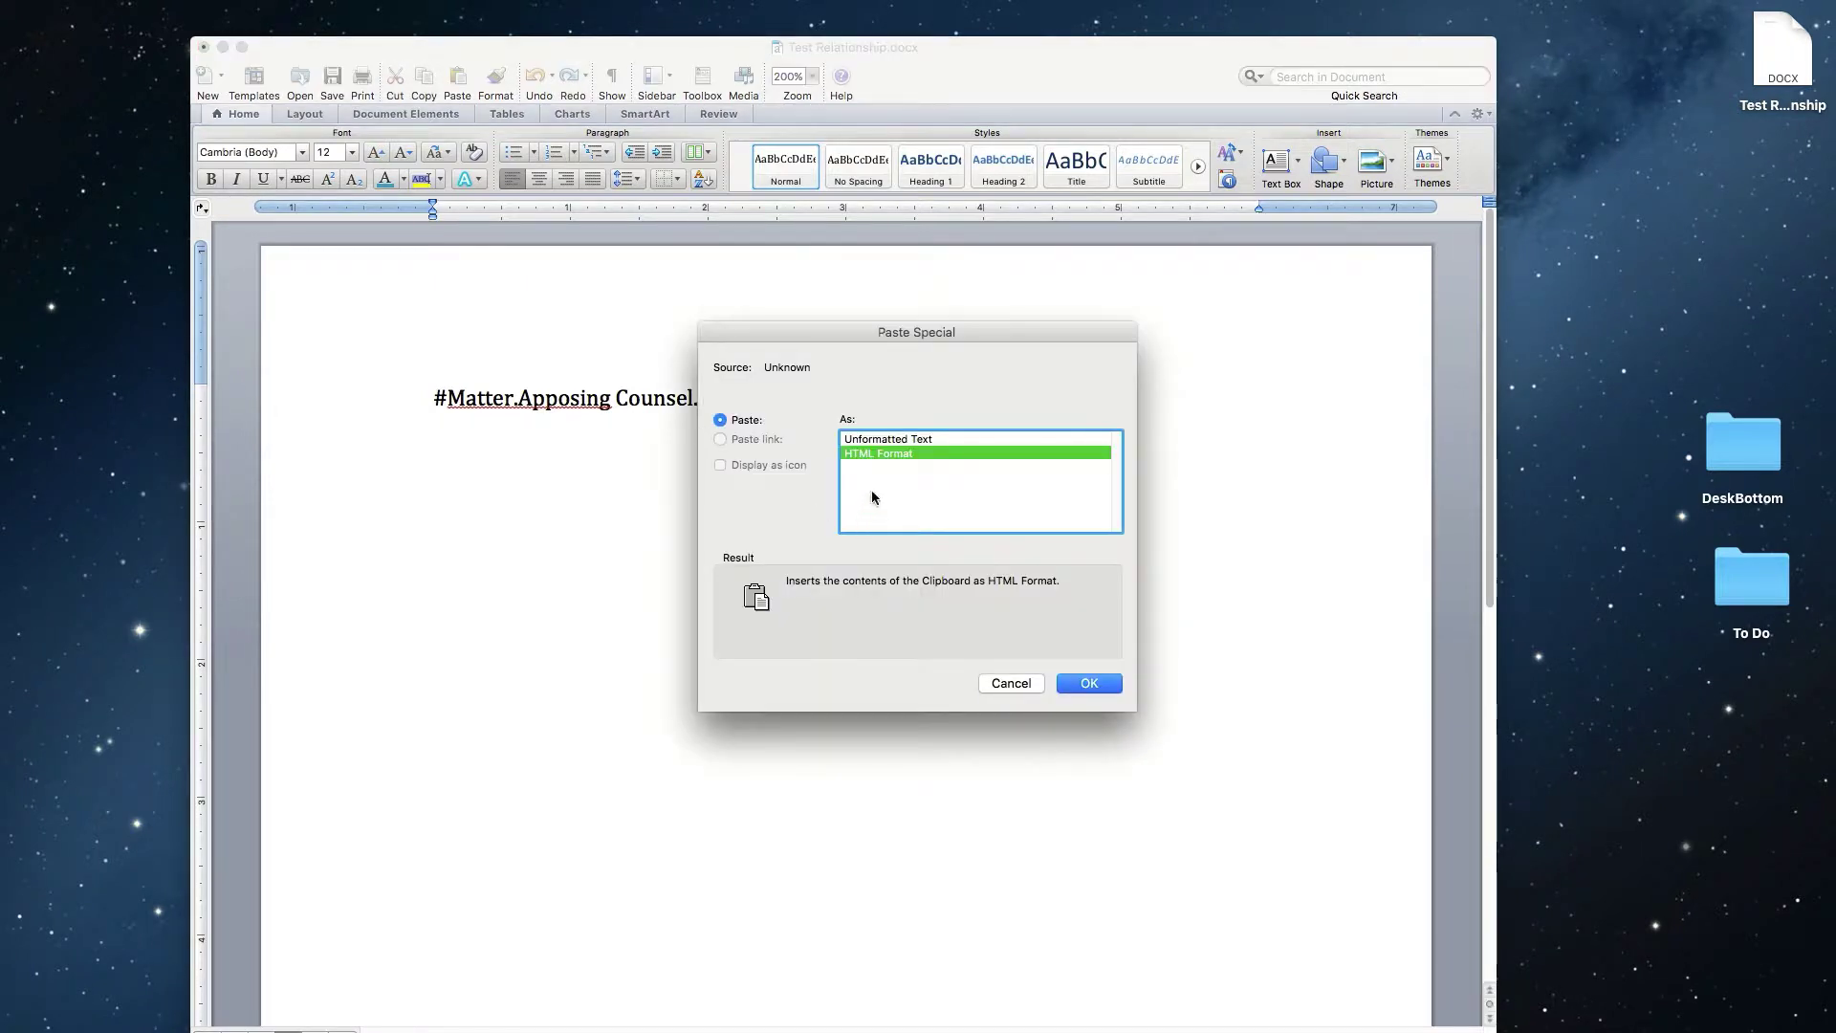
{"action": "left_click", "coordinate": [904, 441]}
{"action": "key", "text": "Return"}
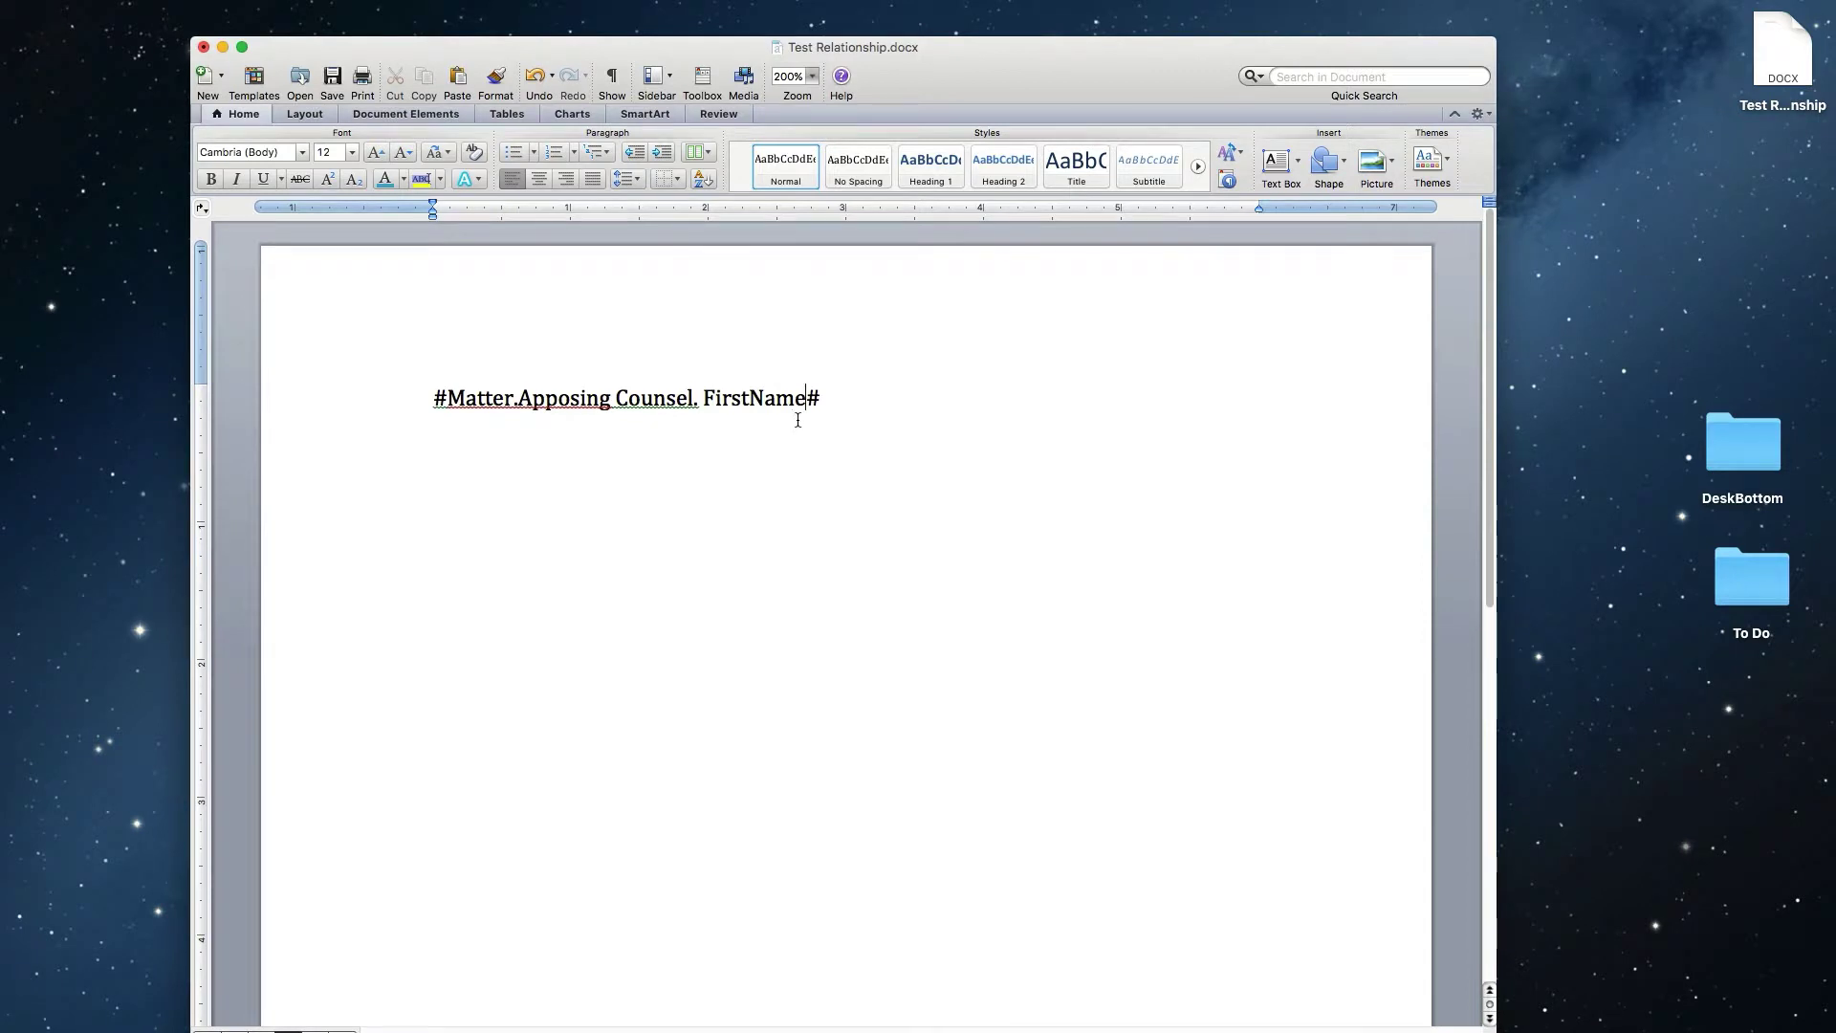
{"action": "left_click", "coordinate": [690, 398], "text": "shift"}
{"action": "left_click", "coordinate": [707, 400]}
{"action": "key", "text": "BackSpace"}
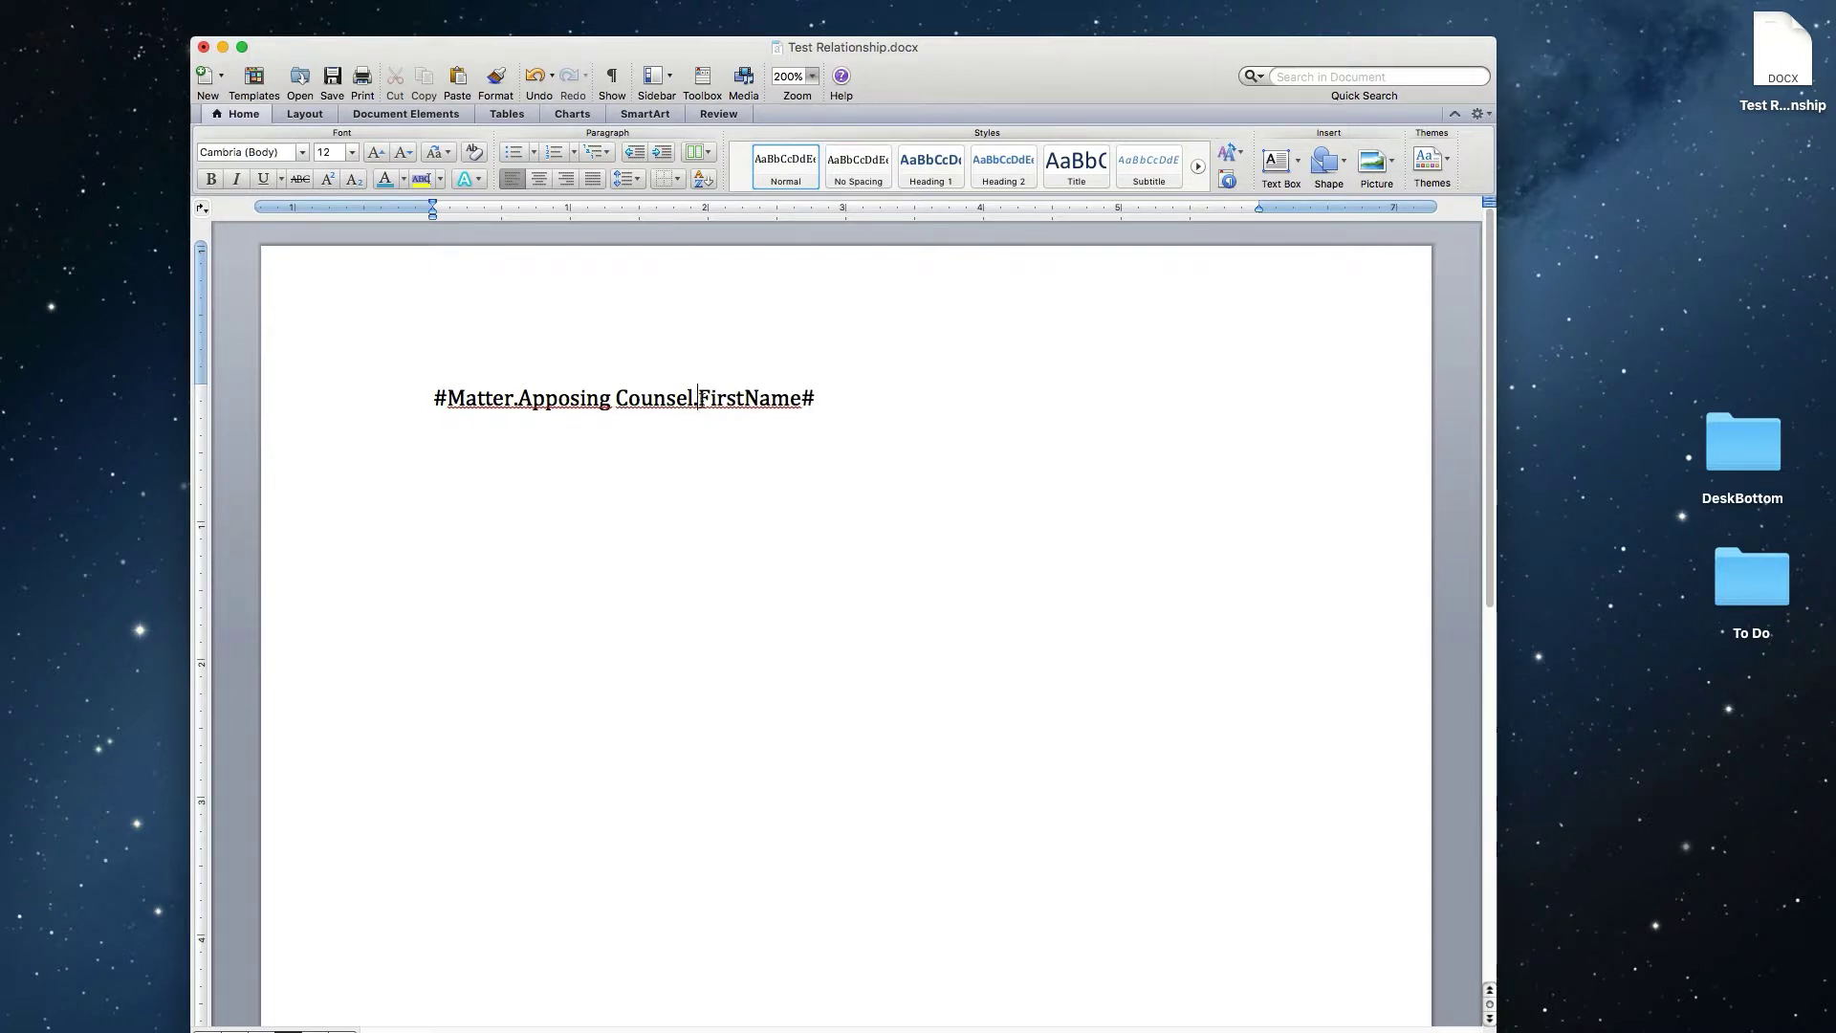
{"action": "left_click_drag", "start_coordinate": [698, 399], "coordinate": [804, 400]}
{"action": "left_click", "coordinate": [801, 400]}
Duplicate the FirstName code line onto the line below and select its FirstName
{"action": "left_click_drag", "start_coordinate": [814, 397], "coordinate": [431, 412]}
{"action": "key", "text": "super+c"}
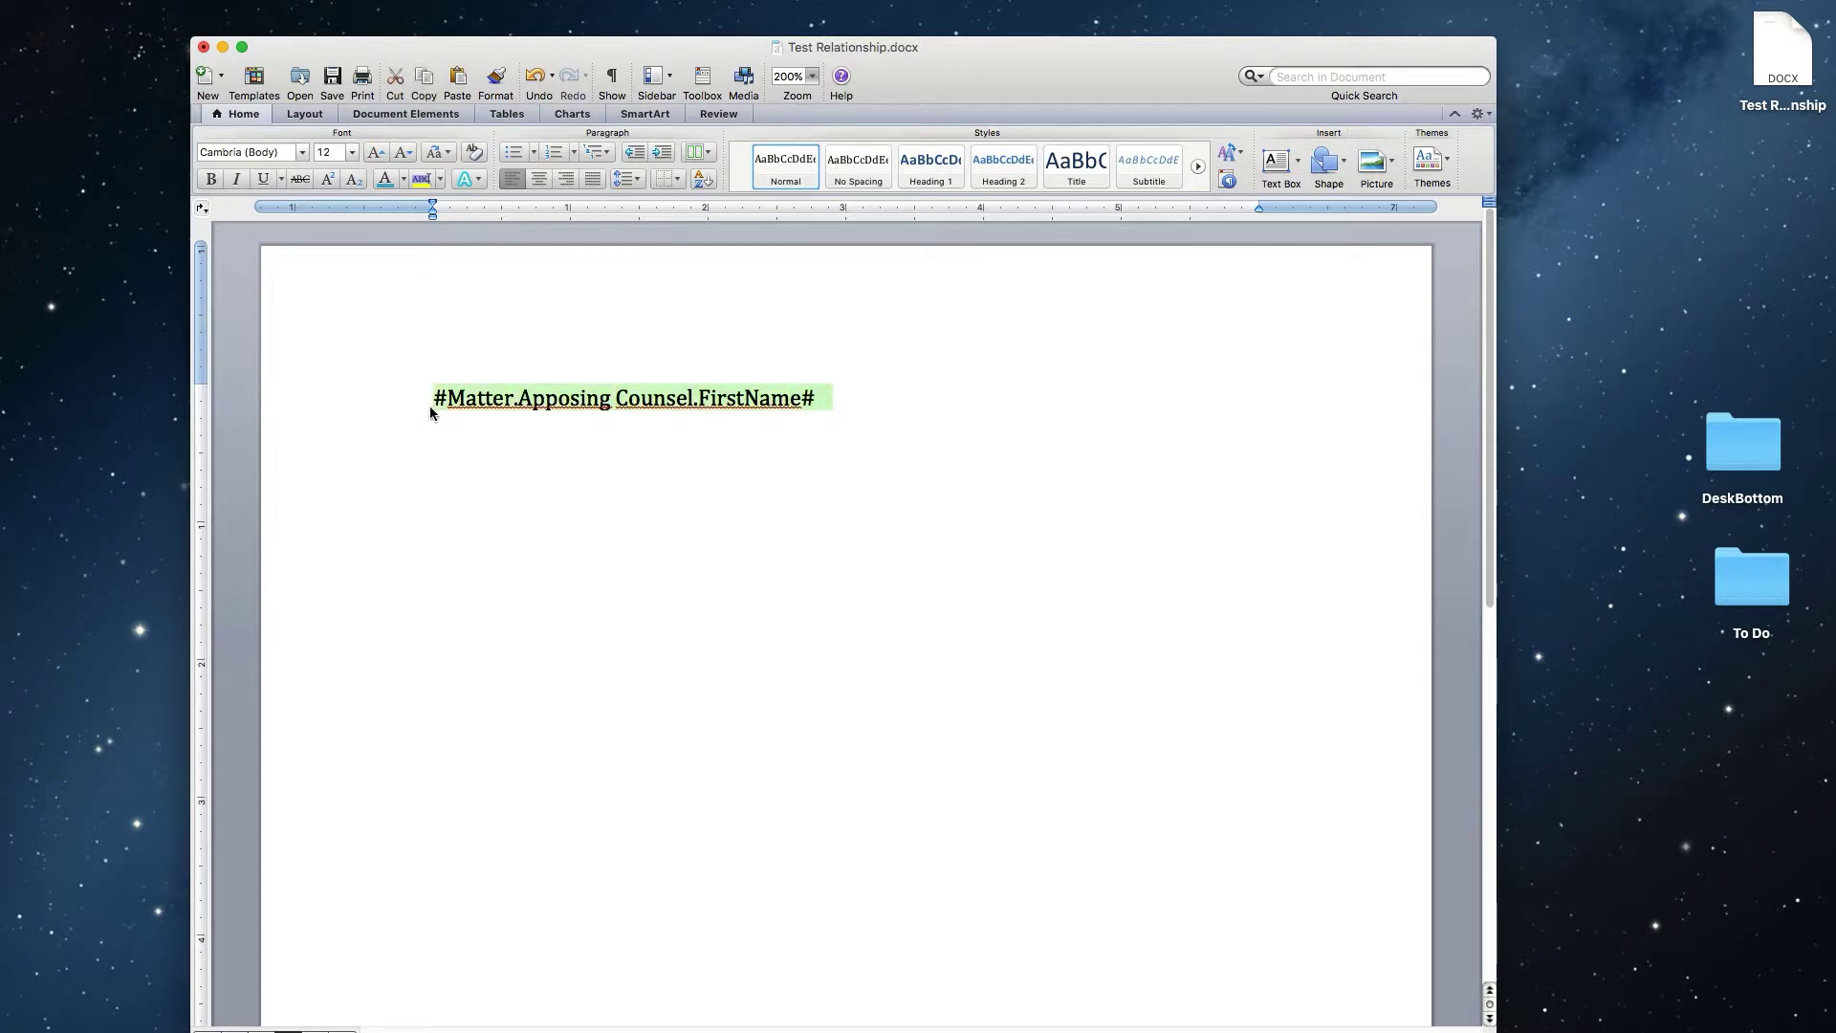
{"action": "left_click", "coordinate": [685, 459]}
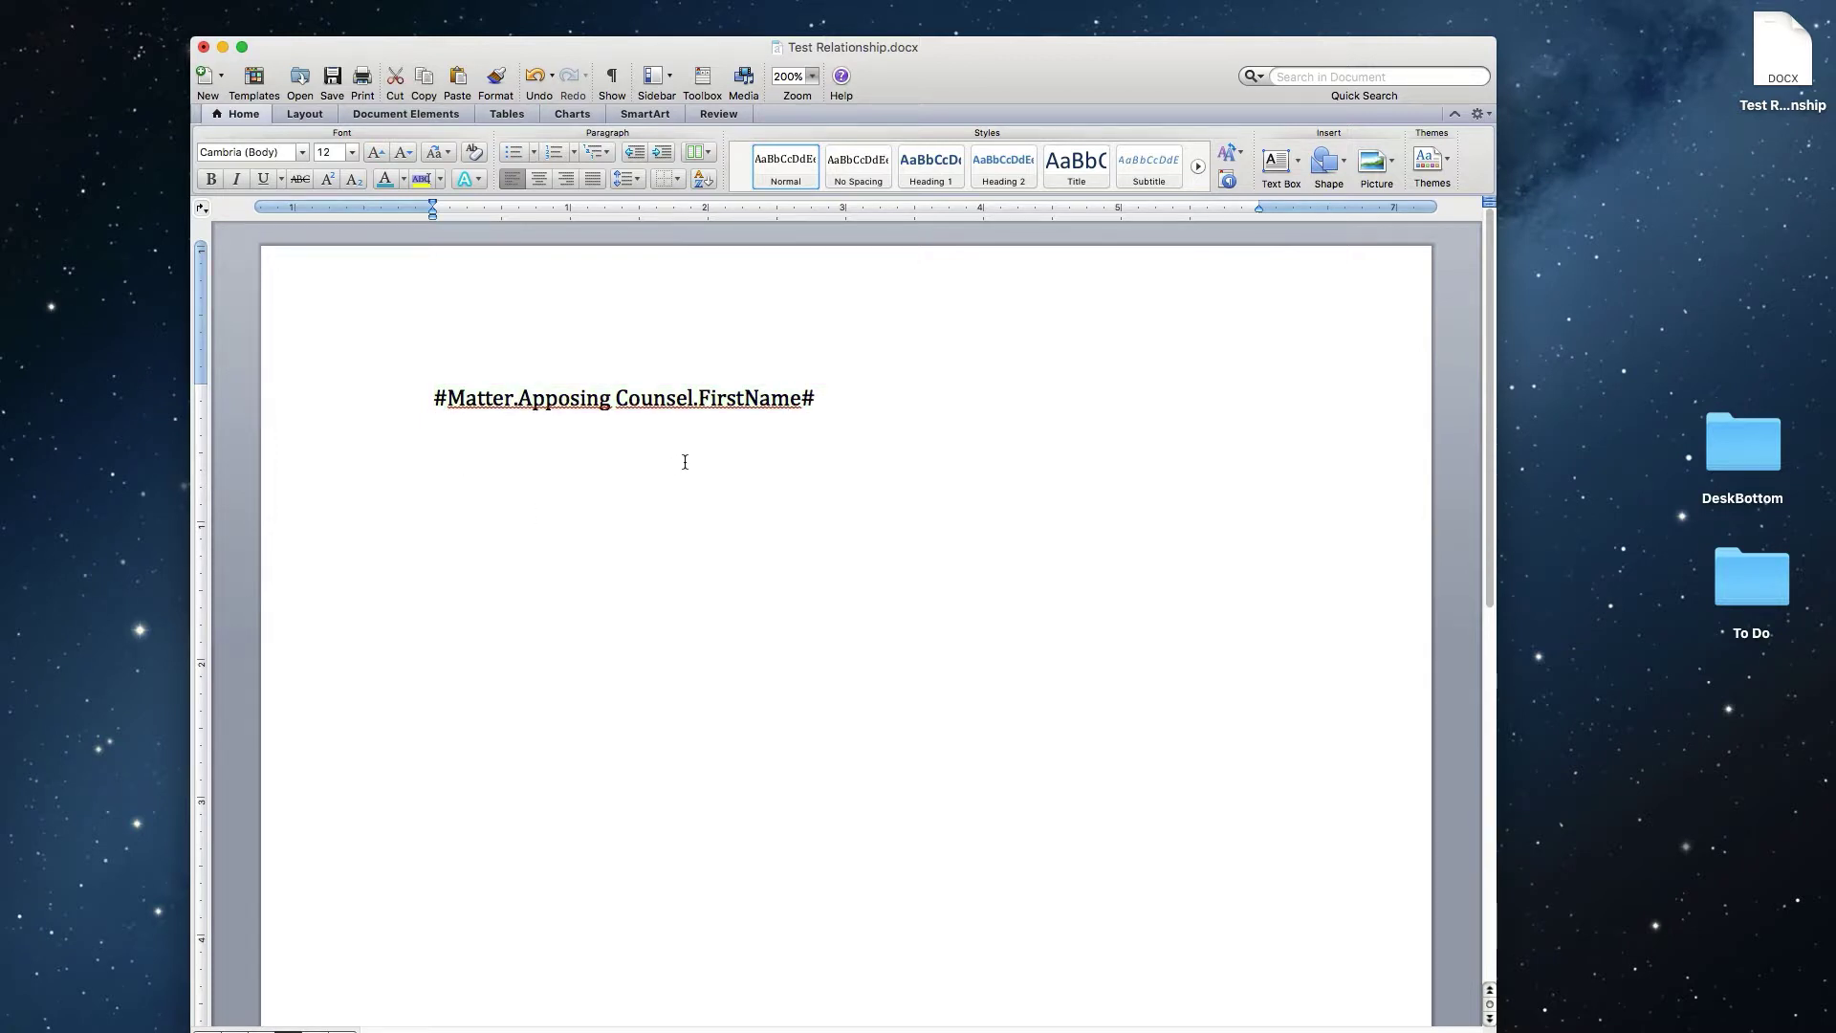
{"action": "key", "text": "super+v"}
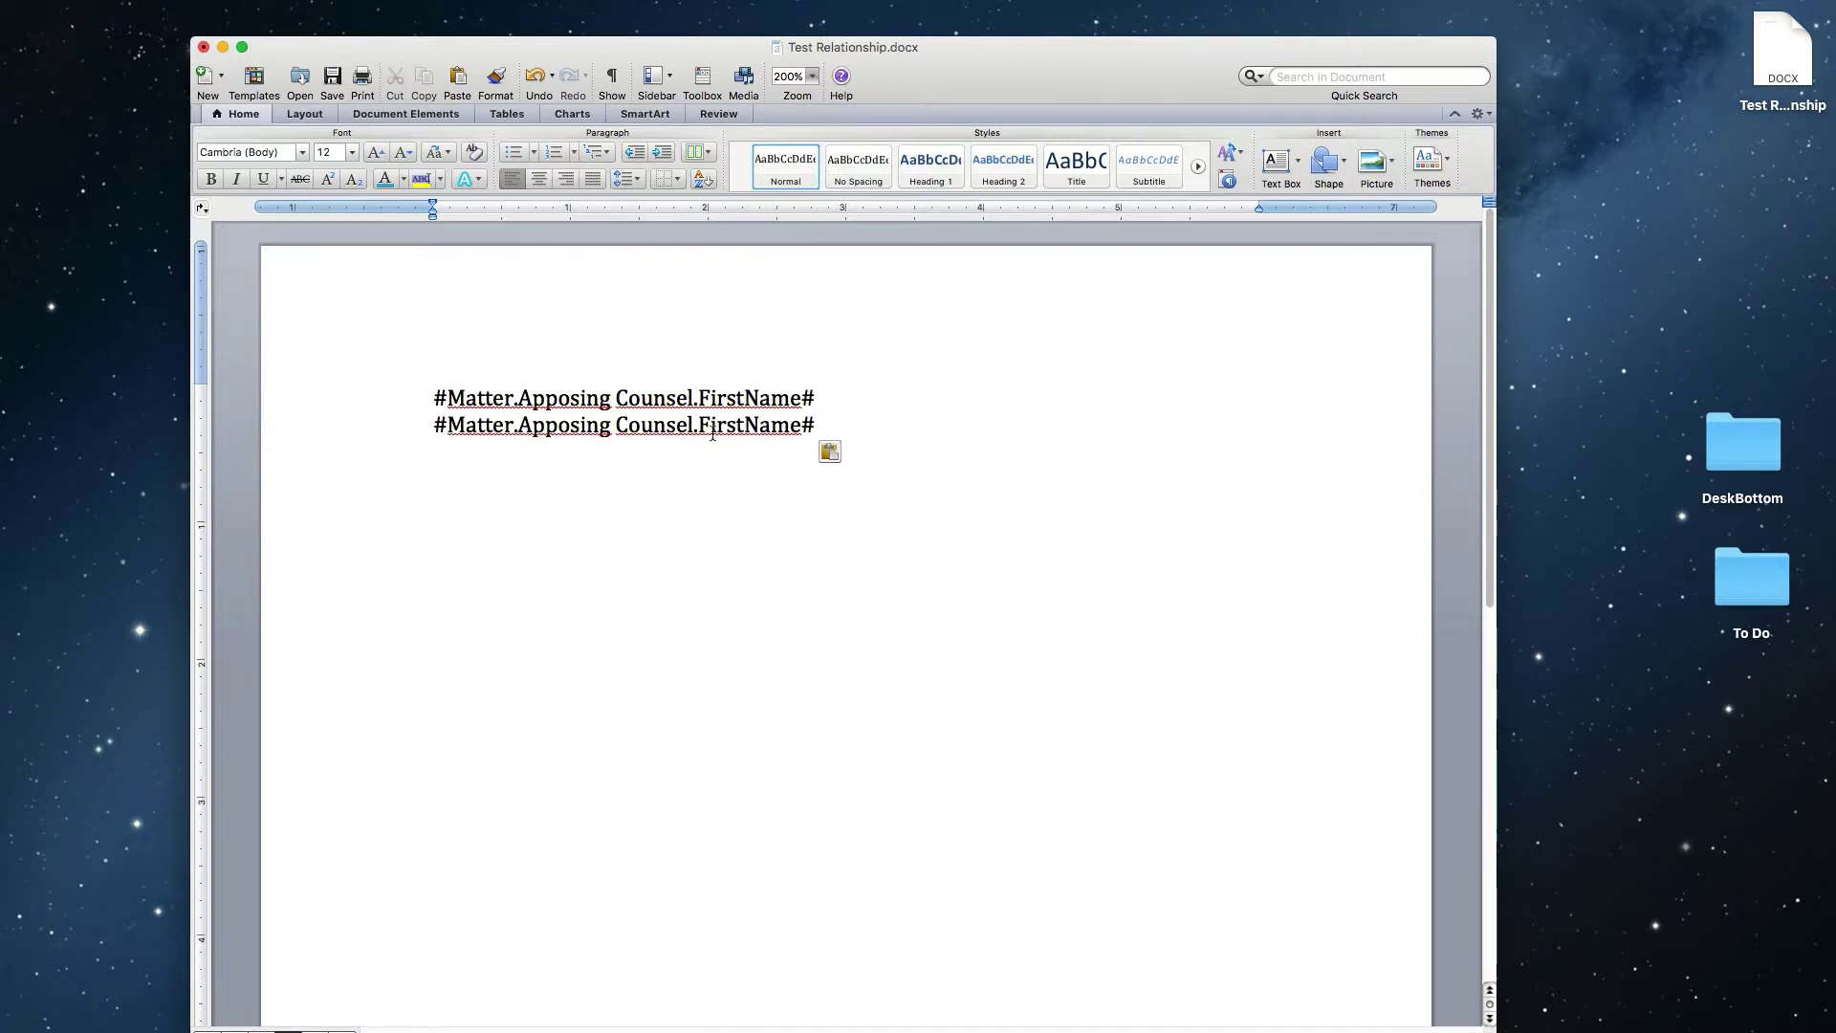
{"action": "left_click_drag", "start_coordinate": [701, 427], "coordinate": [804, 427]}
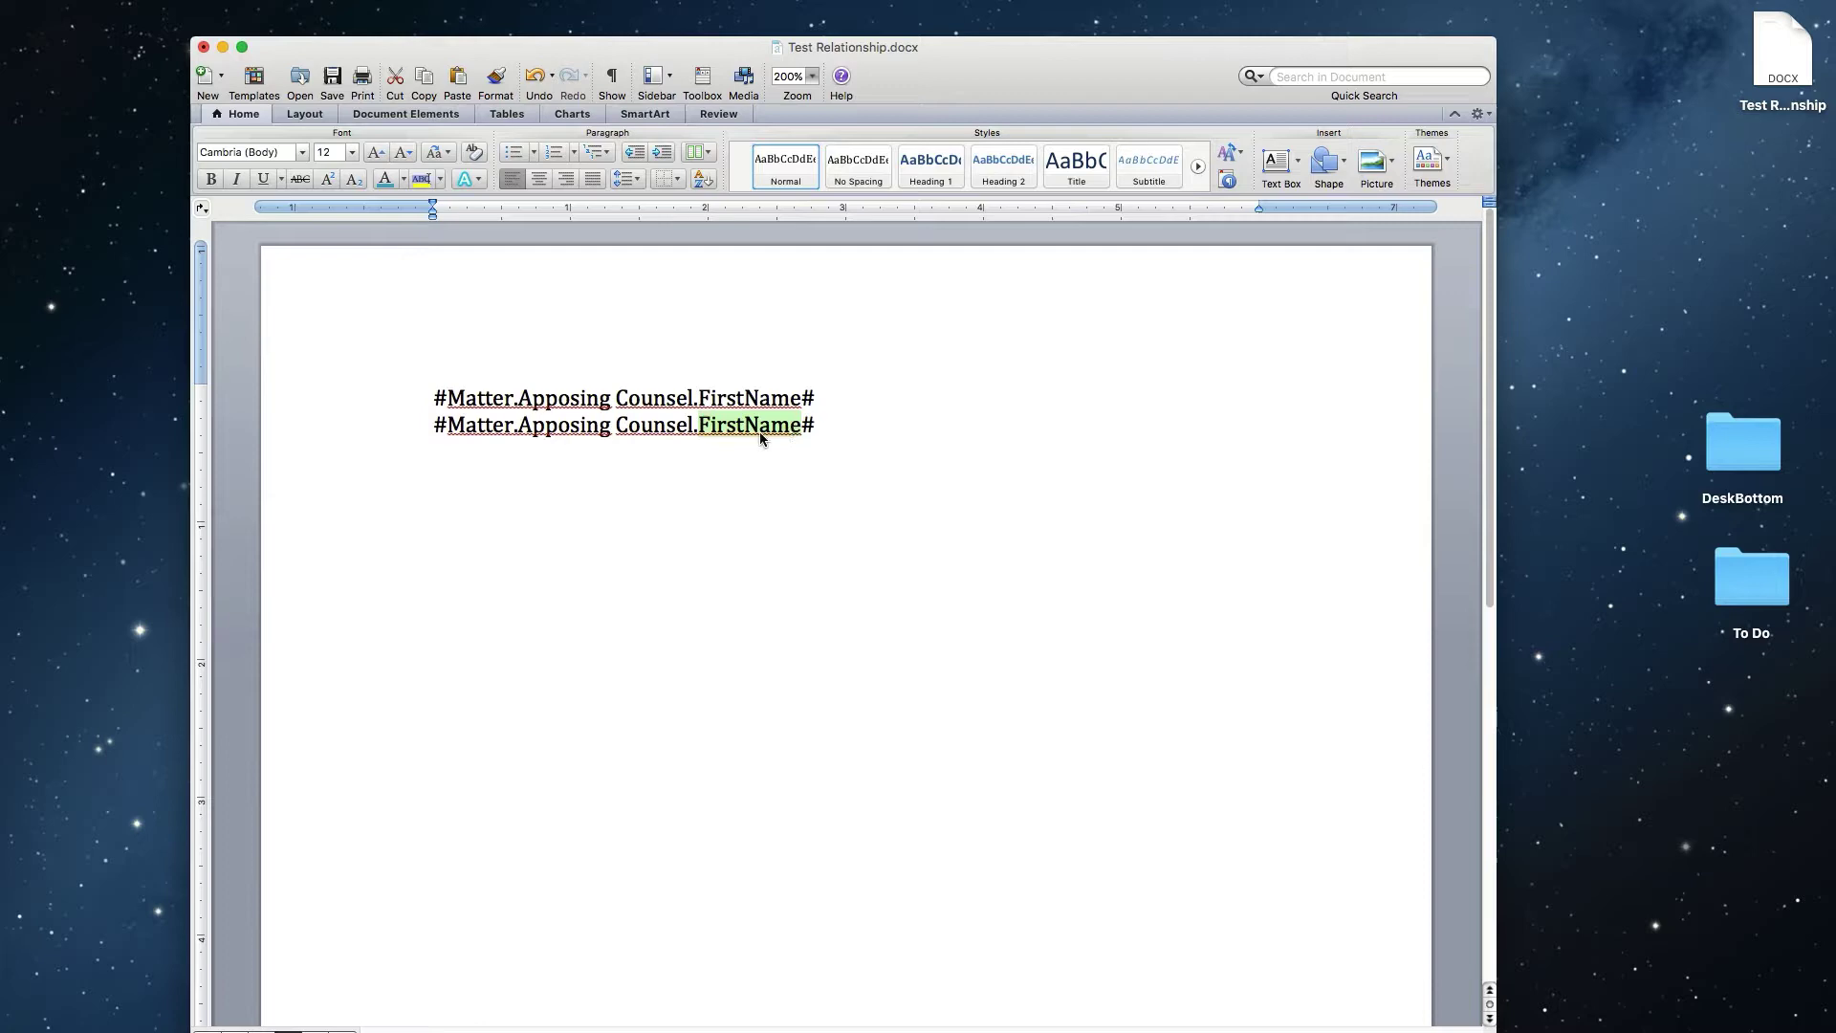
Replace that FirstName with LastName copied from PracticePanther, pasted as unformatted text
{"action": "key", "text": "ctrl+Right"}
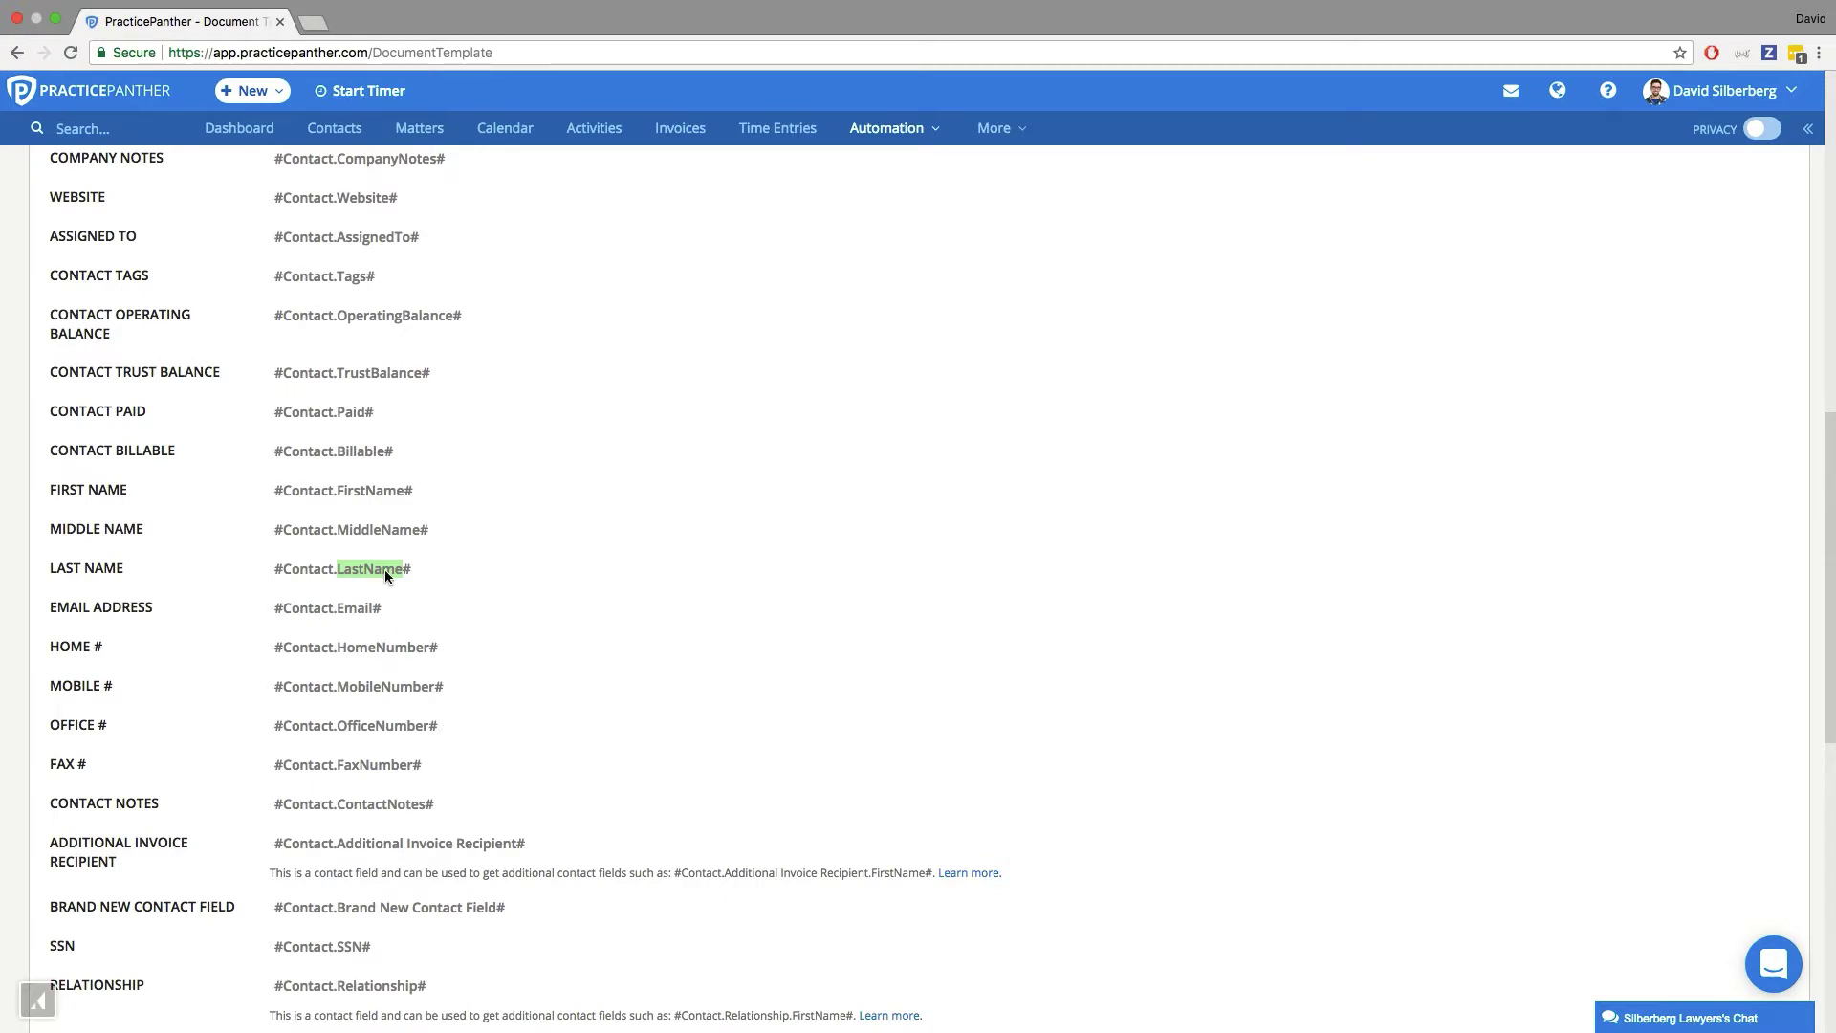
{"action": "key", "text": "ctrl+Left"}
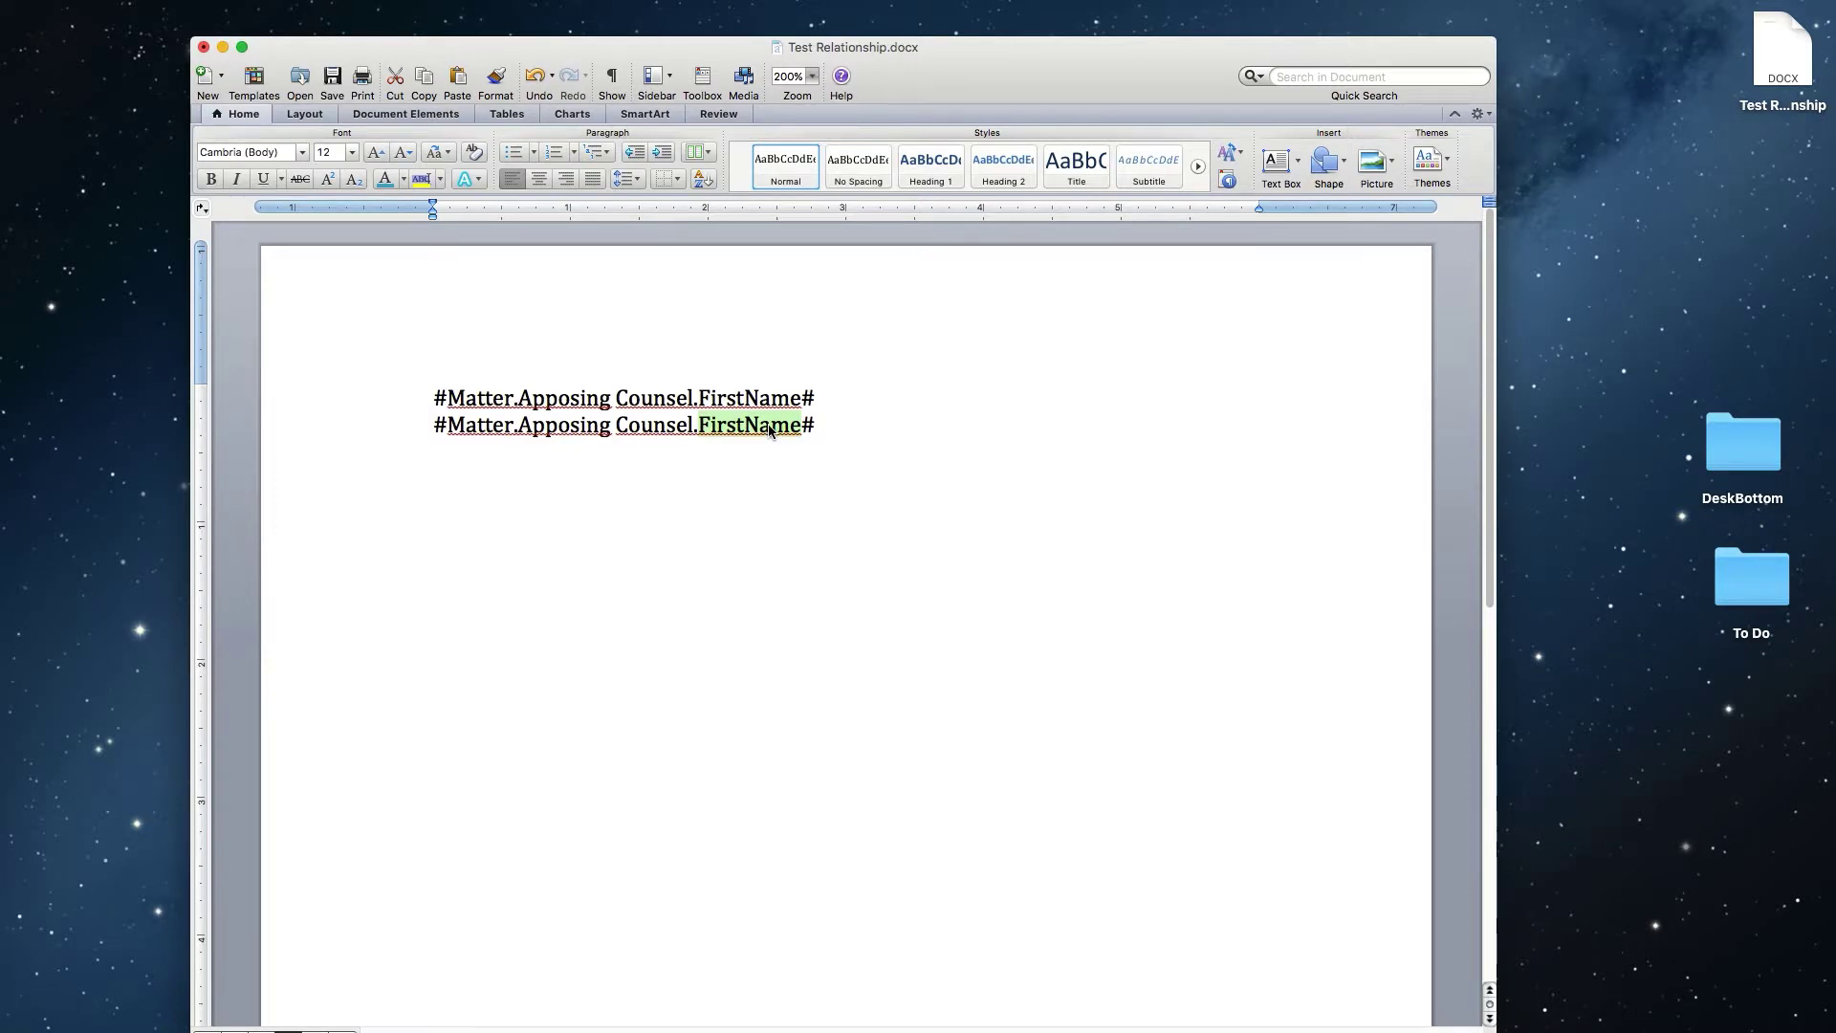
{"action": "key", "text": "ctrl+super+v"}
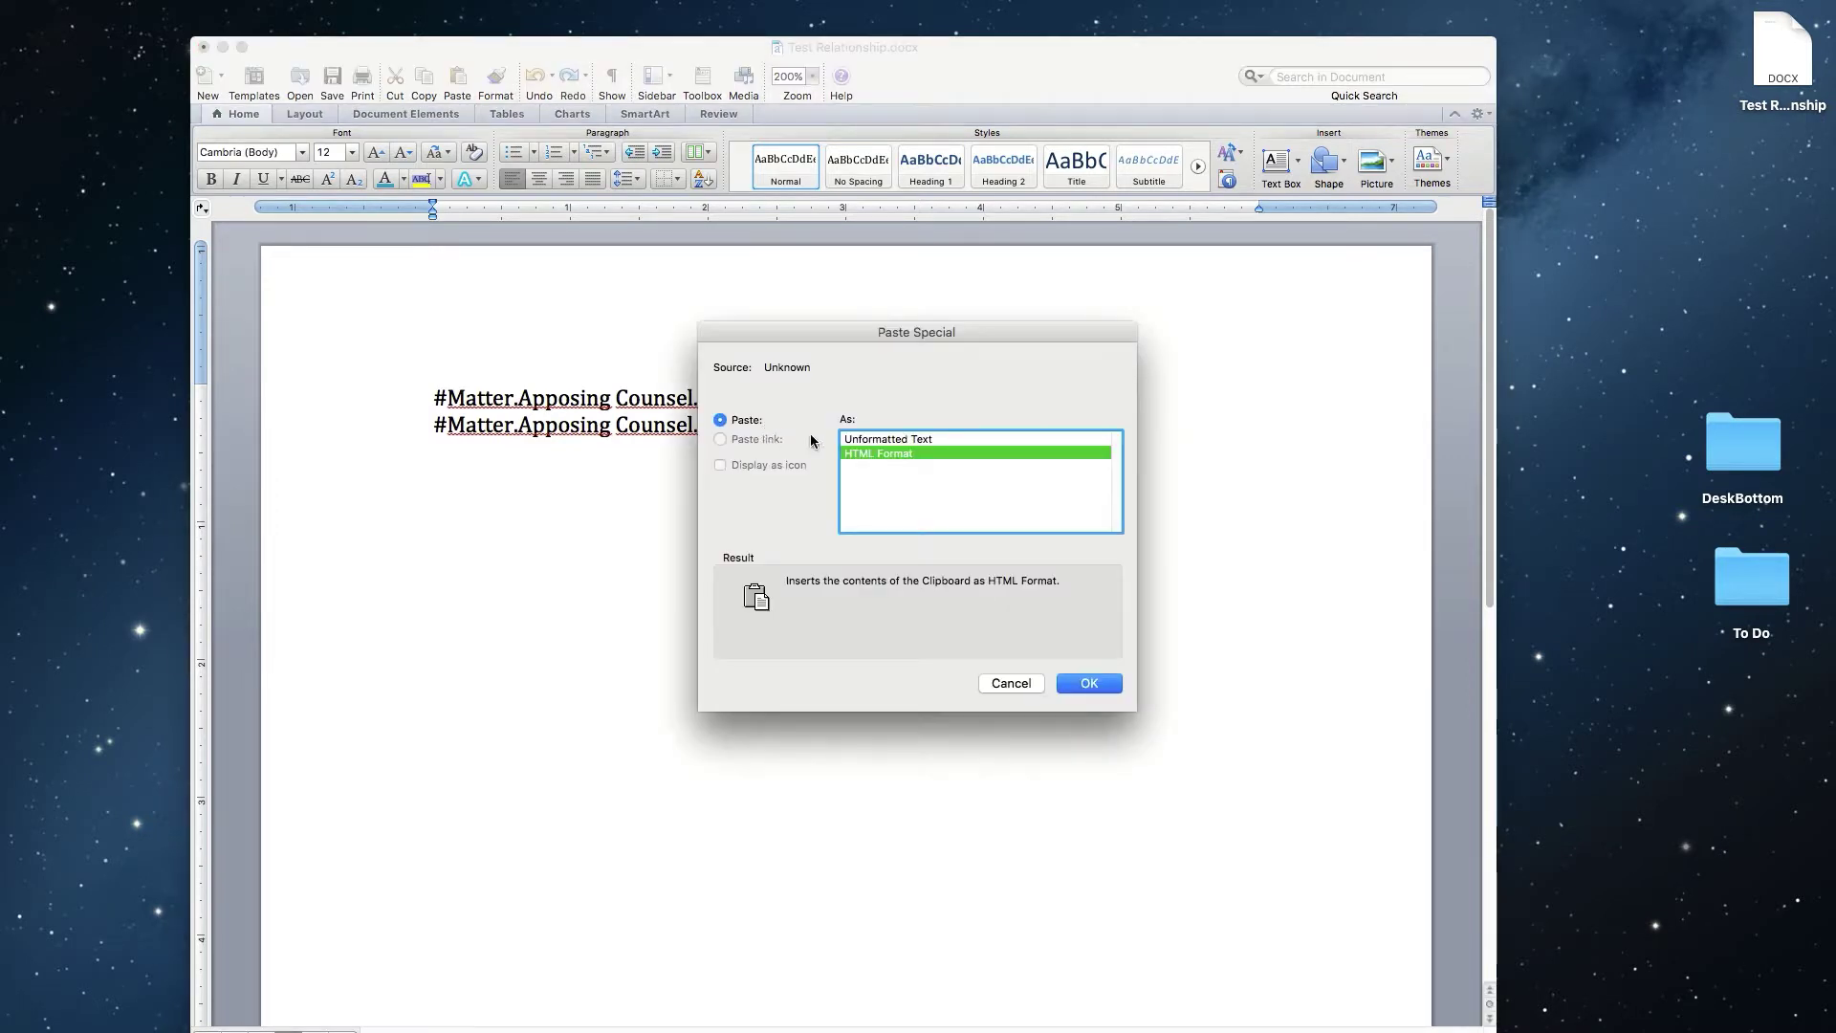
{"action": "left_click", "coordinate": [854, 446]}
{"action": "key", "text": "Return"}
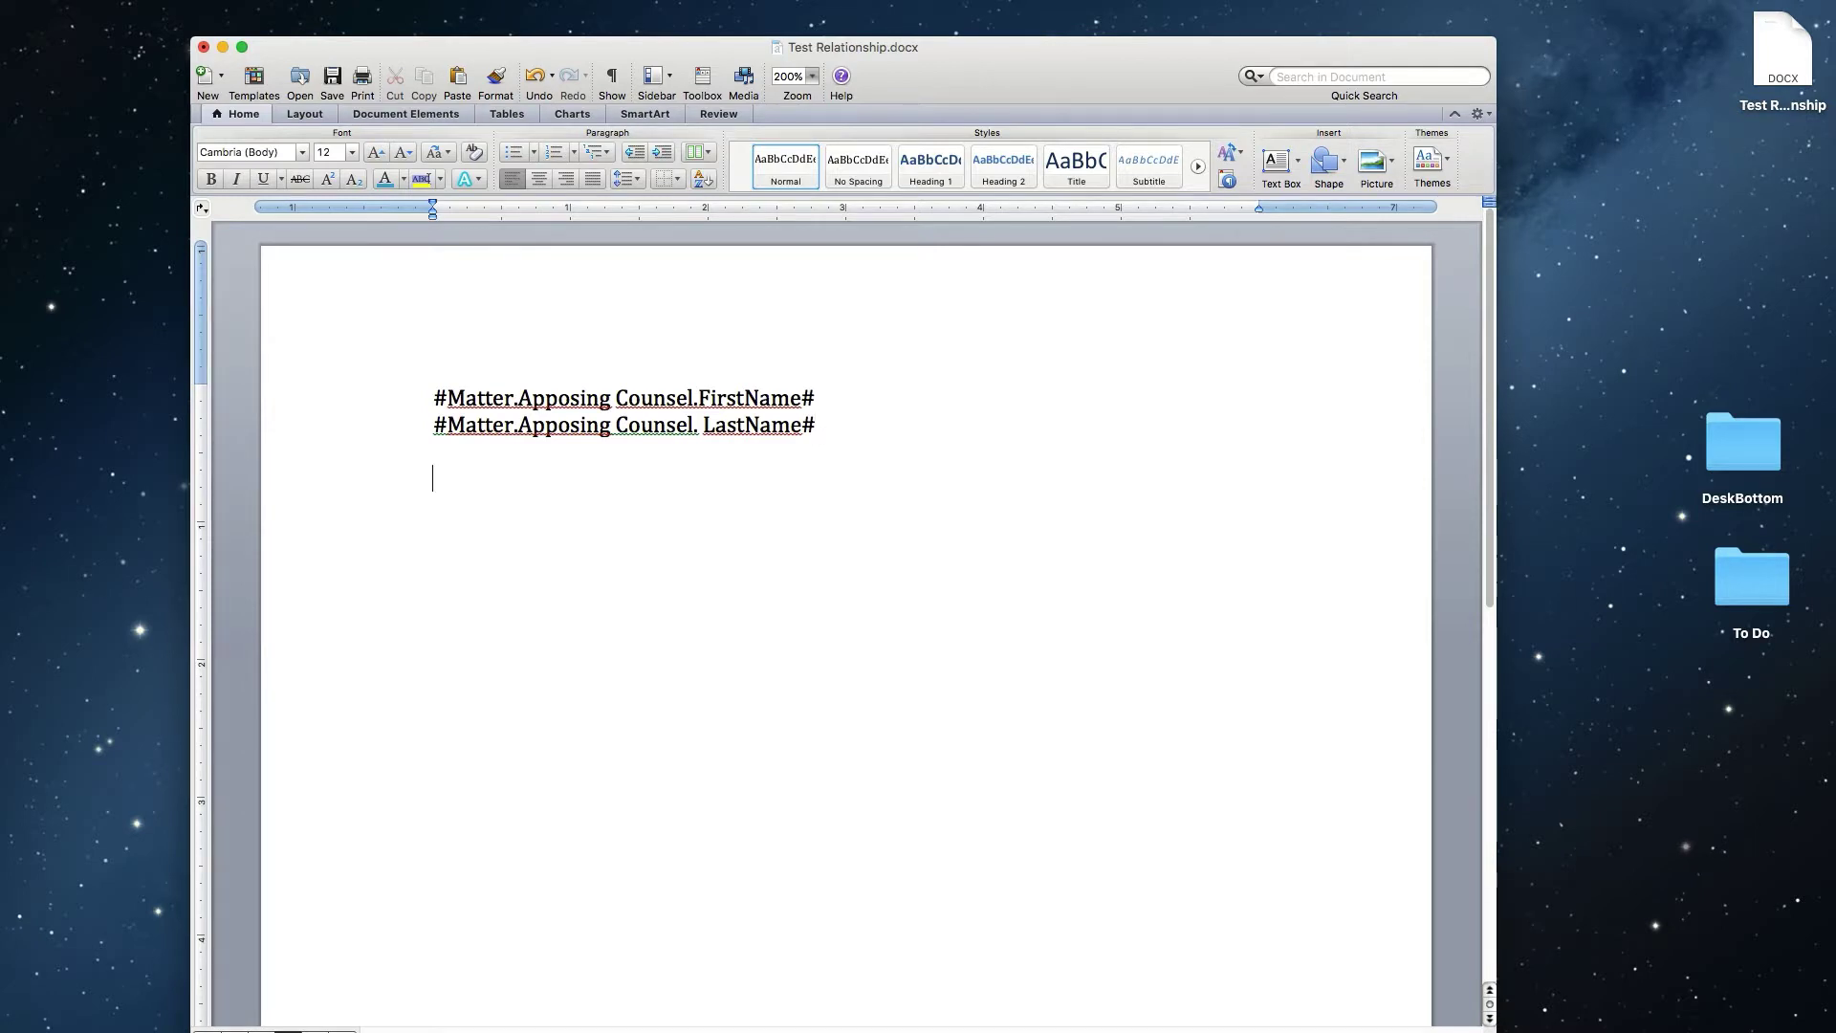
Paste a third copy of the code line and copy MobileNumber from the Contact fields
{"action": "left_click_drag", "start_coordinate": [432, 399], "coordinate": [825, 401]}
{"action": "key", "text": "super+c"}
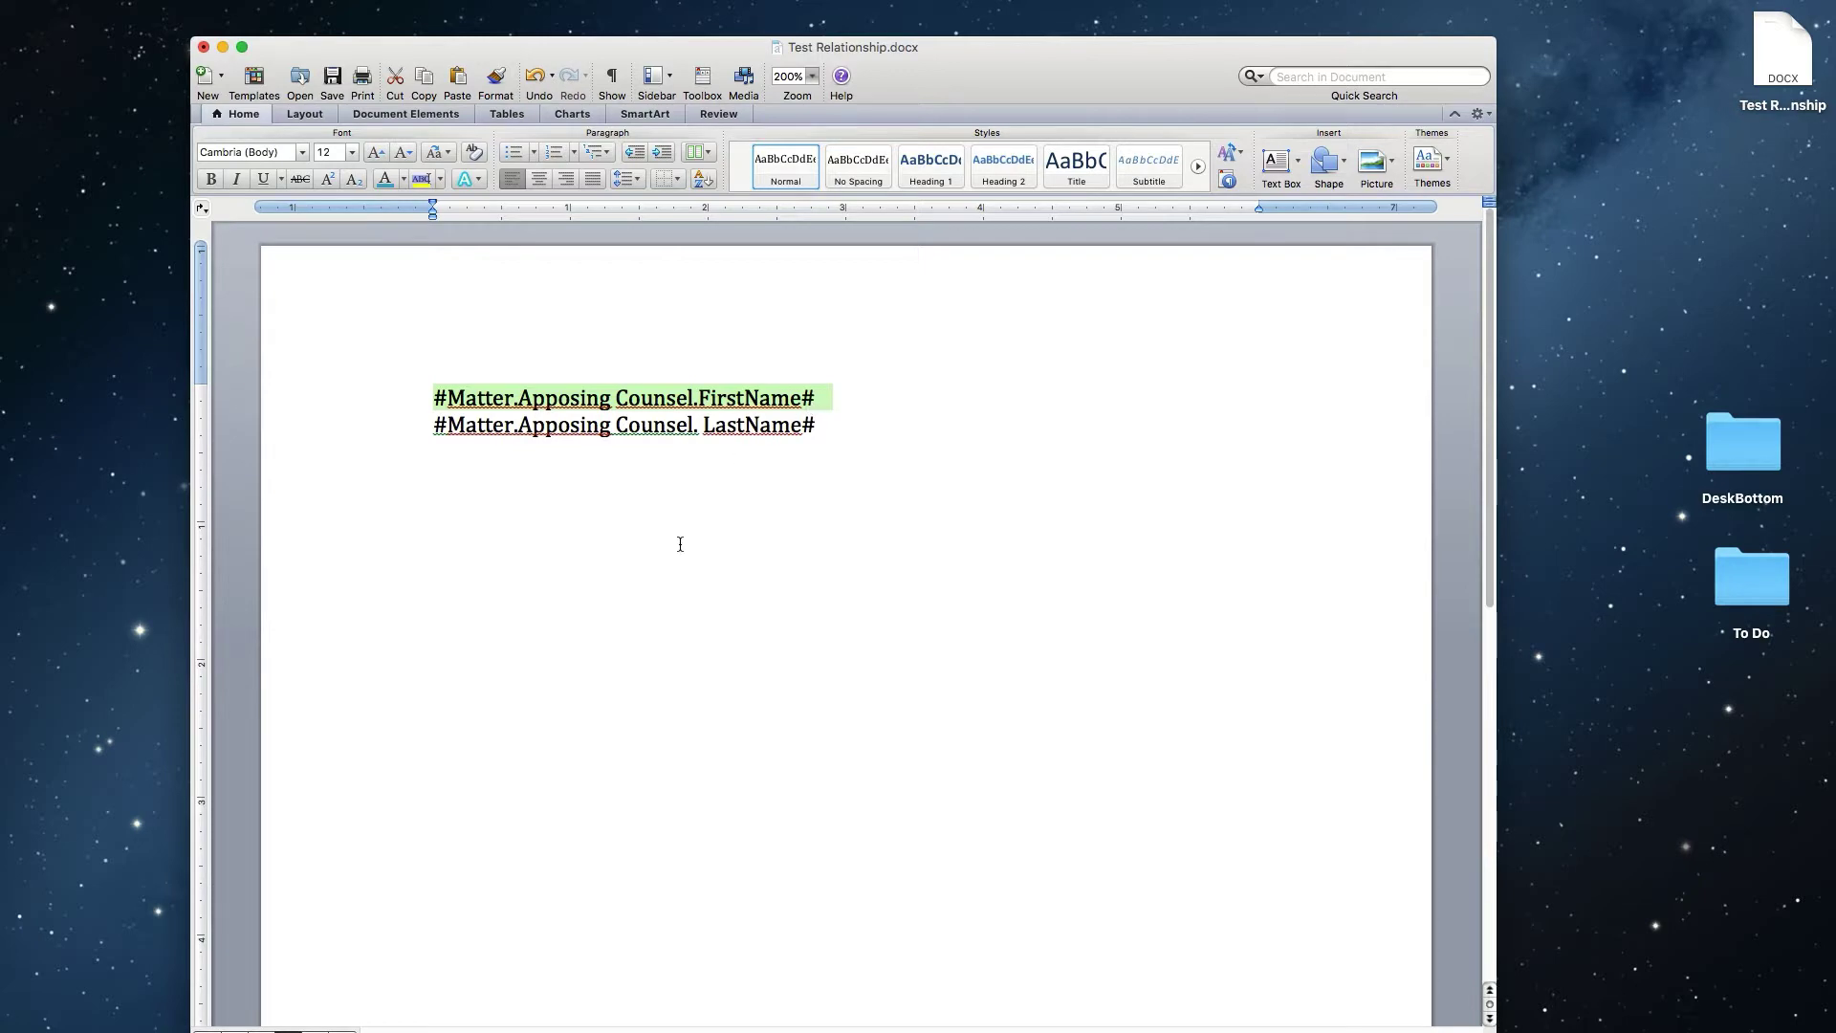
{"action": "left_click", "coordinate": [677, 546]}
{"action": "key", "text": "super+v"}
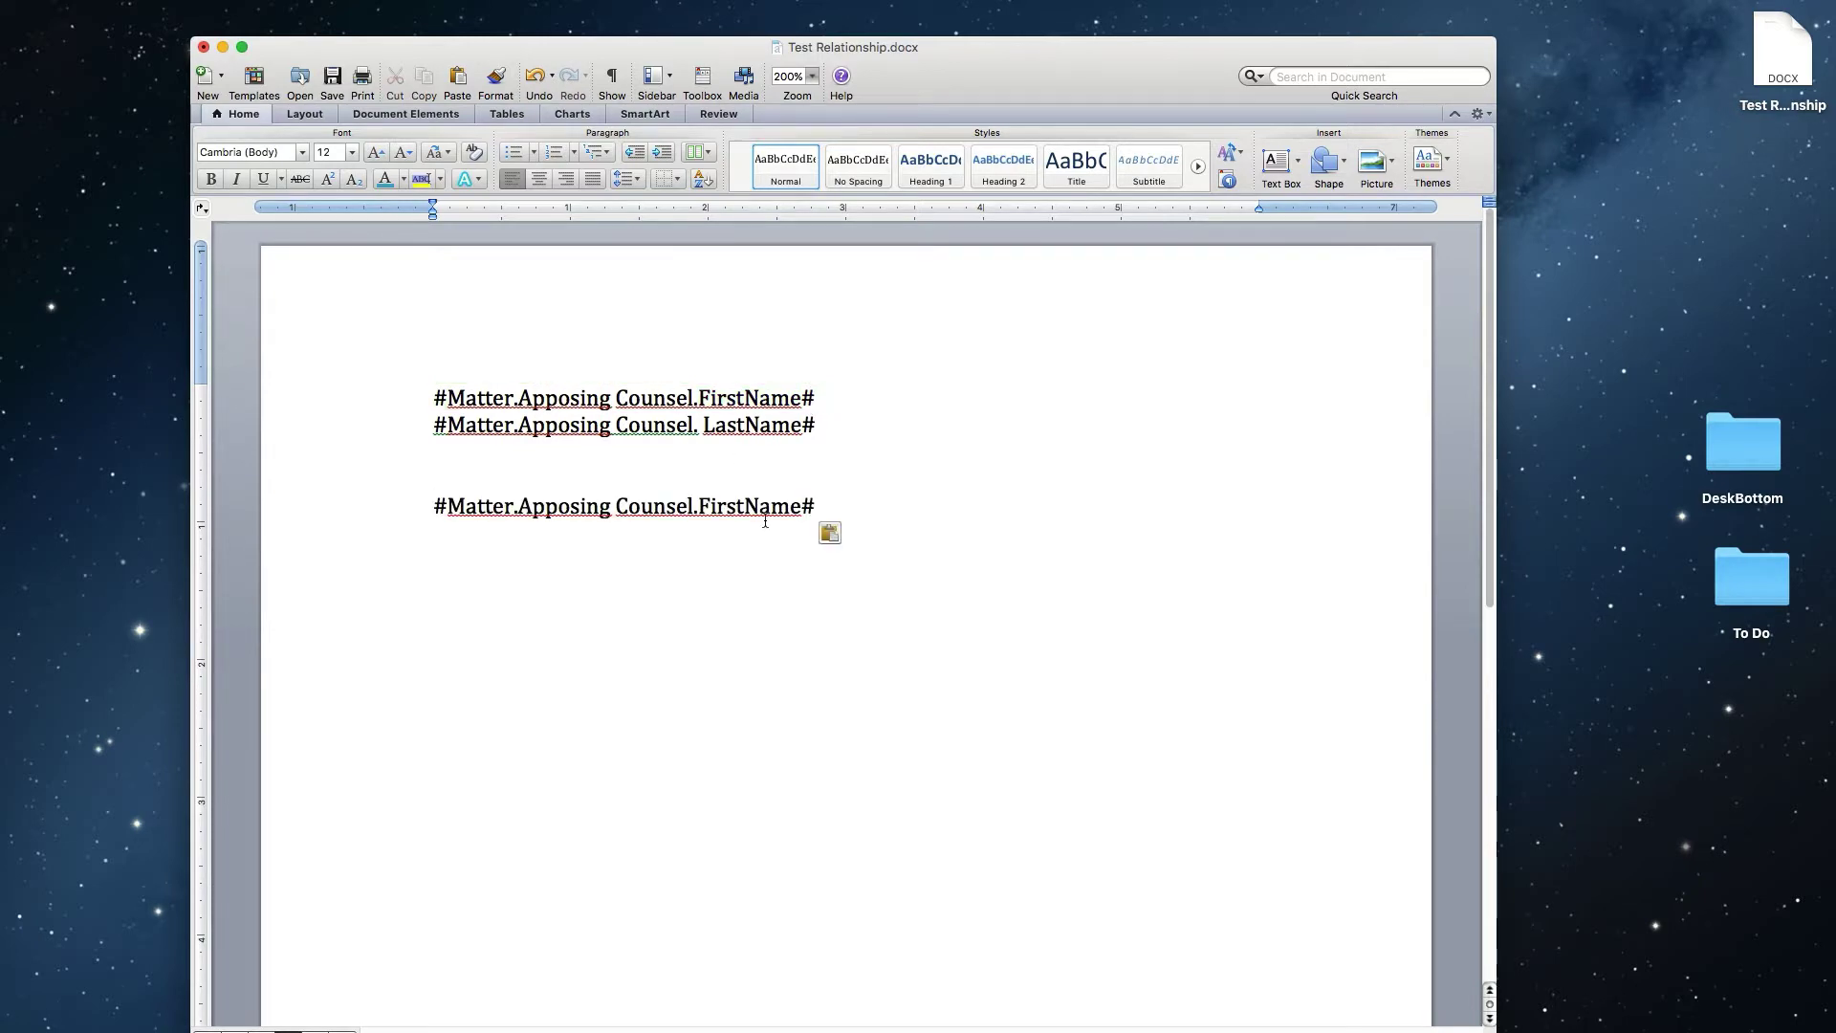
{"action": "key", "text": "ctrl+Right"}
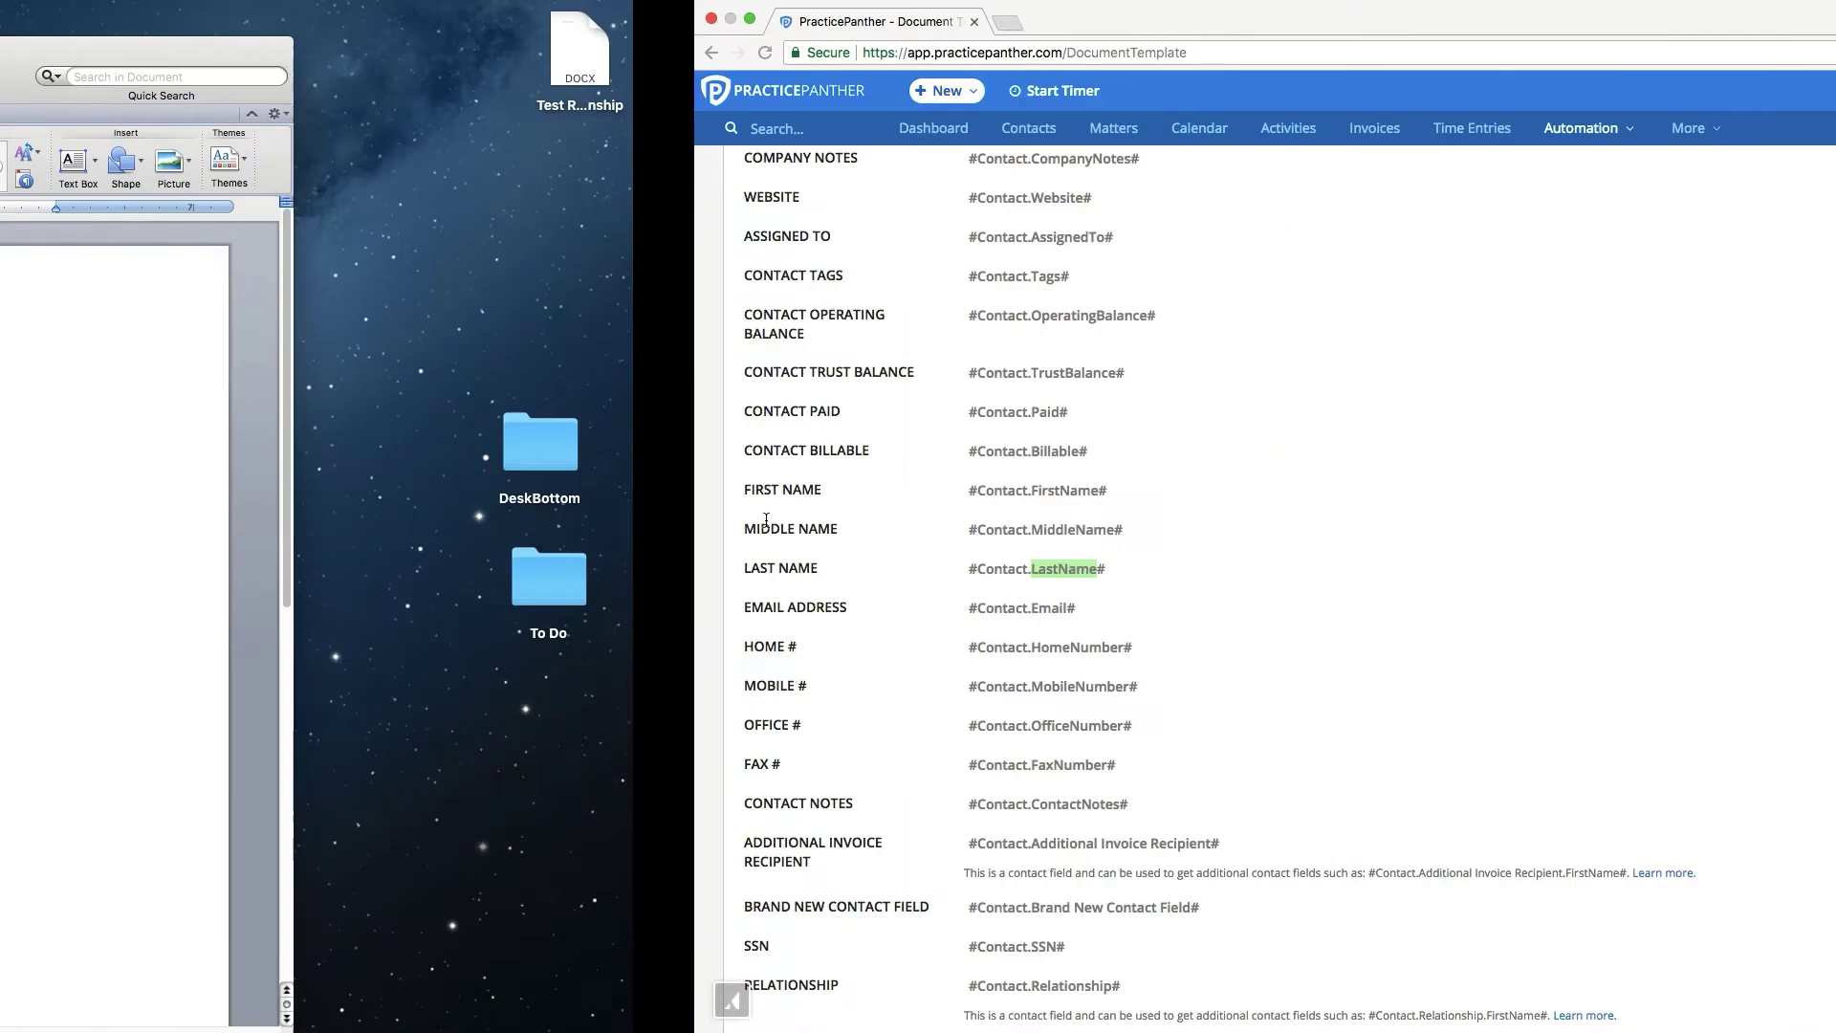
{"action": "scroll", "coordinate": [450, 642], "scroll_direction": "down", "scroll_amount": 5}
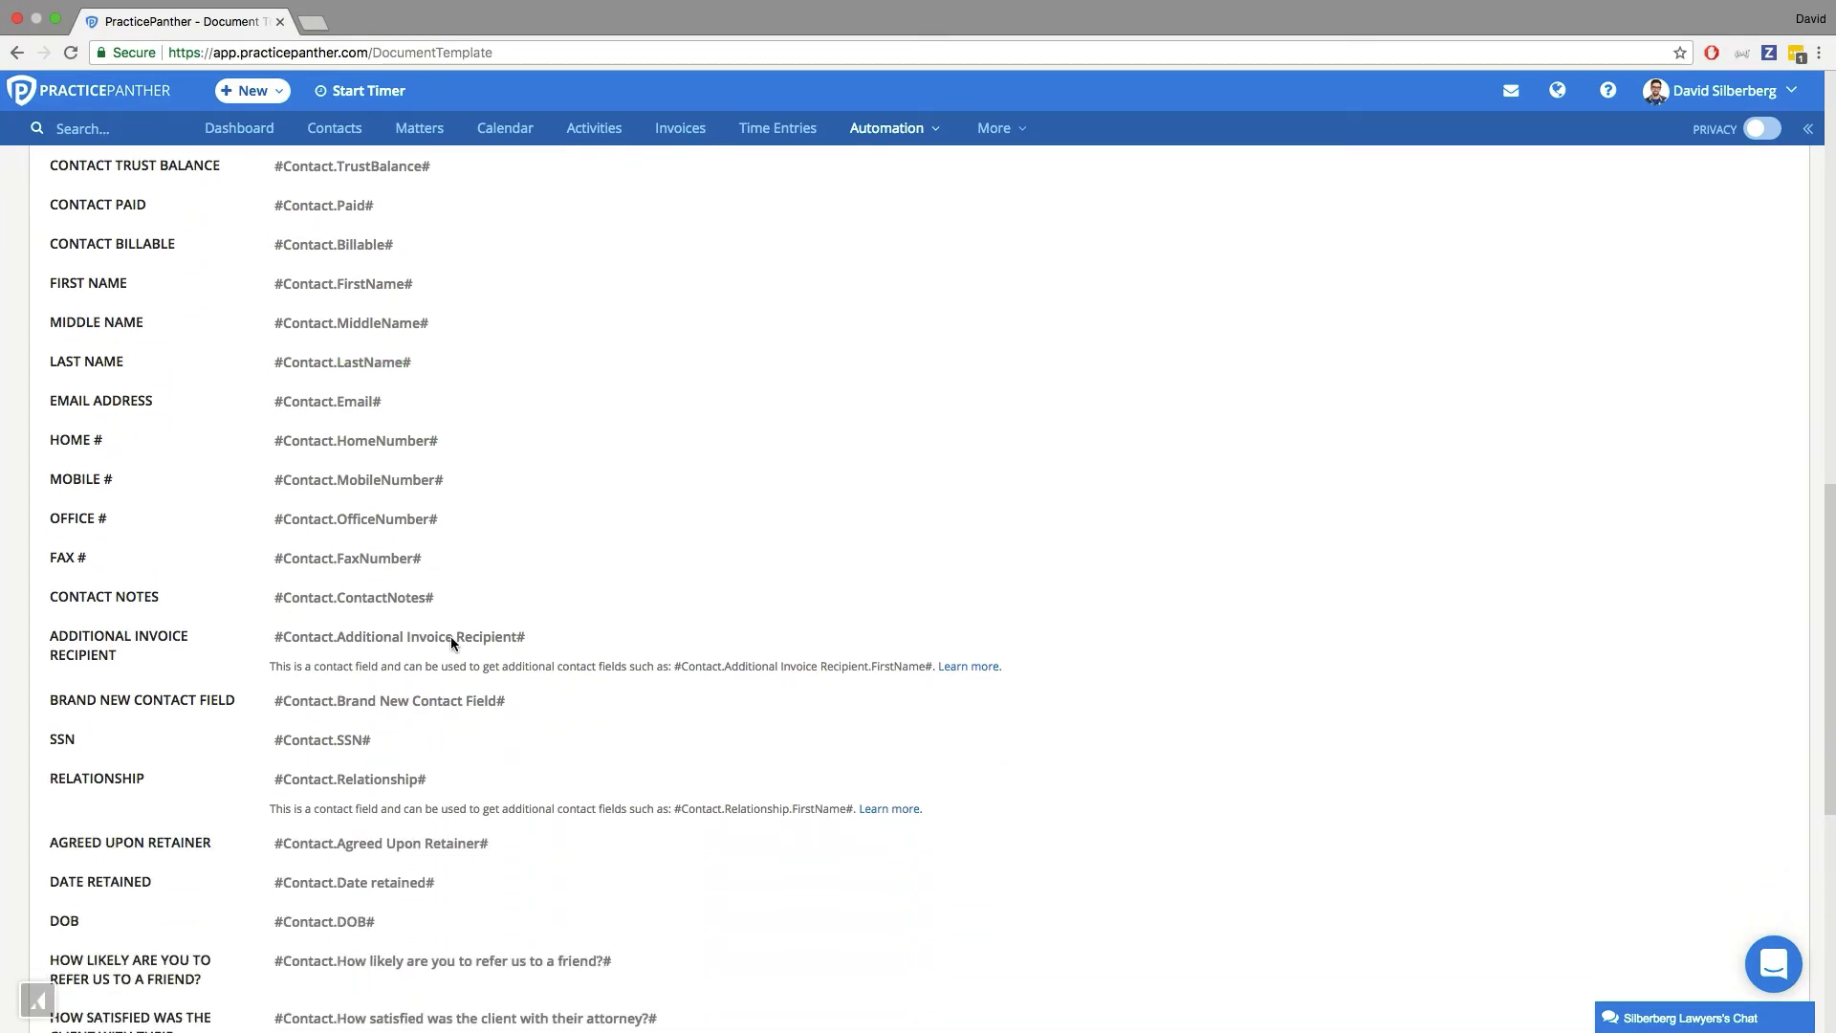
{"action": "scroll", "coordinate": [357, 538], "scroll_direction": "down", "scroll_amount": 1}
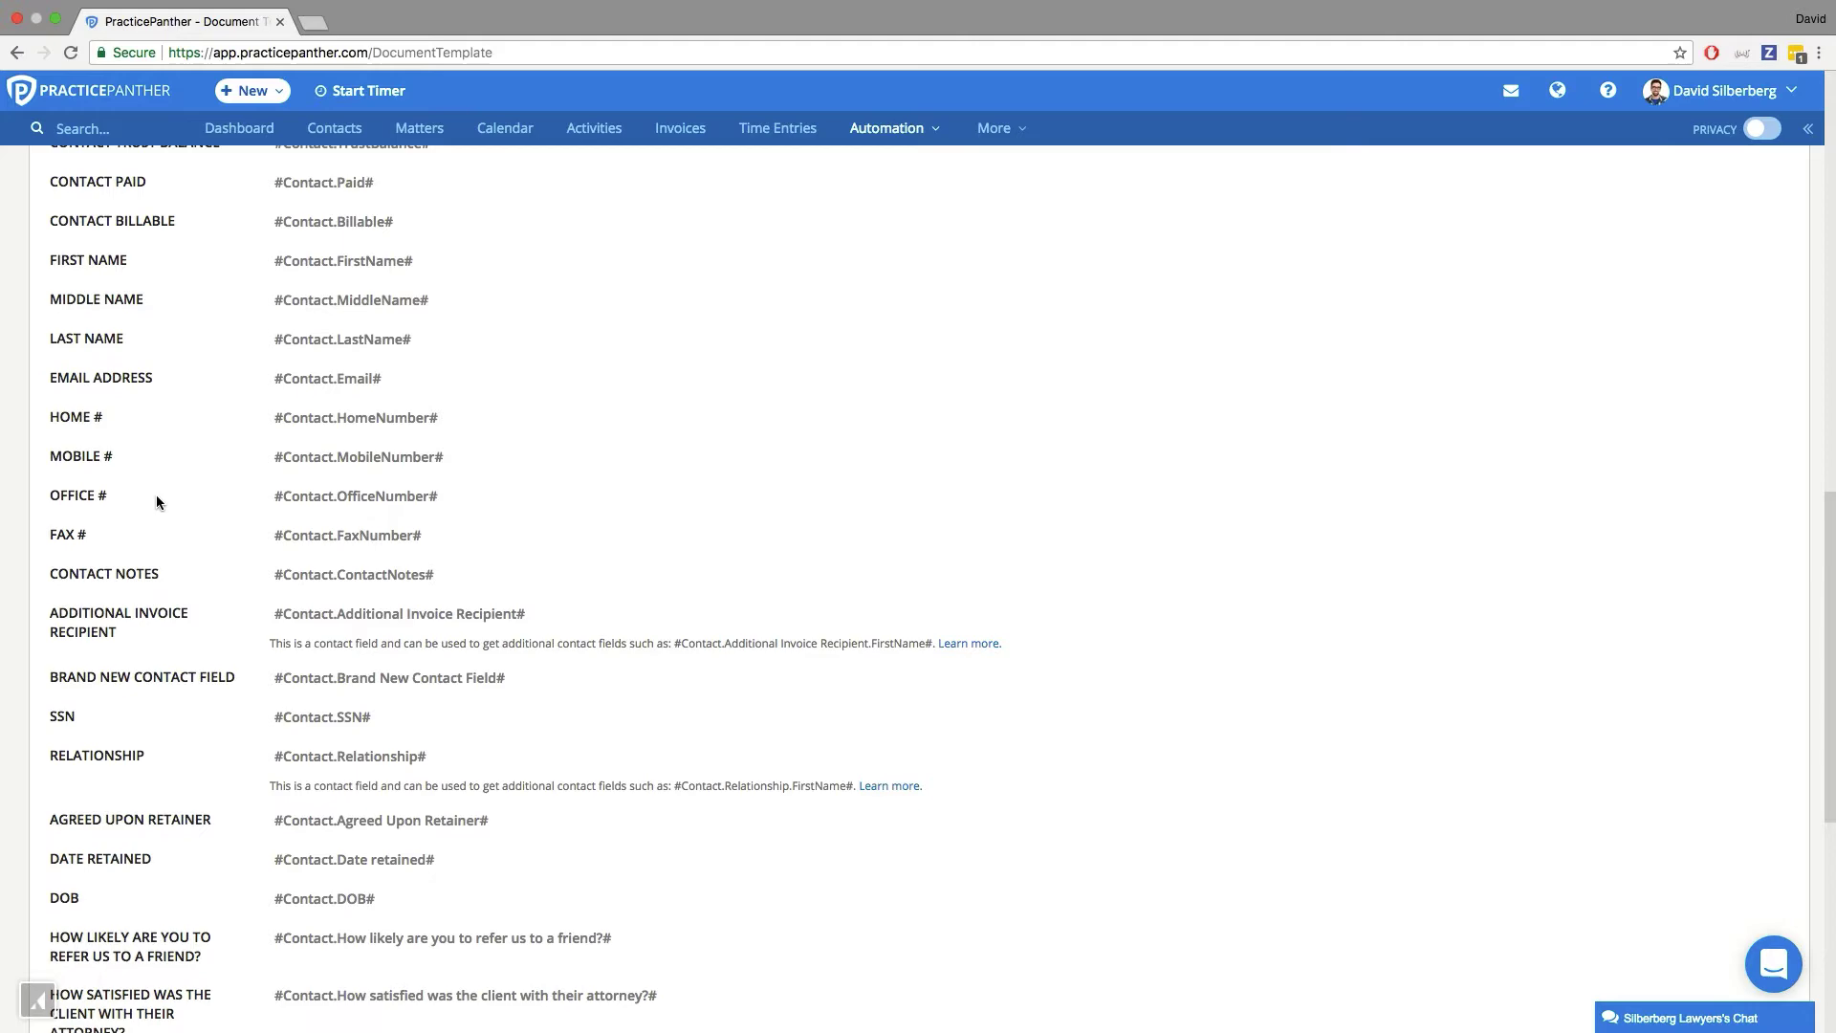
{"action": "left_click", "coordinate": [85, 458]}
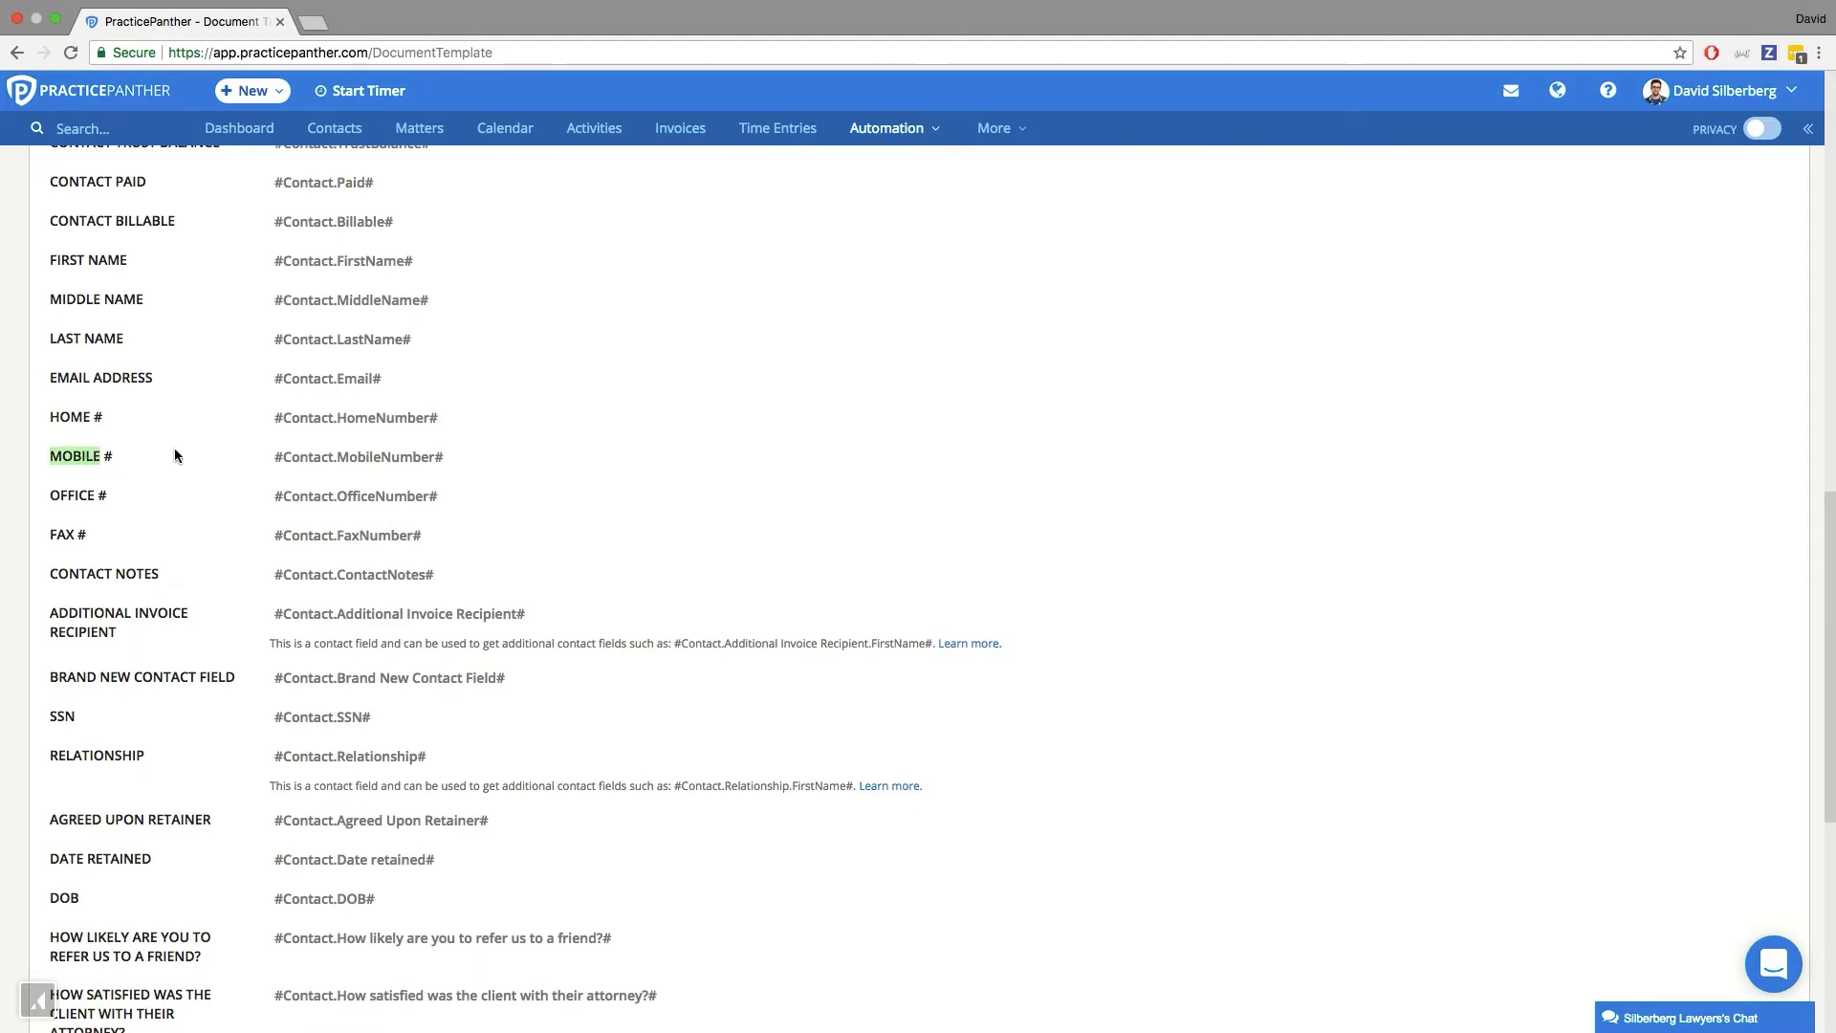
{"action": "double_click", "coordinate": [380, 458]}
{"action": "key", "text": "super+c"}
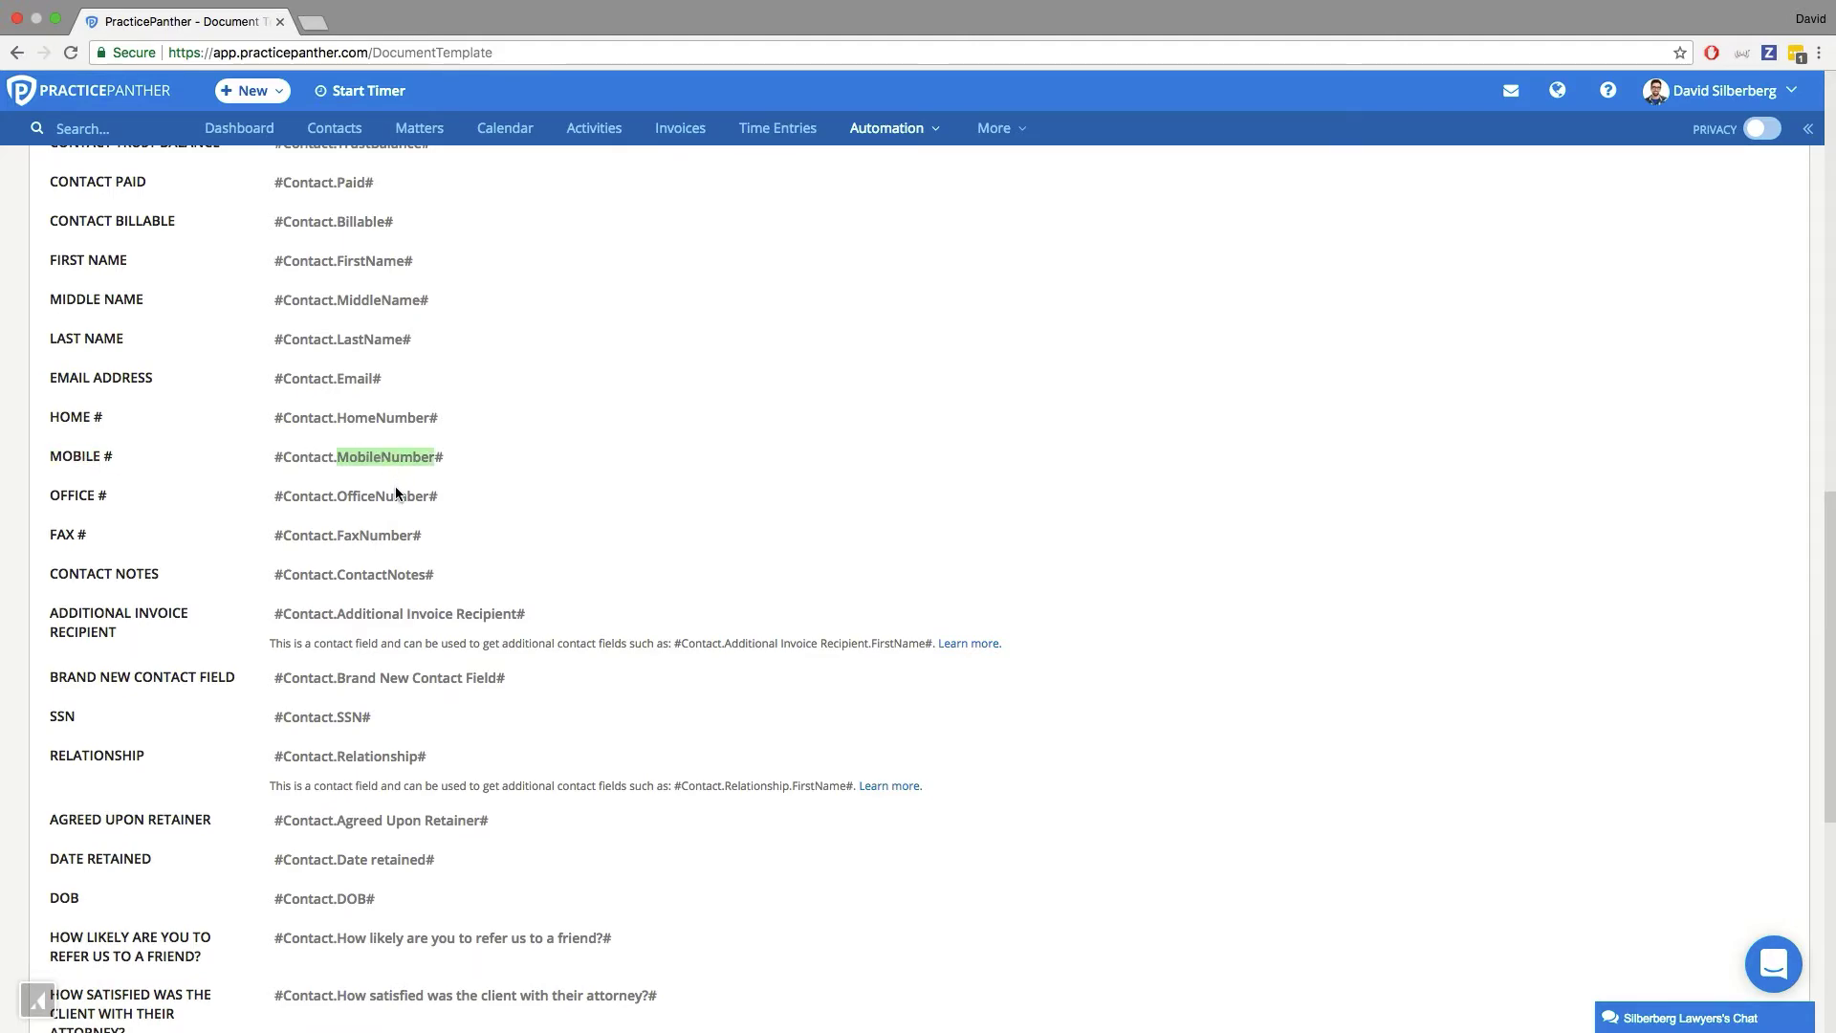
Paste MobileNumber over FirstName in the third code line via Paste Special
{"action": "key", "text": "ctrl+Left"}
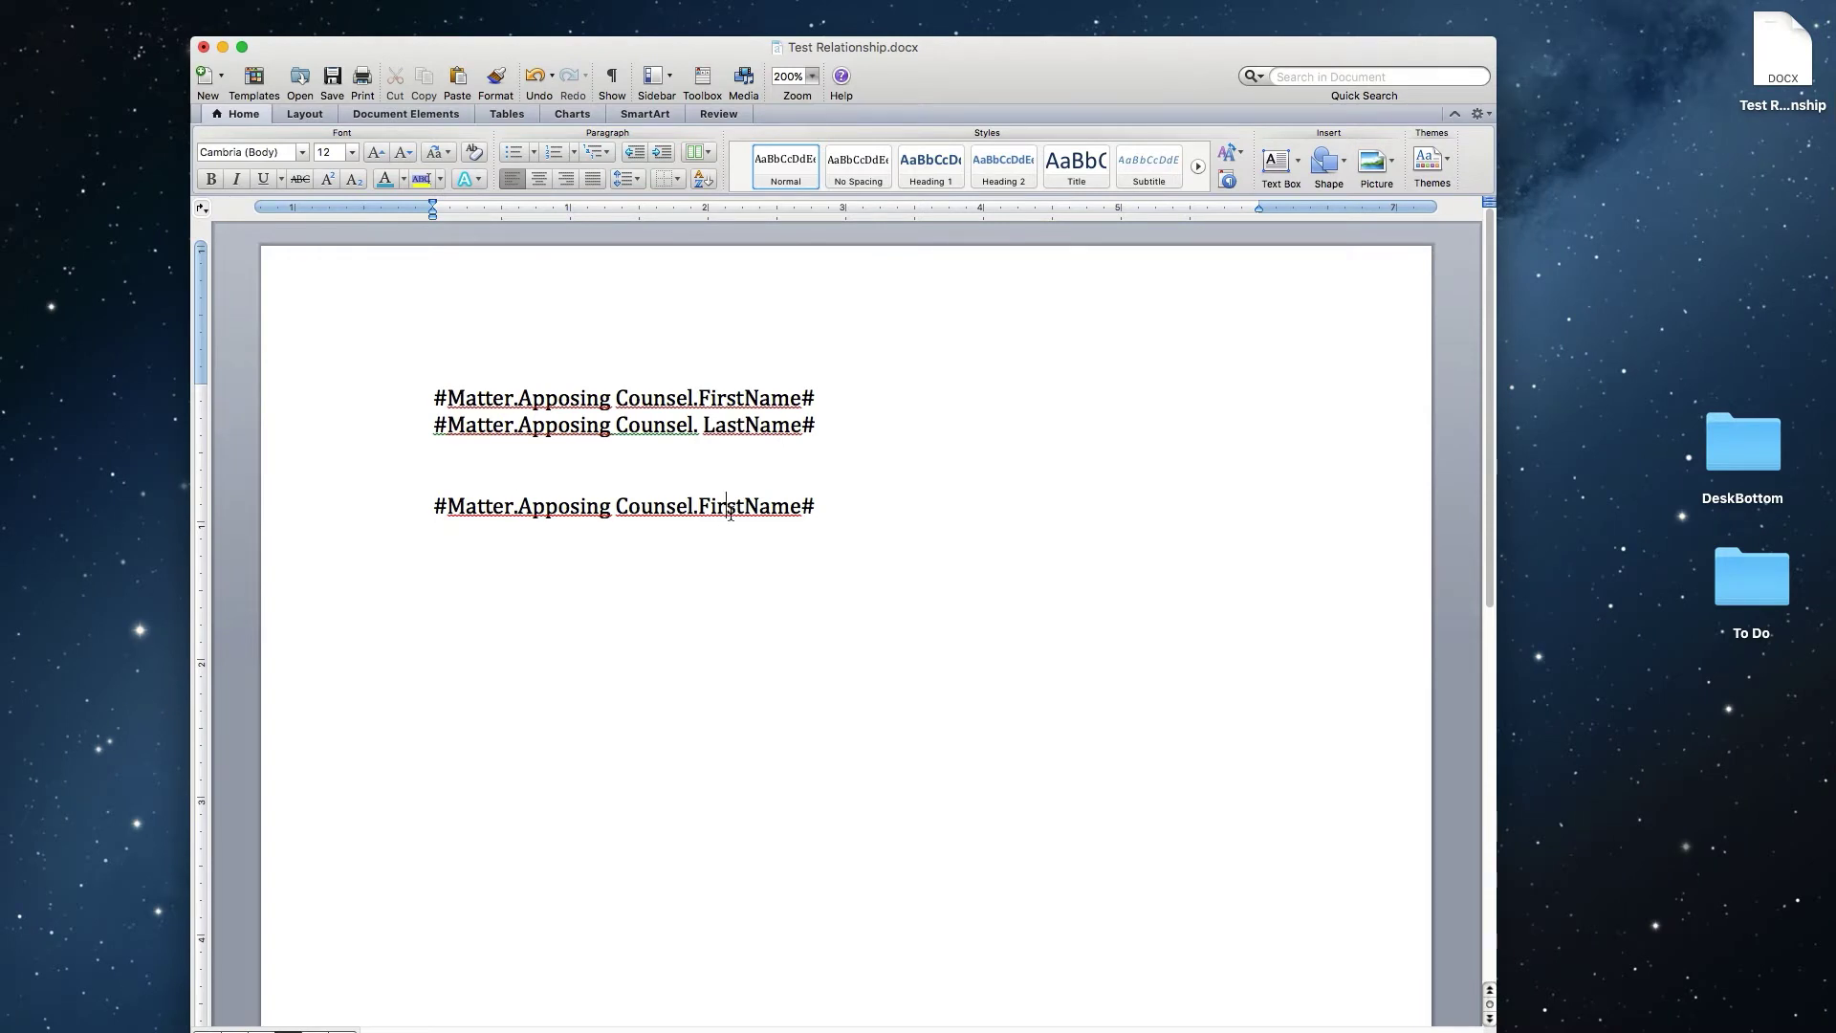
{"action": "double_click", "coordinate": [730, 509]}
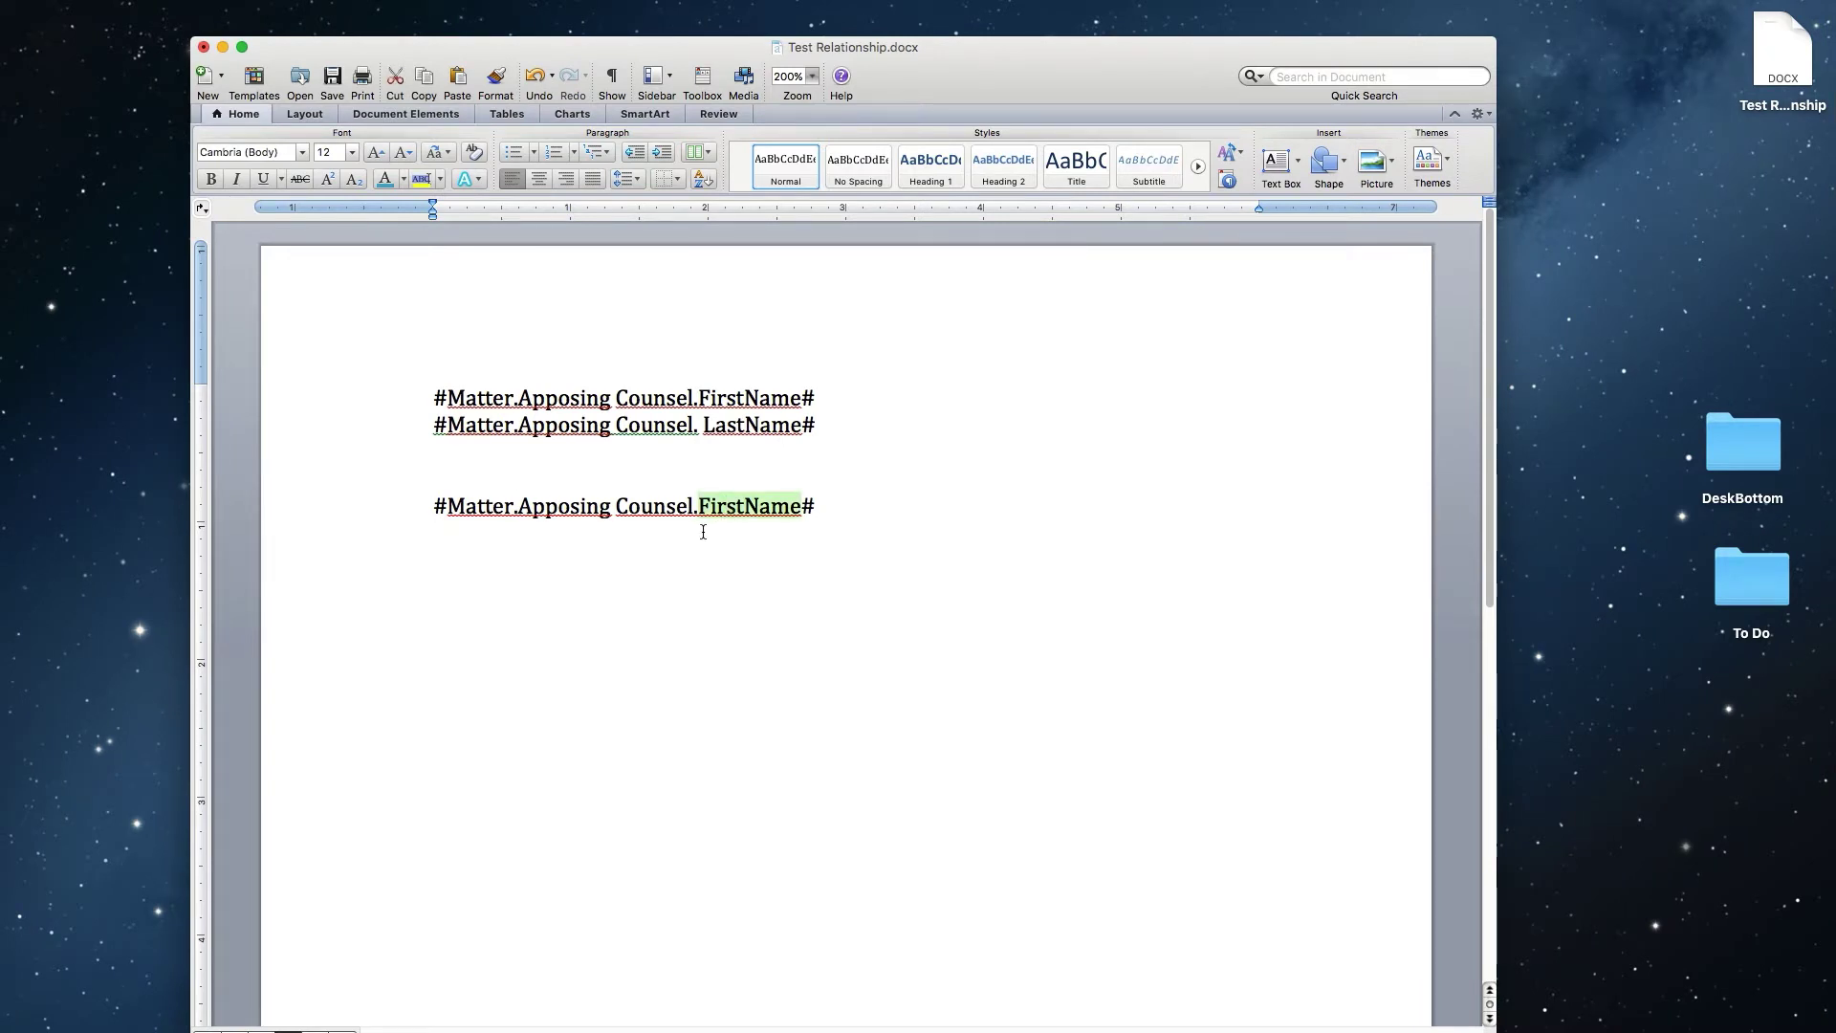
{"action": "key", "text": "ctrl+super+v"}
{"action": "double_click", "coordinate": [880, 444]}
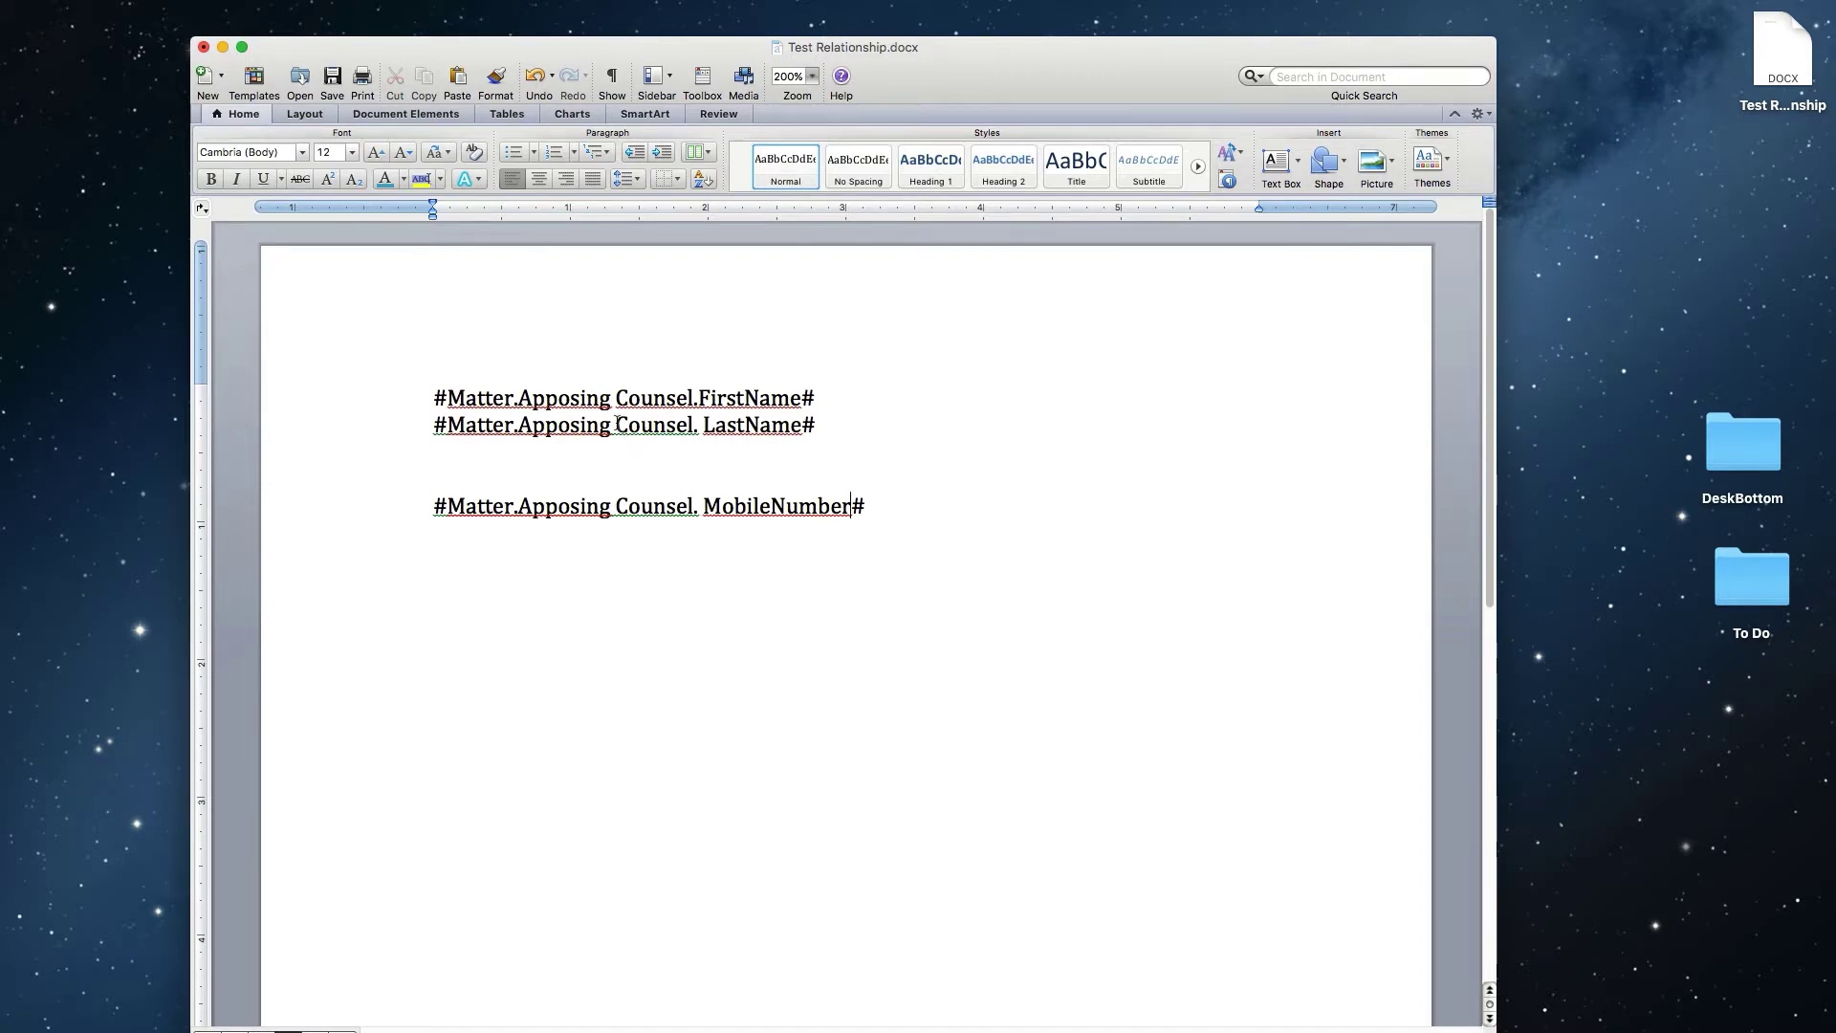
{"action": "left_click_drag", "start_coordinate": [697, 399], "coordinate": [786, 438]}
{"action": "left_click_drag", "start_coordinate": [703, 508], "coordinate": [850, 509]}
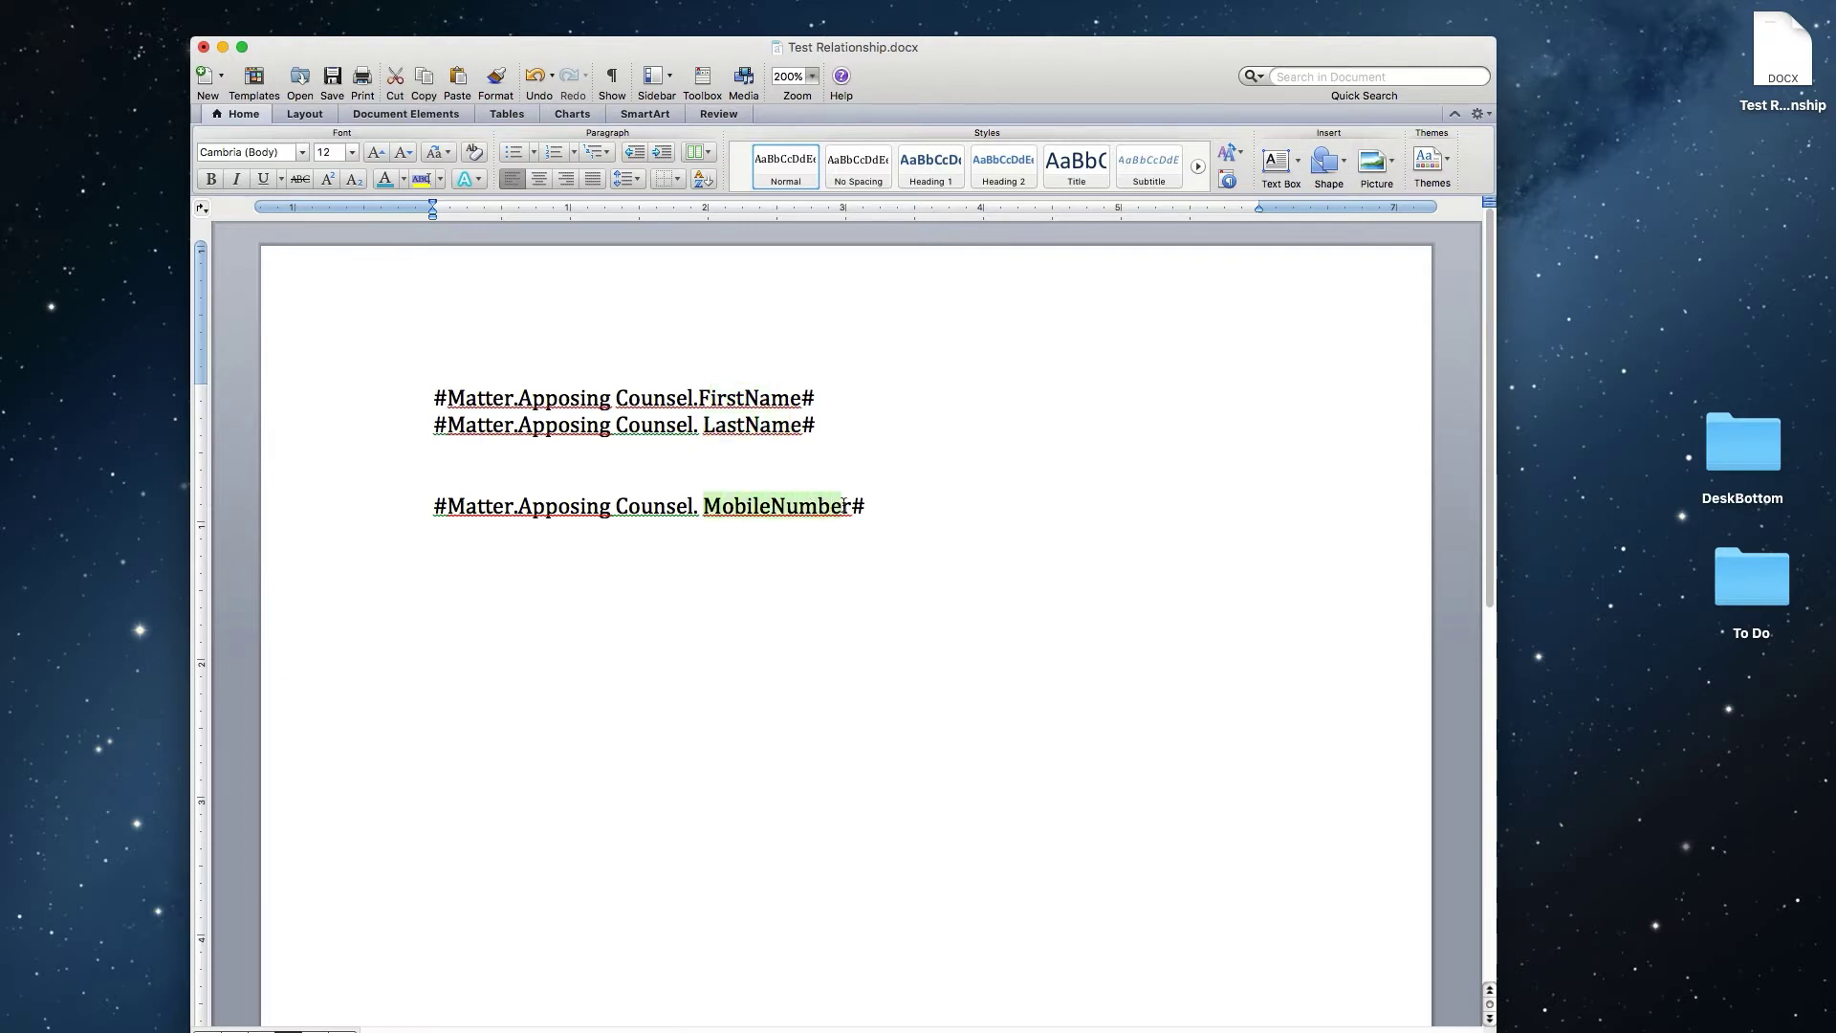
Delete the spaces before MobileNumber and LastName, then save the Word template
{"action": "left_click", "coordinate": [799, 507]}
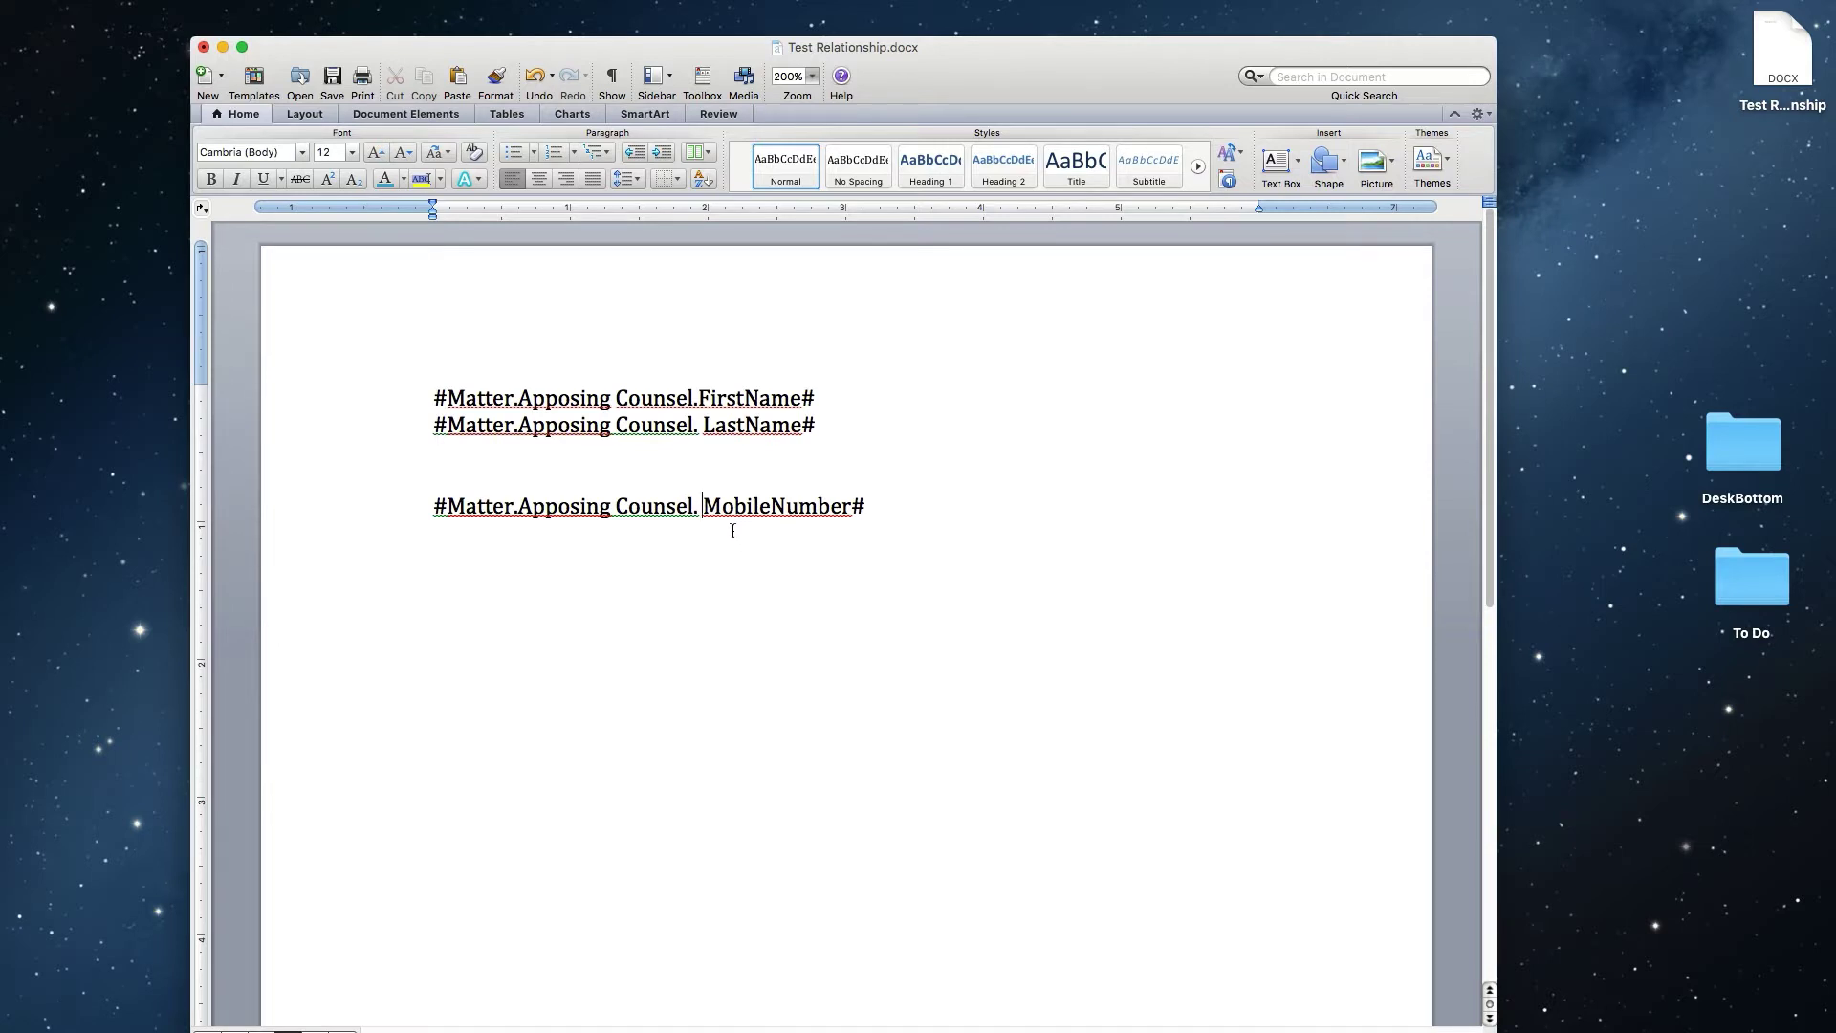
{"action": "key", "text": "BackSpace"}
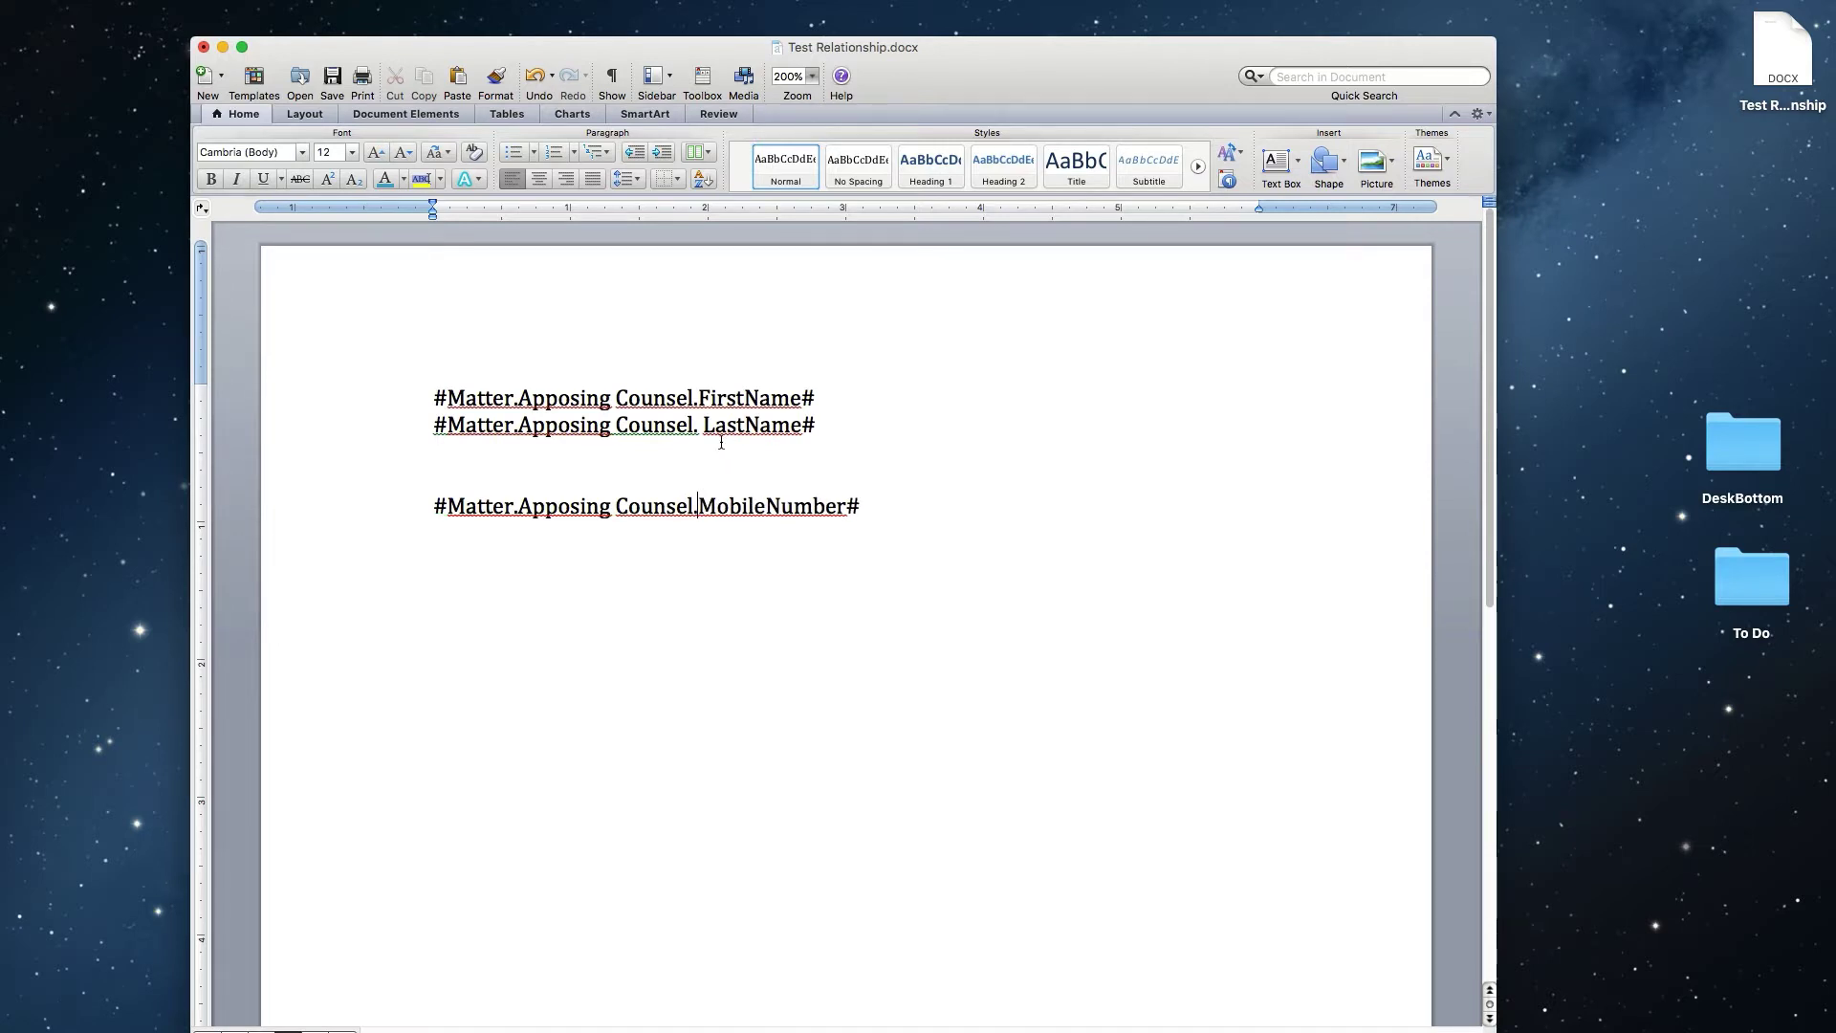
{"action": "key", "text": "Up"}
{"action": "key", "text": "Up"}
{"action": "key", "text": "Delete"}
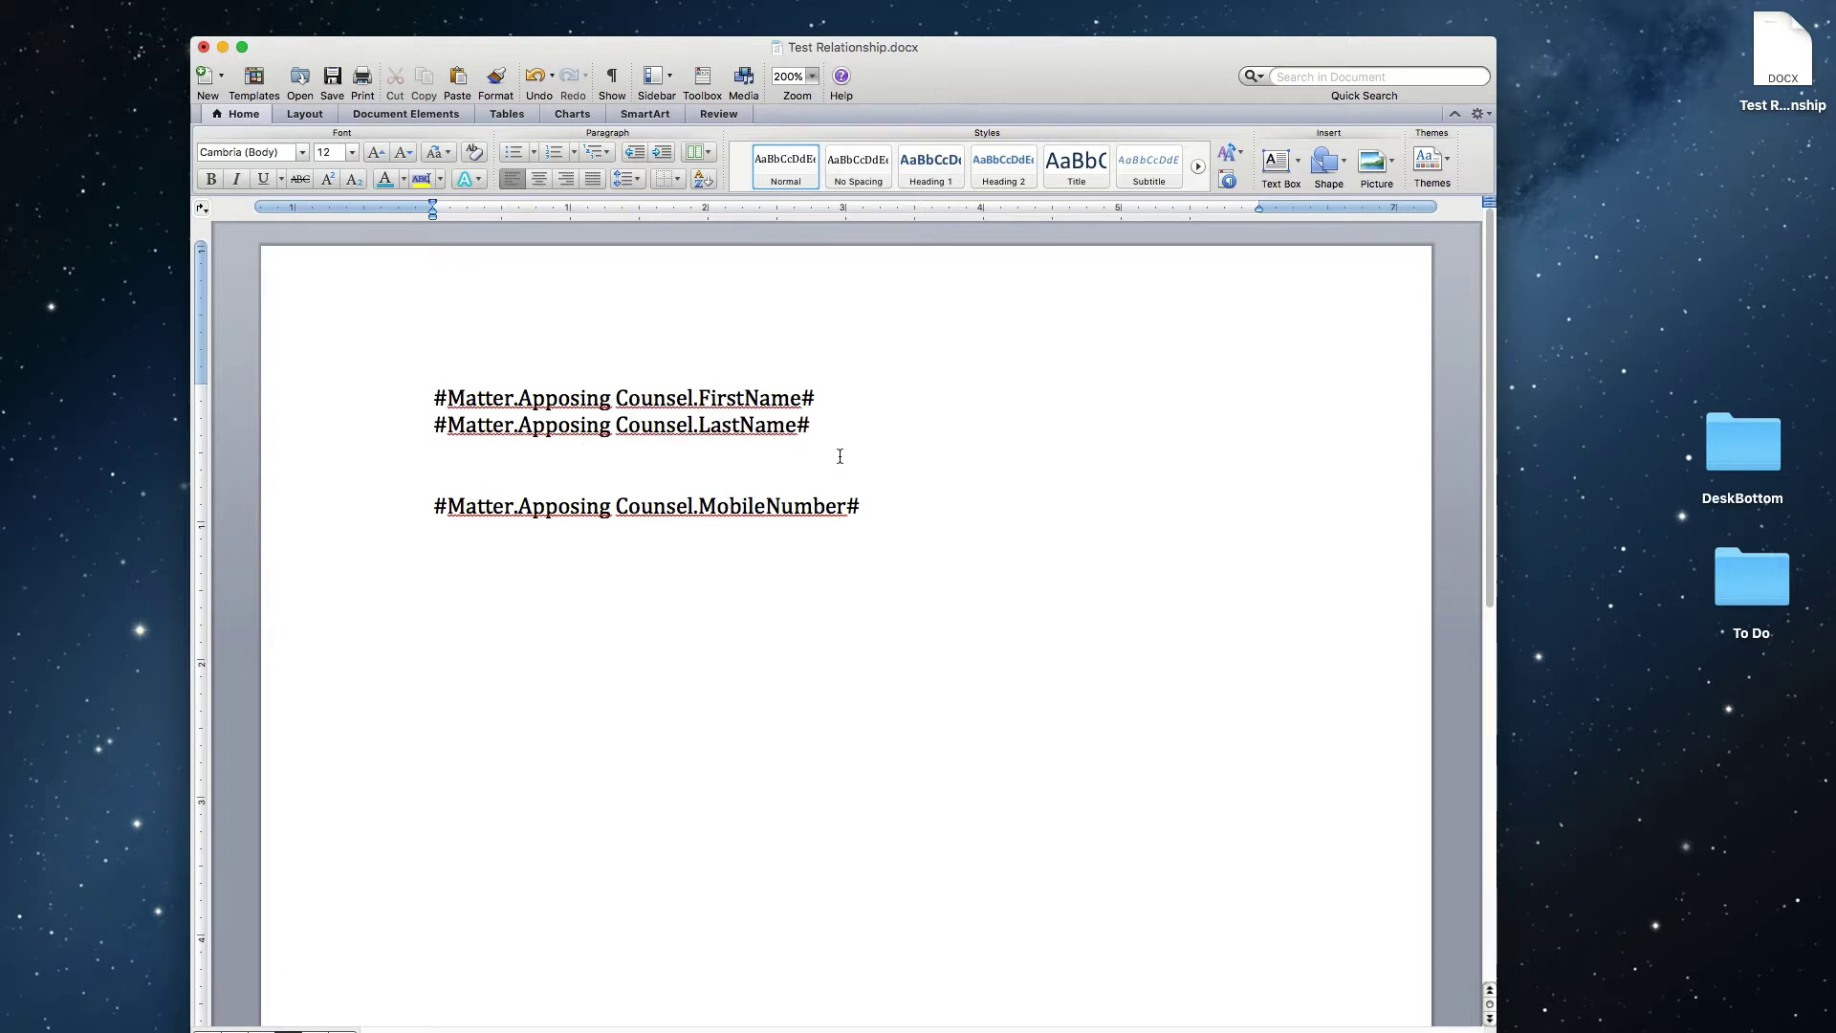
{"action": "left_click", "coordinate": [334, 78]}
Back in PracticePanther, add template 'Opposing Counsel Info Test' with file Test Relationship.docx and save it
{"action": "key", "text": "ctrl+Right"}
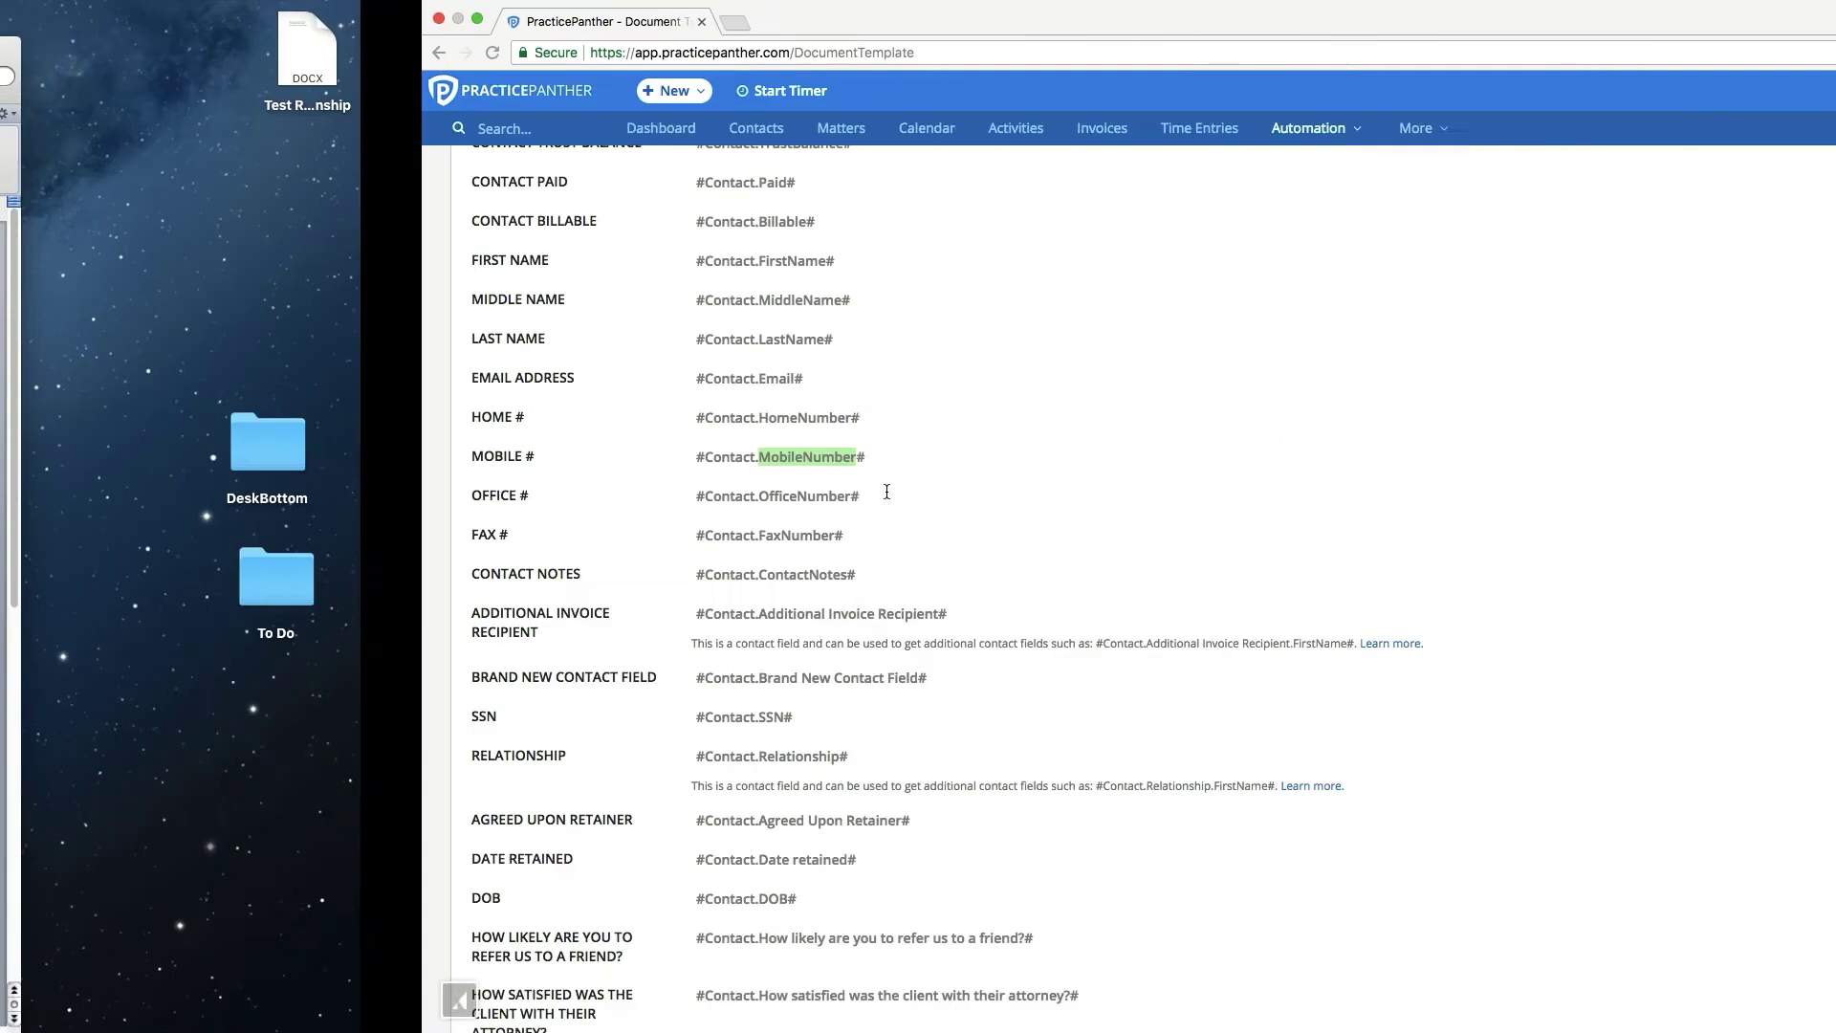
{"action": "scroll", "coordinate": [990, 498], "scroll_direction": "up", "scroll_amount": 10}
{"action": "scroll", "coordinate": [990, 498], "scroll_direction": "up", "scroll_amount": 3}
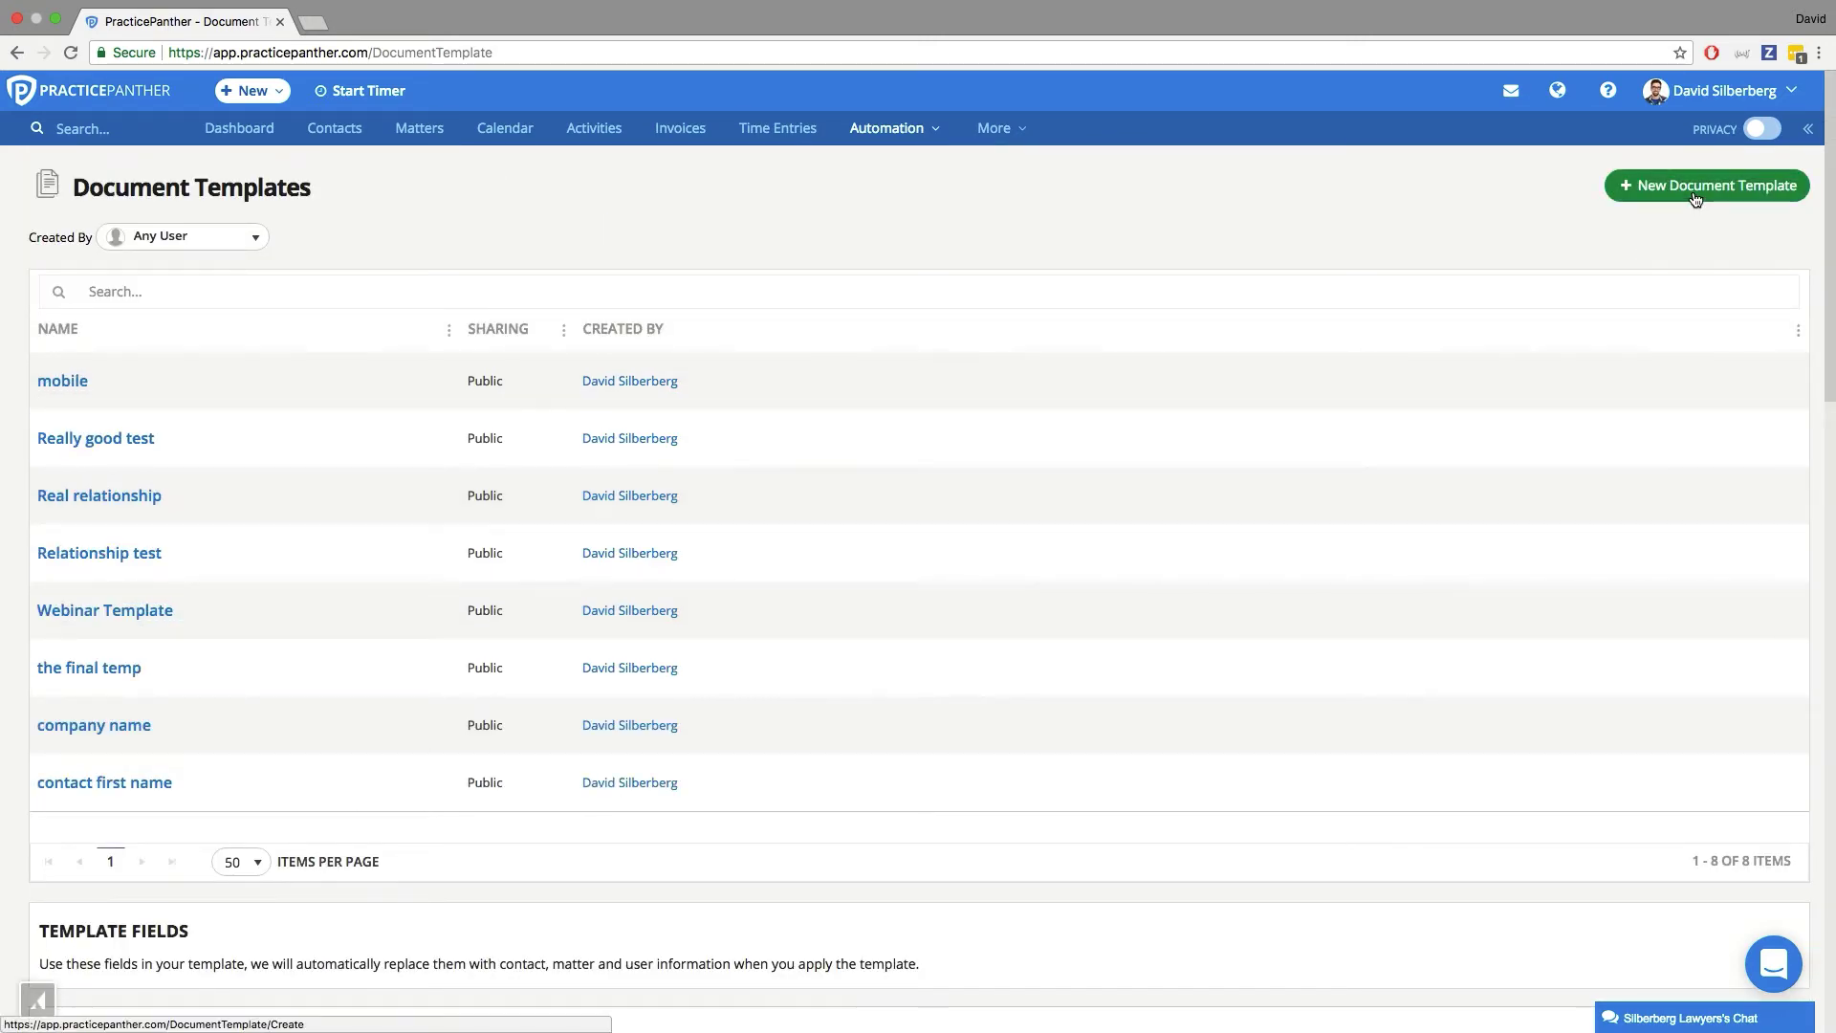
{"action": "left_click", "coordinate": [1693, 193]}
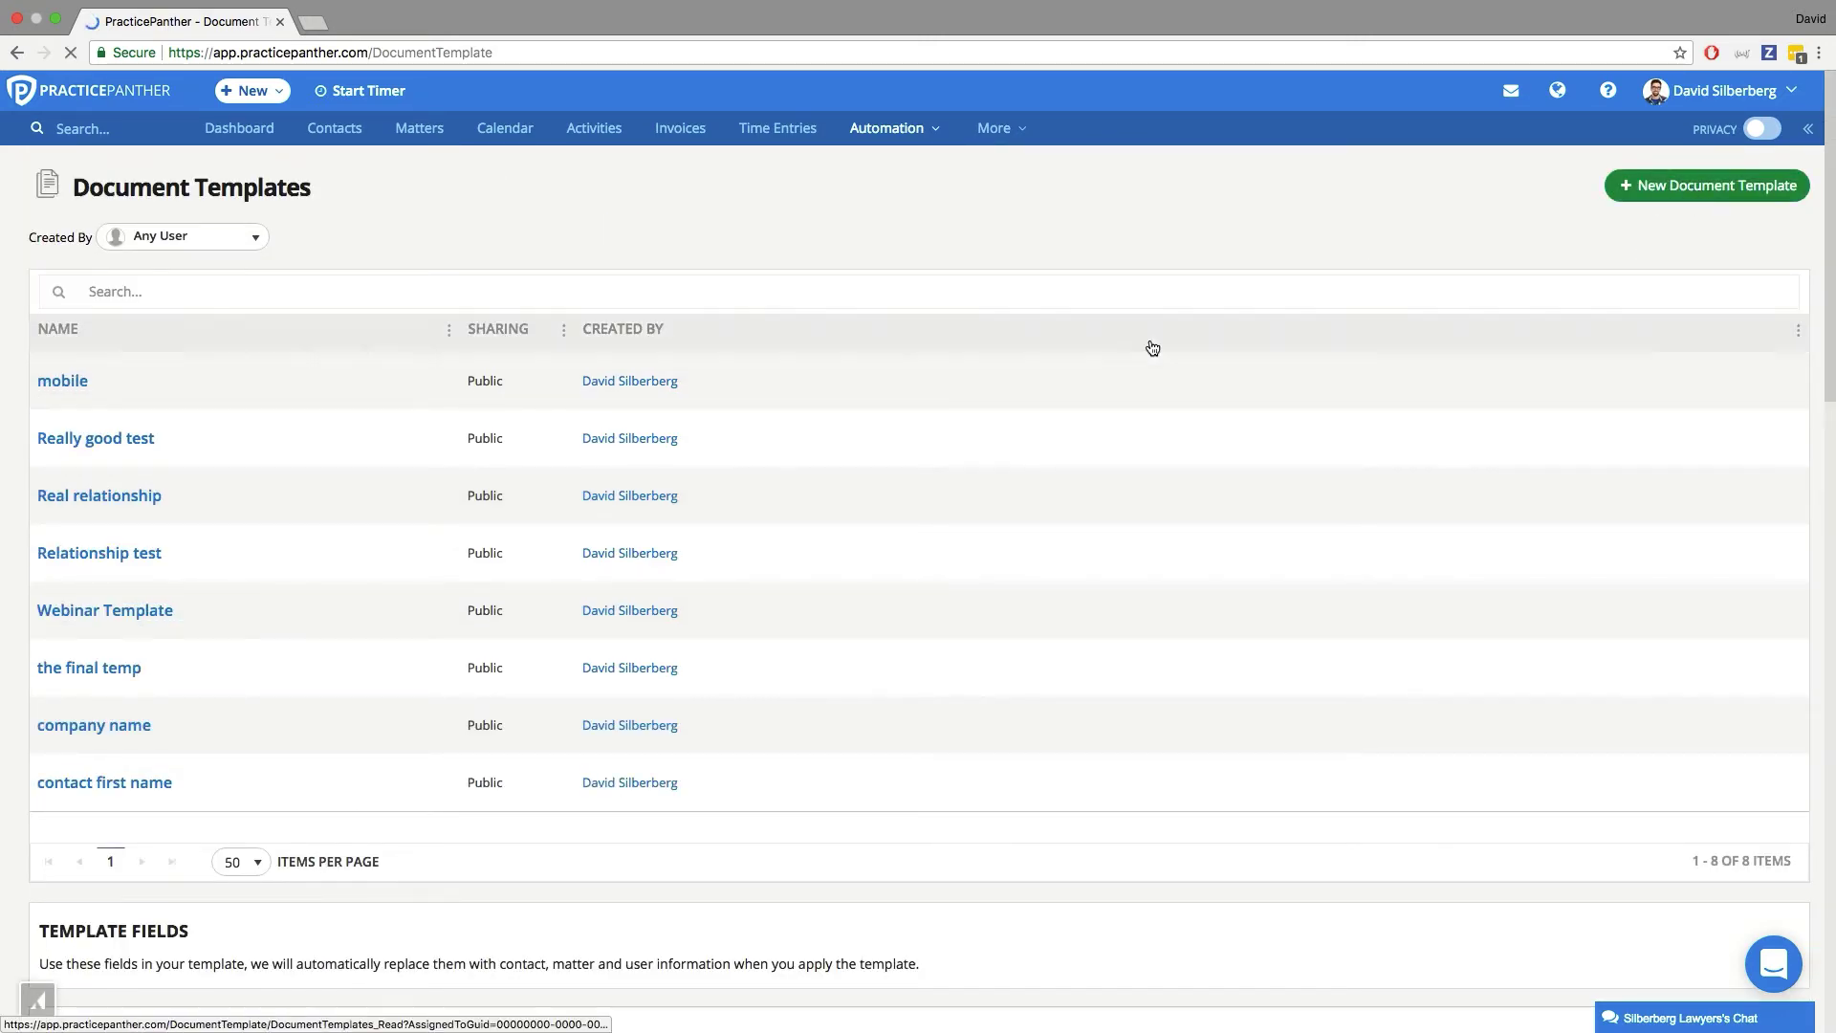
{"action": "left_click", "coordinate": [374, 304]}
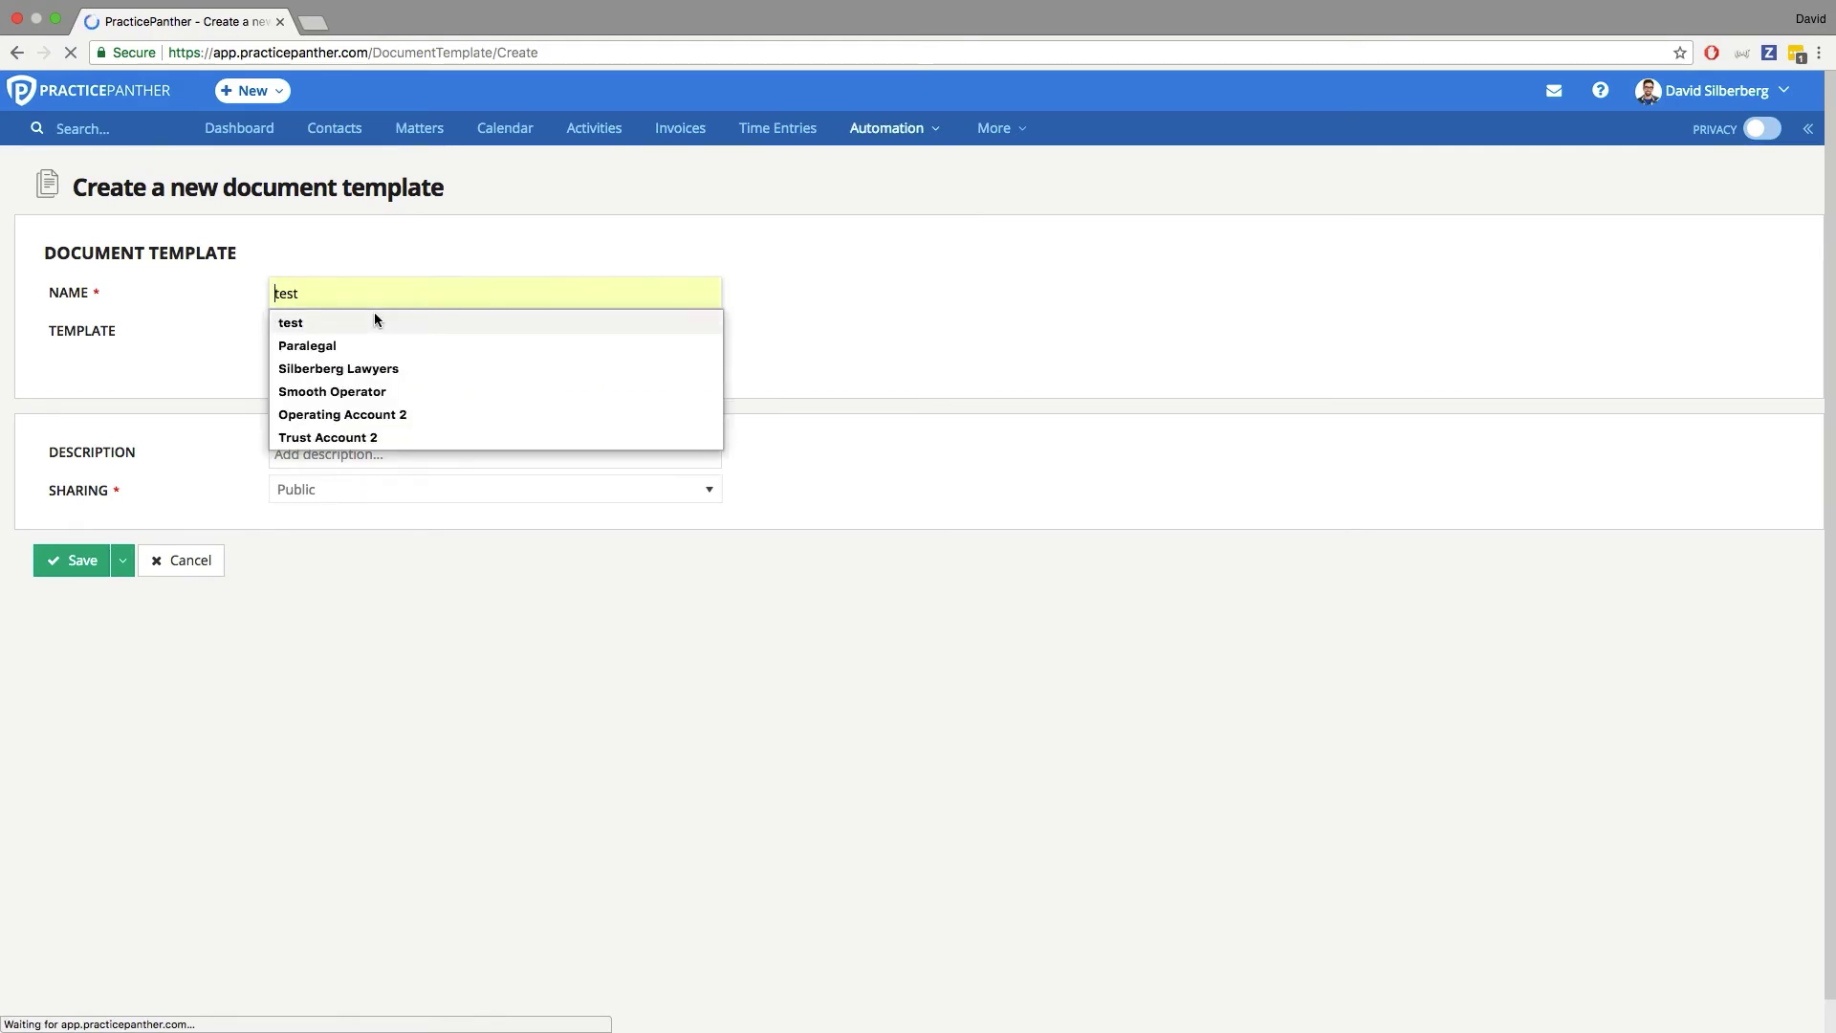
{"action": "type", "text": "Relatin"}
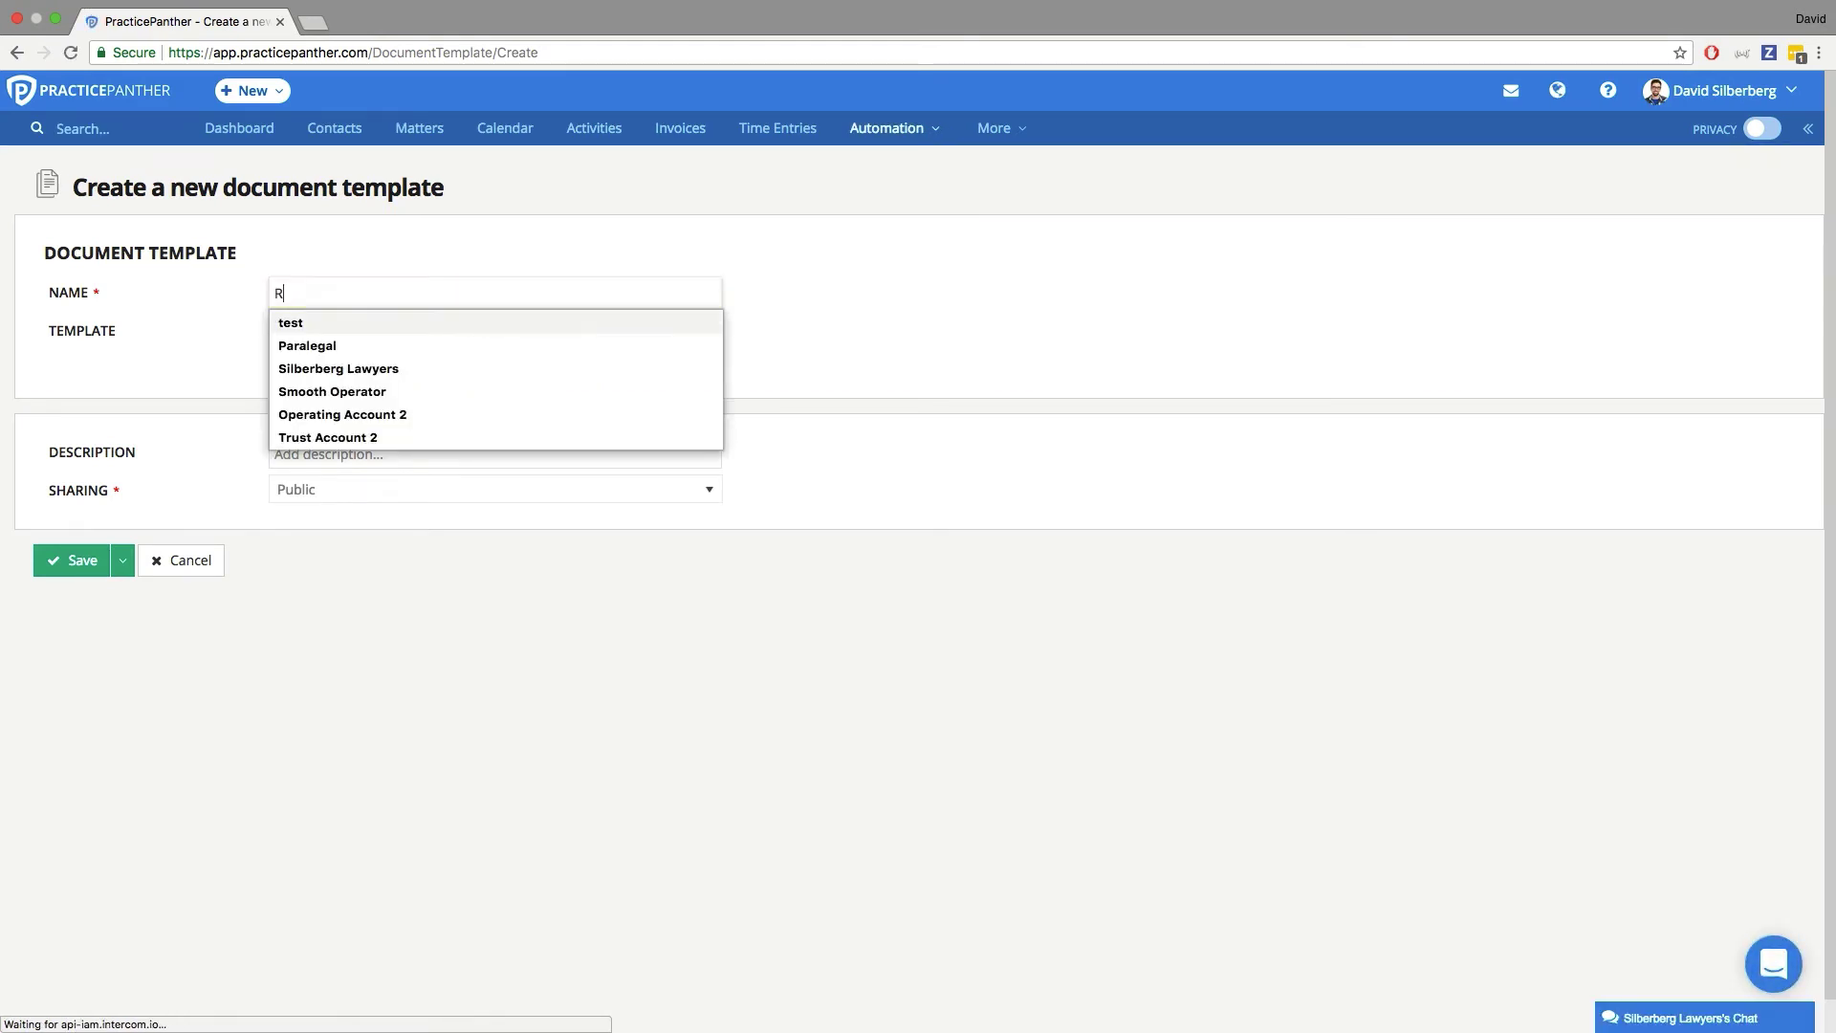
{"action": "key", "text": "BackSpace"}
{"action": "key", "text": "BackSpace"}
{"action": "key", "text": "BackSpace"}
{"action": "key", "text": "BackSpace"}
{"action": "key", "text": "BackSpace"}
{"action": "key", "text": "BackSpace"}
{"action": "key", "text": "BackSpace"}
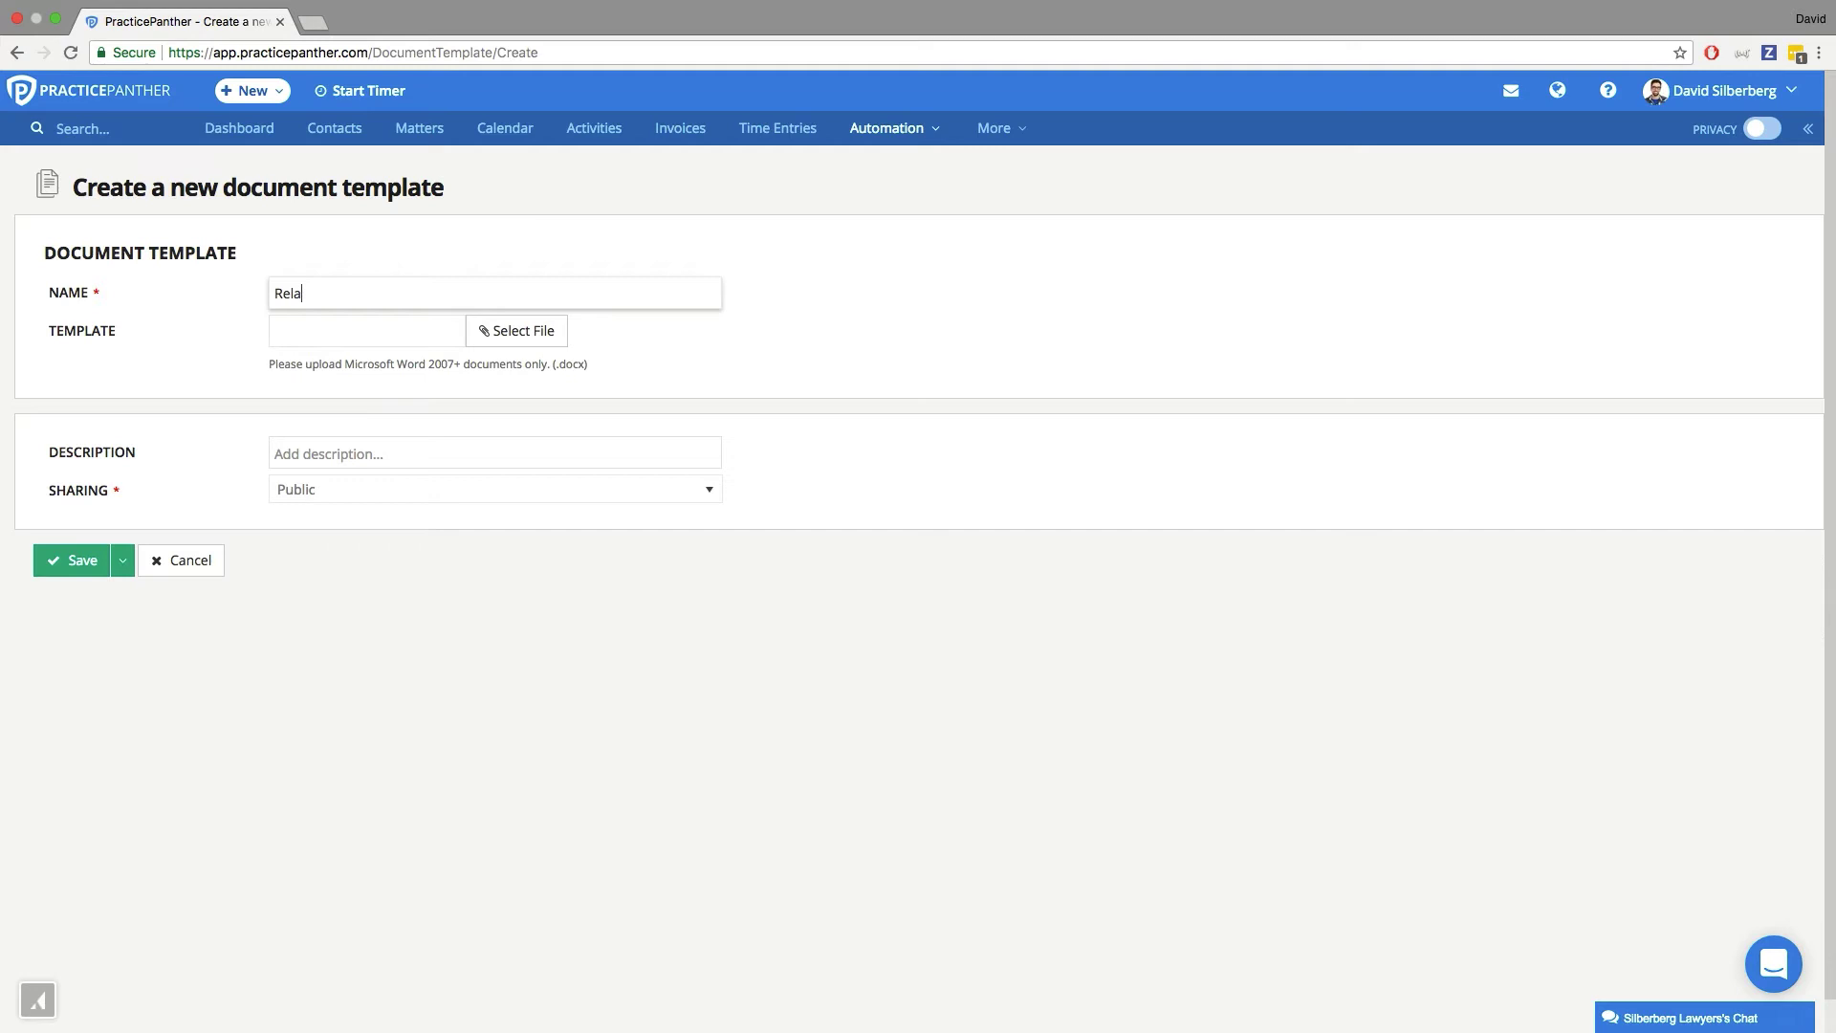
{"action": "type", "text": "Opposing Counsel Info Test"}
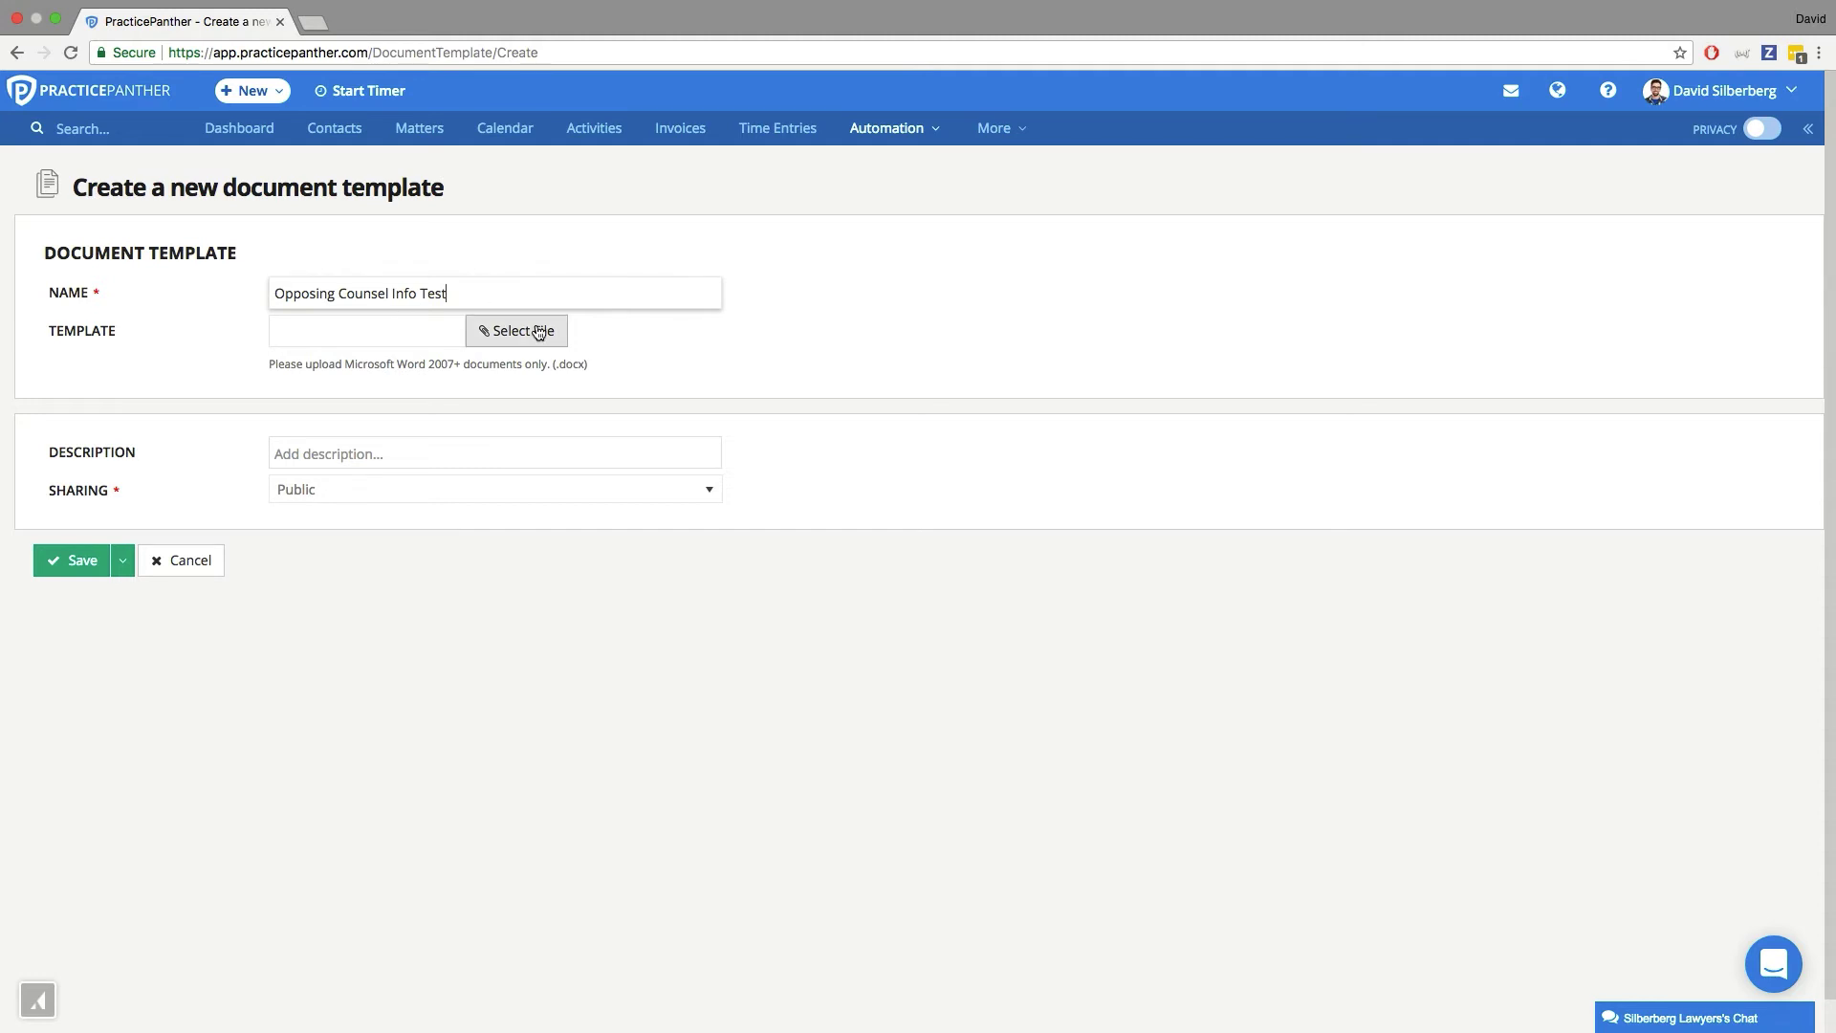
{"action": "left_click", "coordinate": [538, 331]}
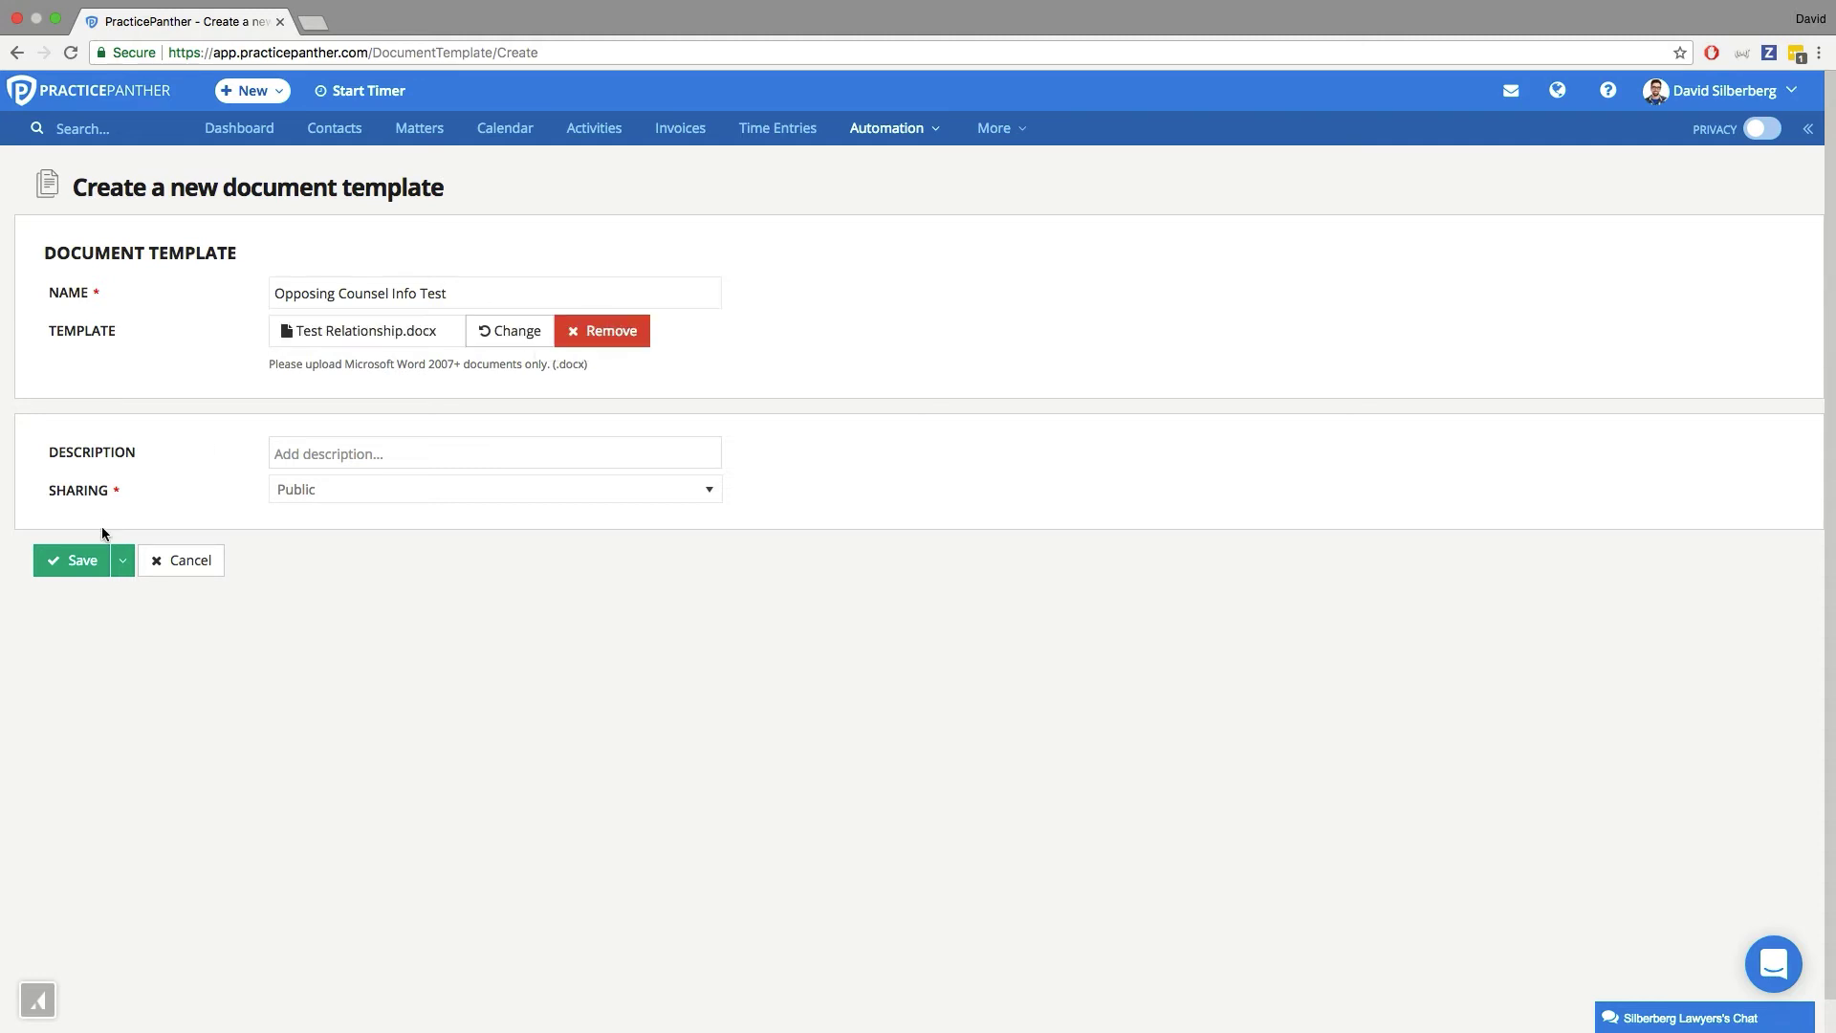
{"action": "left_click", "coordinate": [83, 562]}
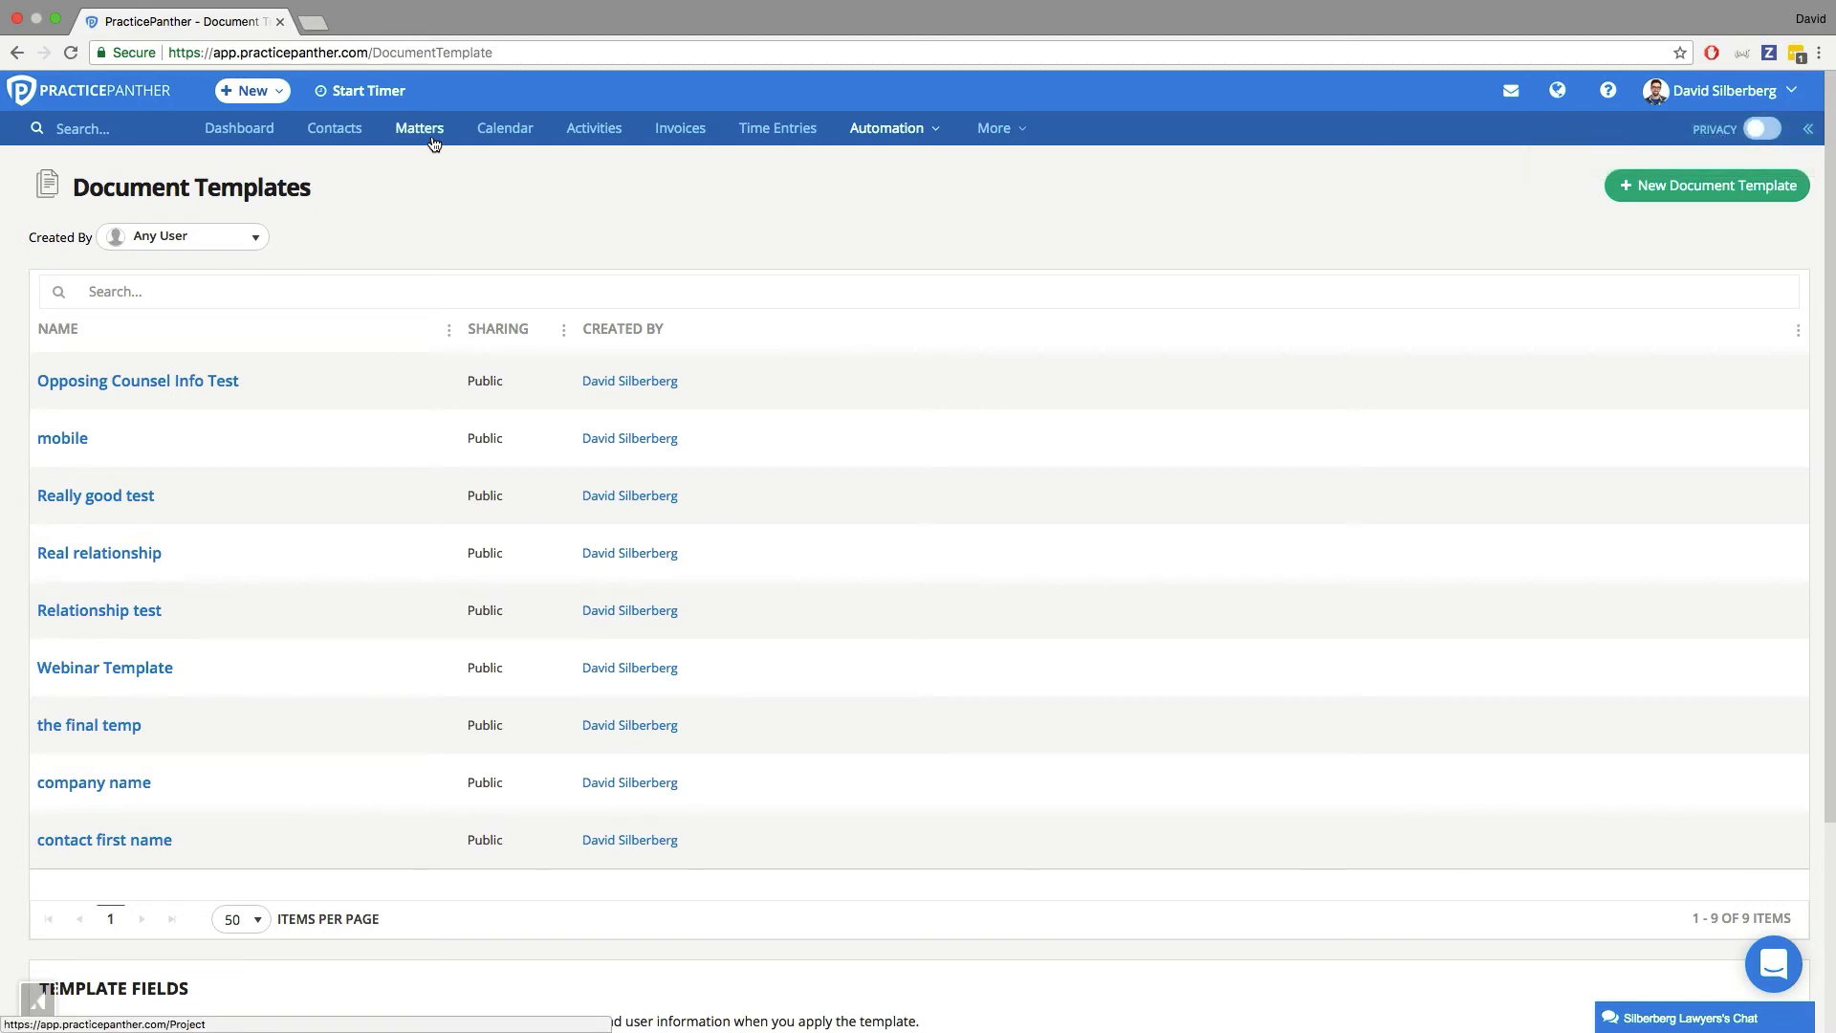
Edit matter 2 - Second Divorce, pick a contact for the Apposing Counsel field, and save
{"action": "left_click", "coordinate": [433, 144]}
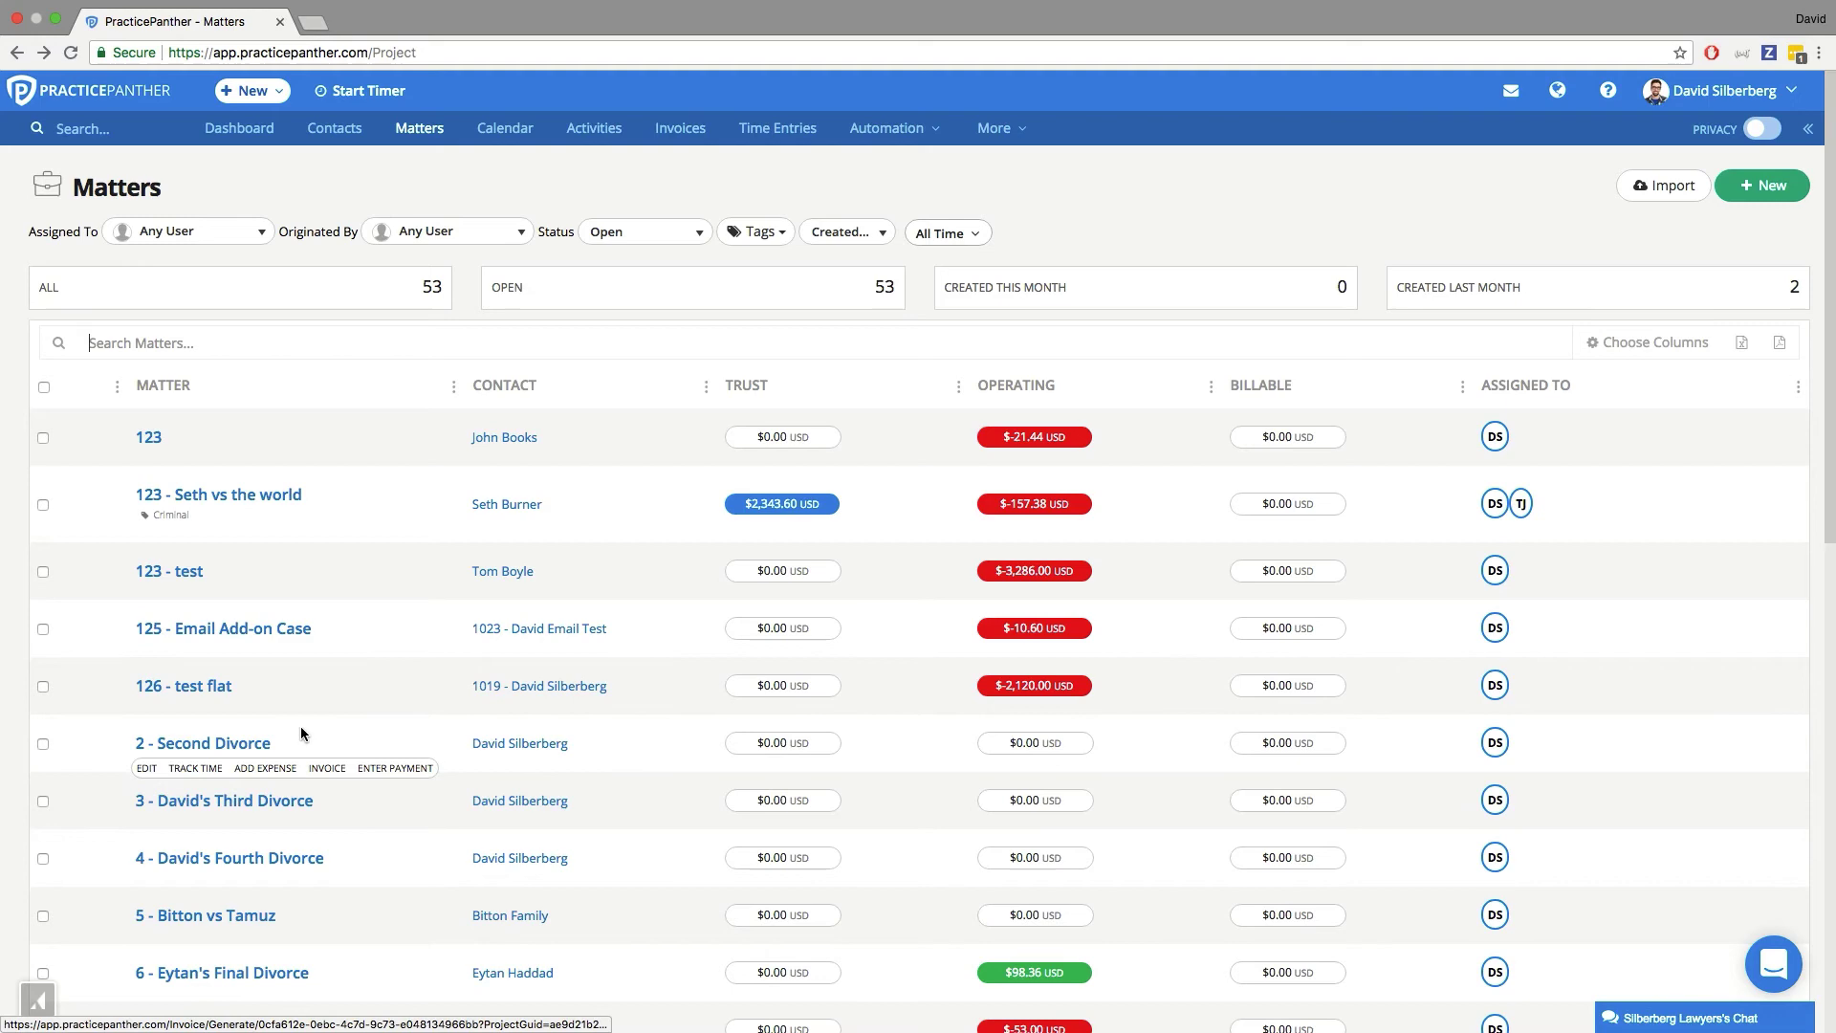
{"action": "left_click", "coordinate": [240, 745]}
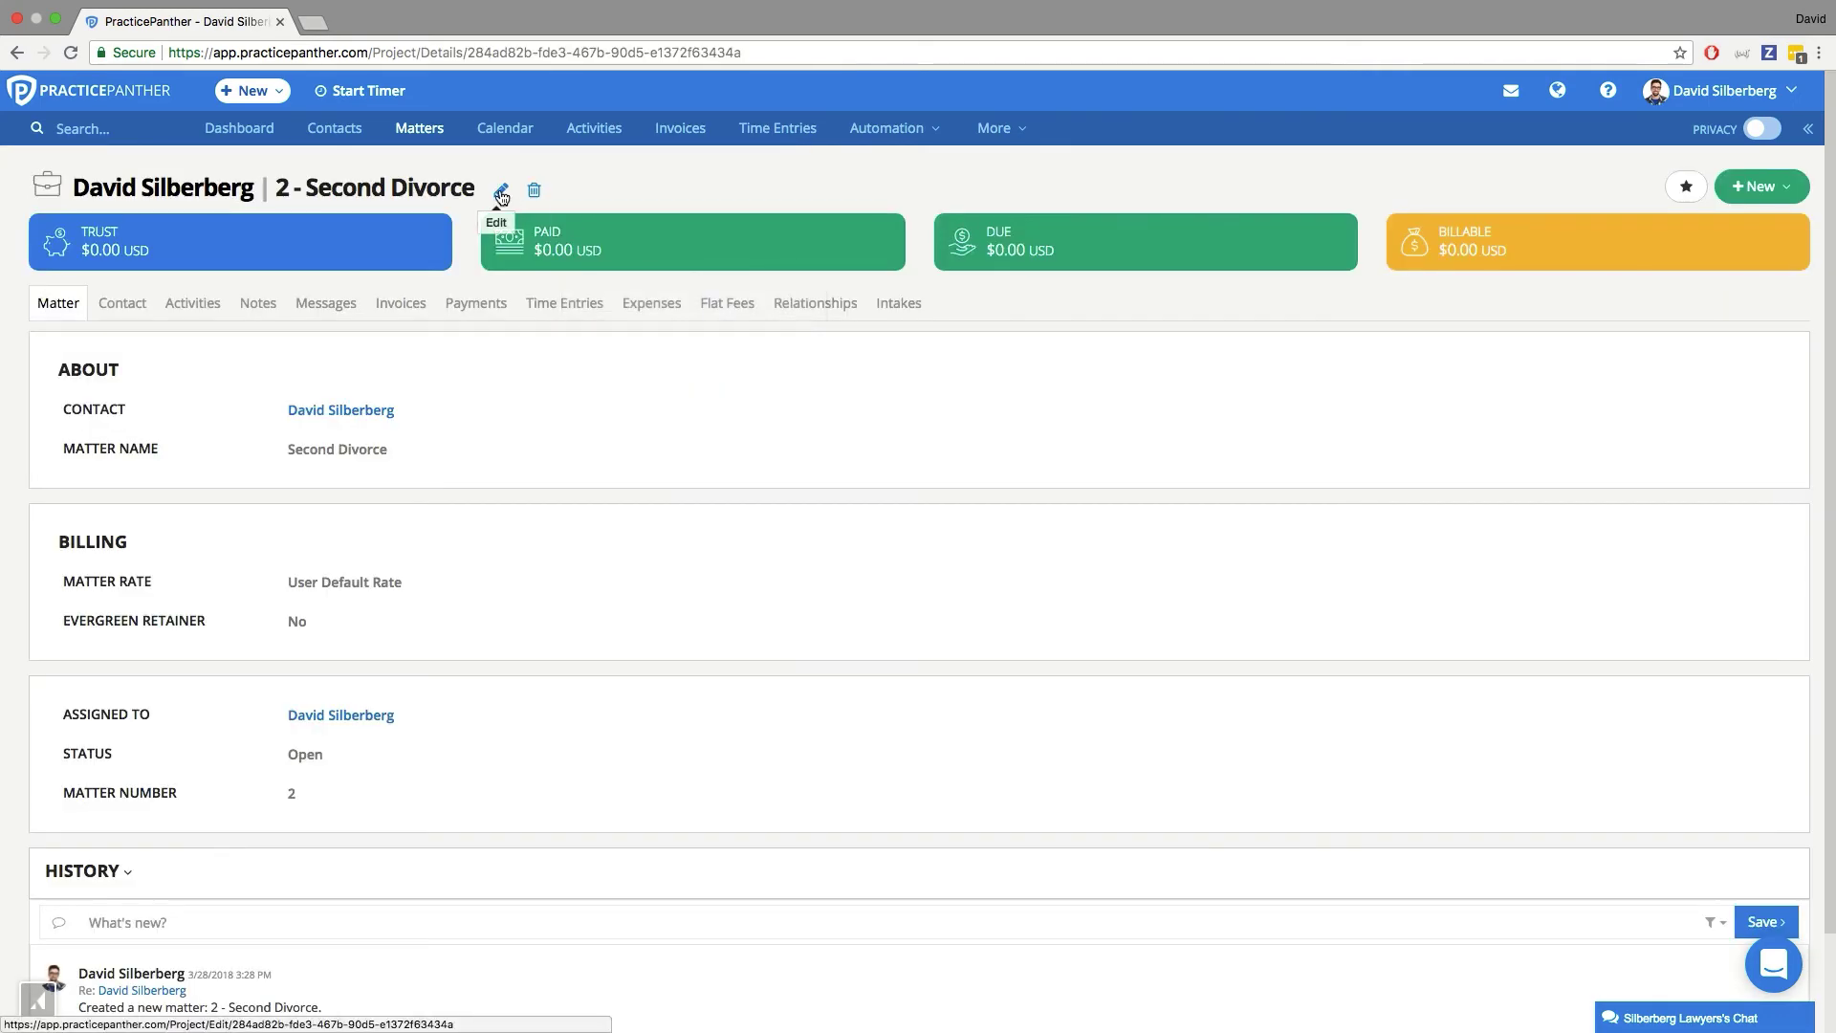
{"action": "left_click", "coordinate": [499, 194]}
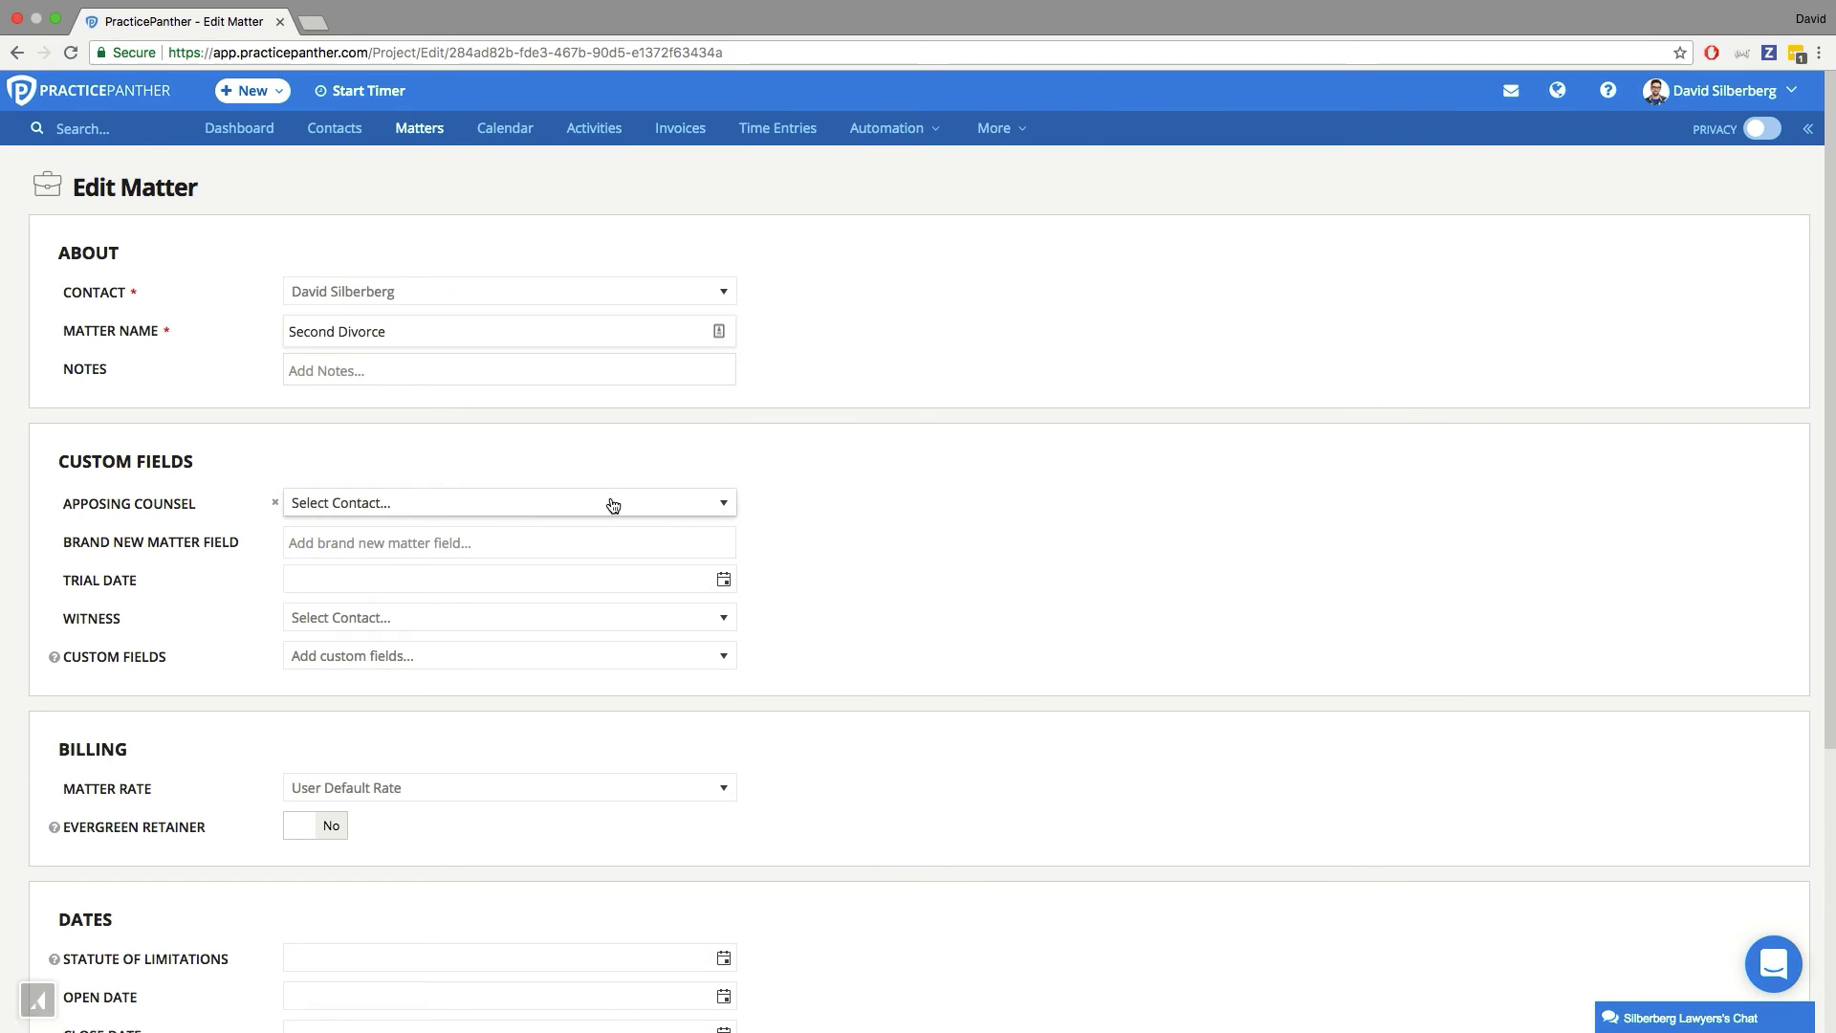
{"action": "left_click", "coordinate": [611, 503]}
{"action": "scroll", "coordinate": [439, 631], "scroll_direction": "down", "scroll_amount": 5}
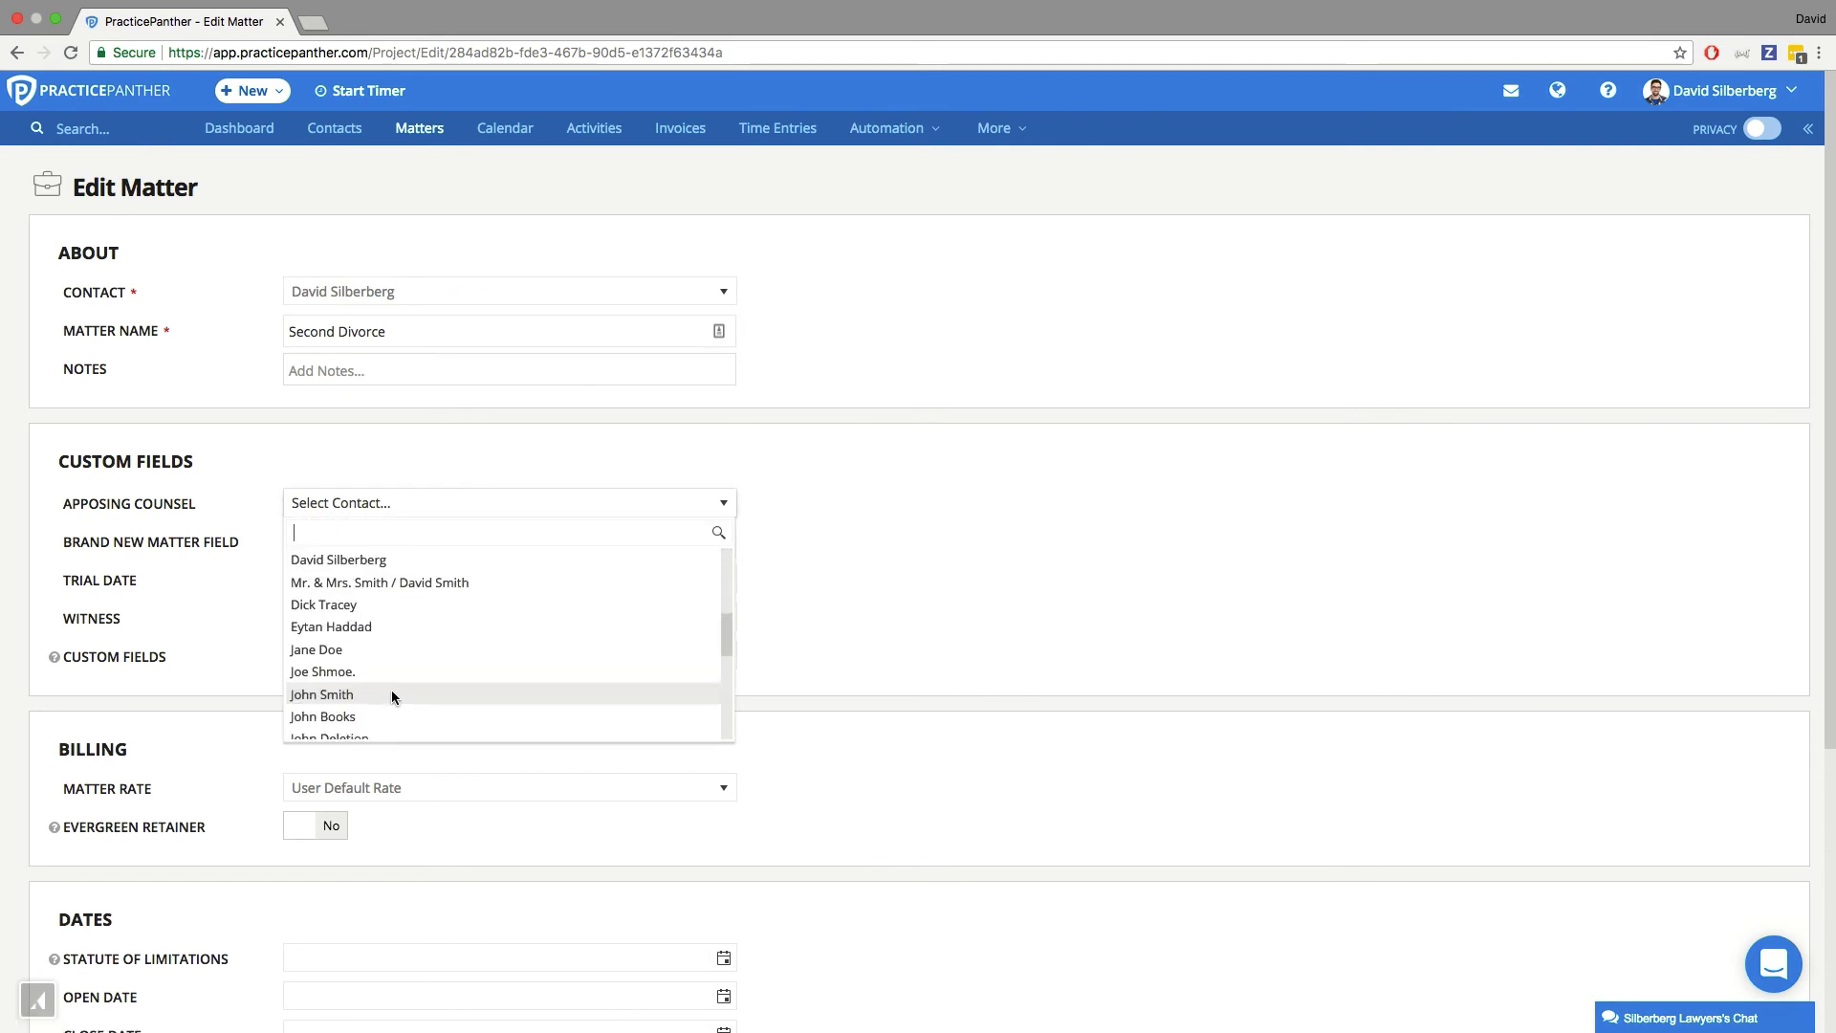
{"action": "scroll", "coordinate": [230, 850], "scroll_direction": "down", "scroll_amount": 5}
{"action": "left_click", "coordinate": [67, 948]}
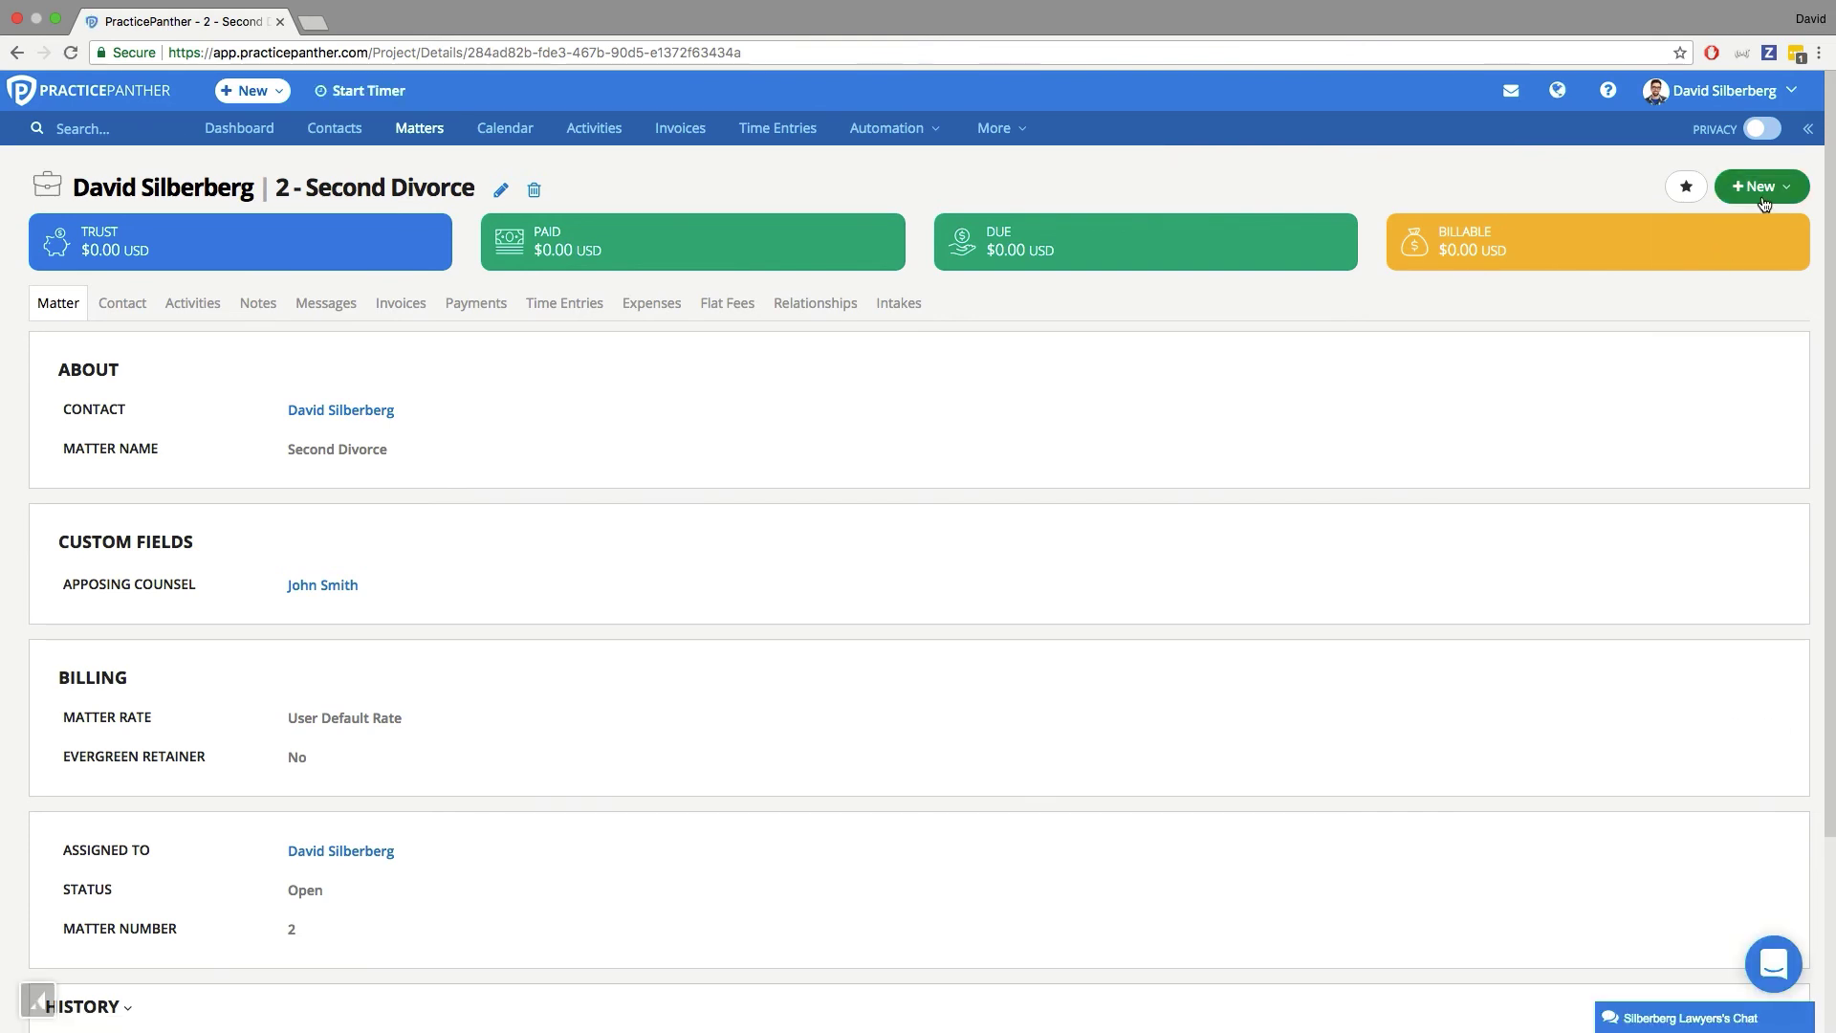
Apply the Opposing Counsel Info Test template, download the document, and select the merged name and mobile number
{"action": "left_click", "coordinate": [1763, 195]}
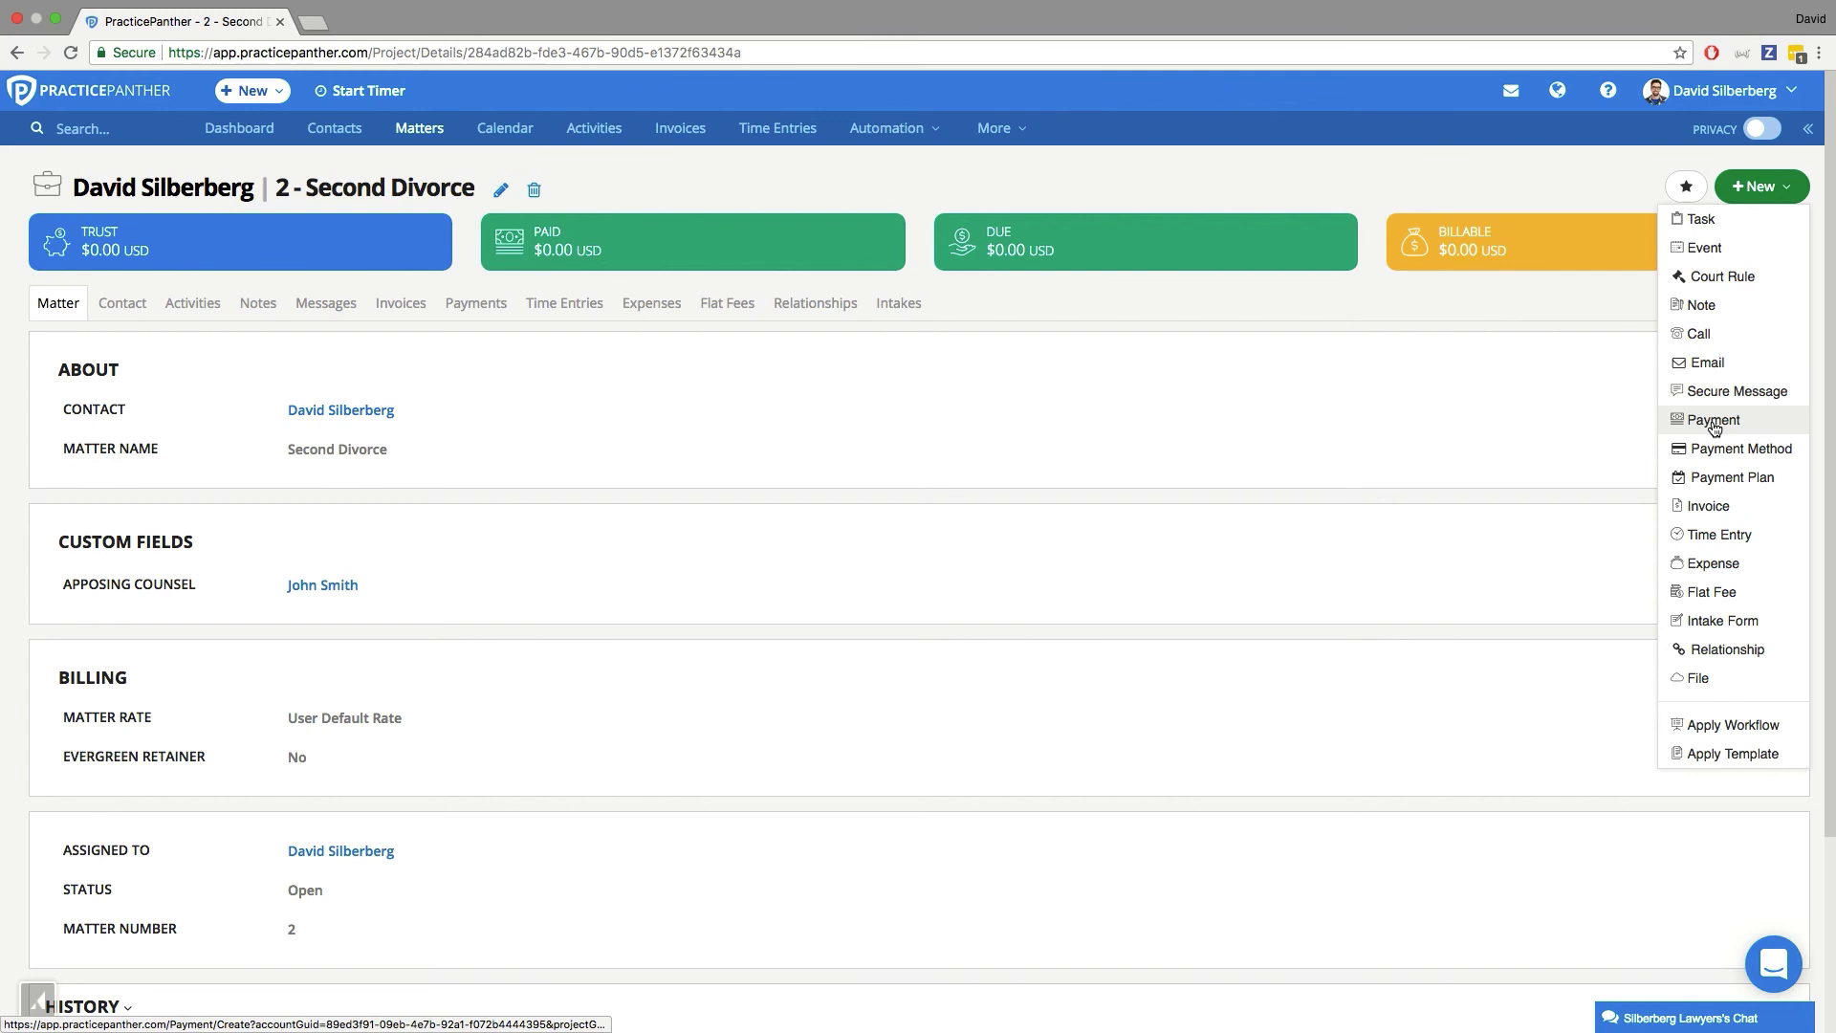
{"action": "left_click", "coordinate": [1742, 752]}
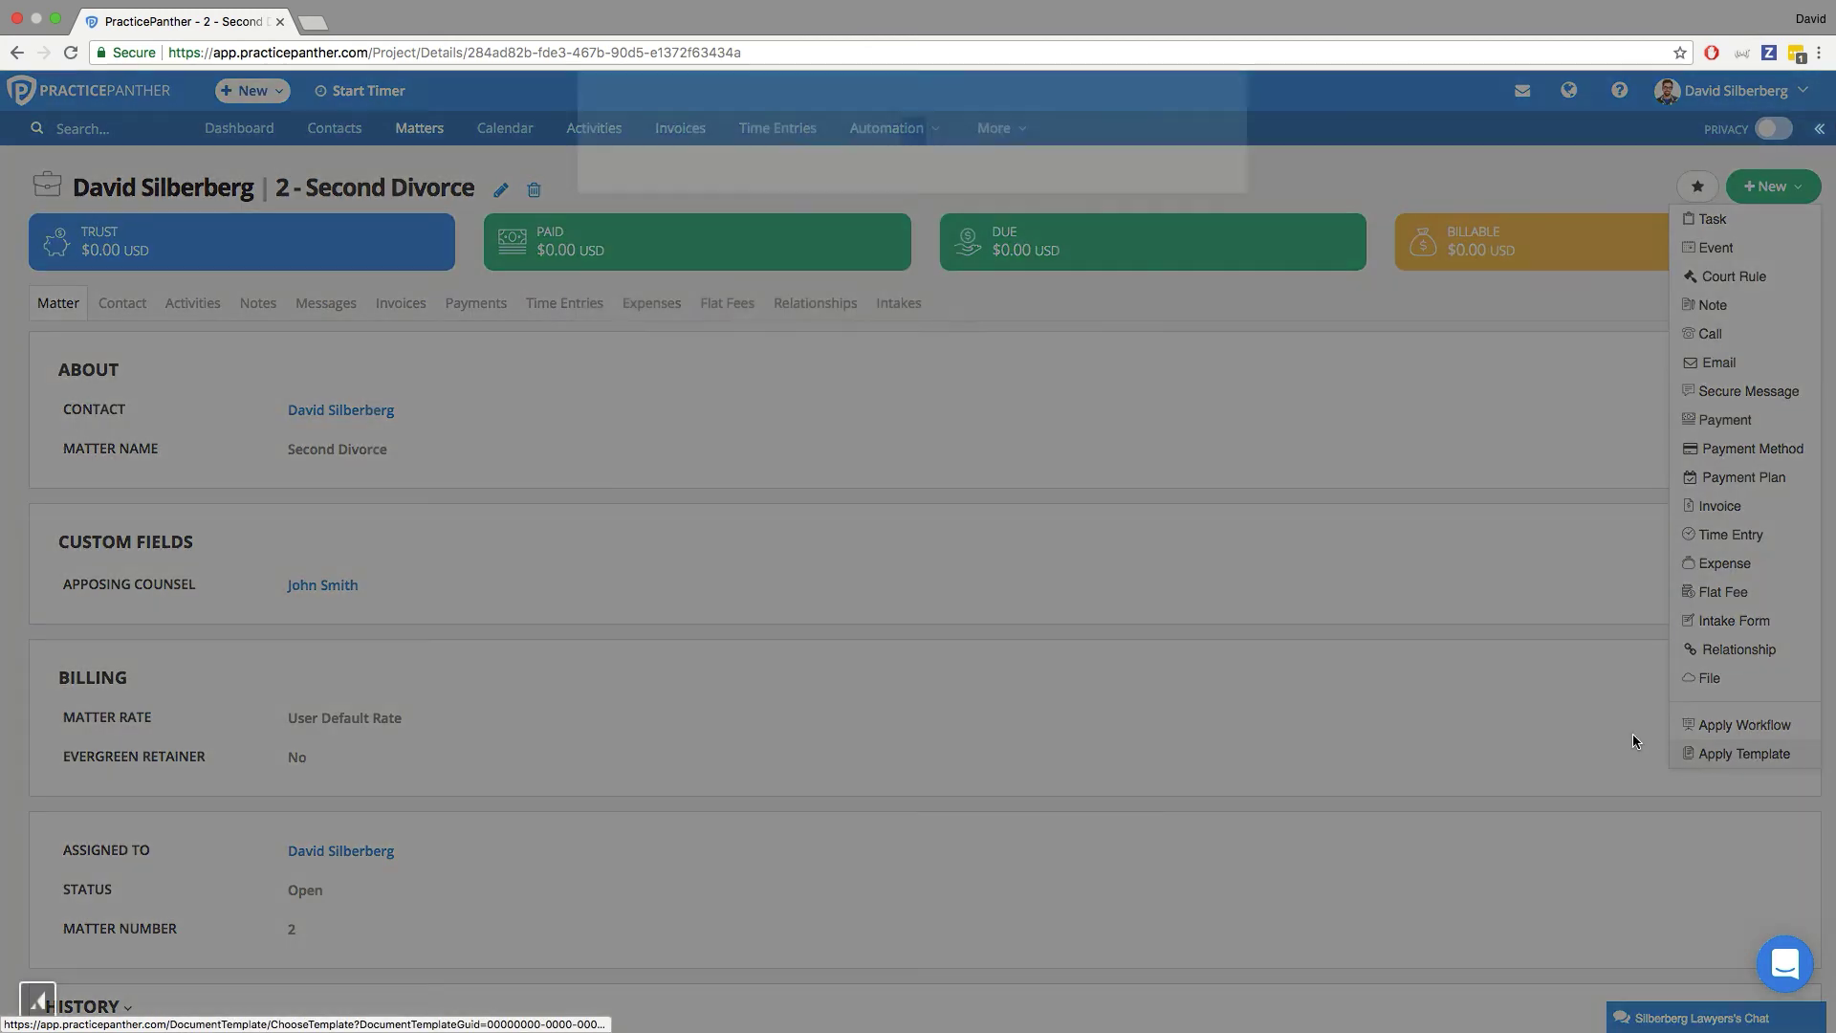
{"action": "left_click", "coordinate": [889, 267]}
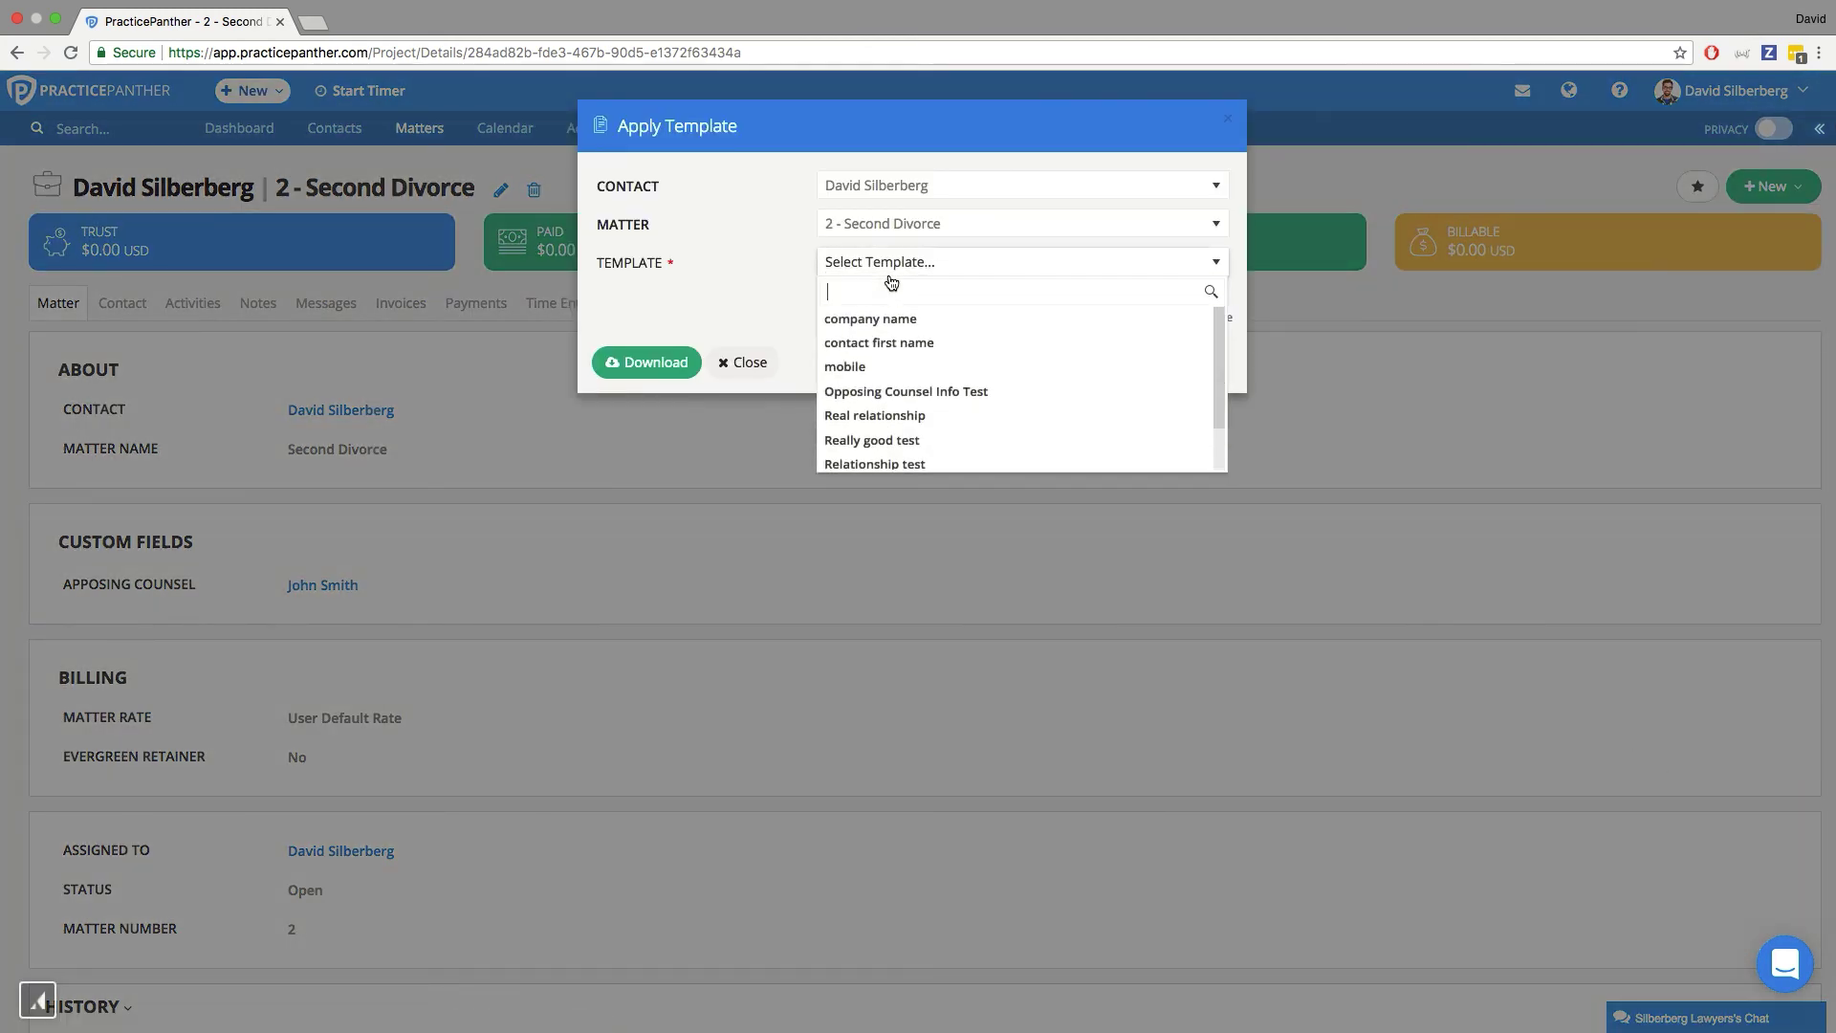
{"action": "left_click", "coordinate": [901, 389]}
{"action": "left_click", "coordinate": [648, 362]}
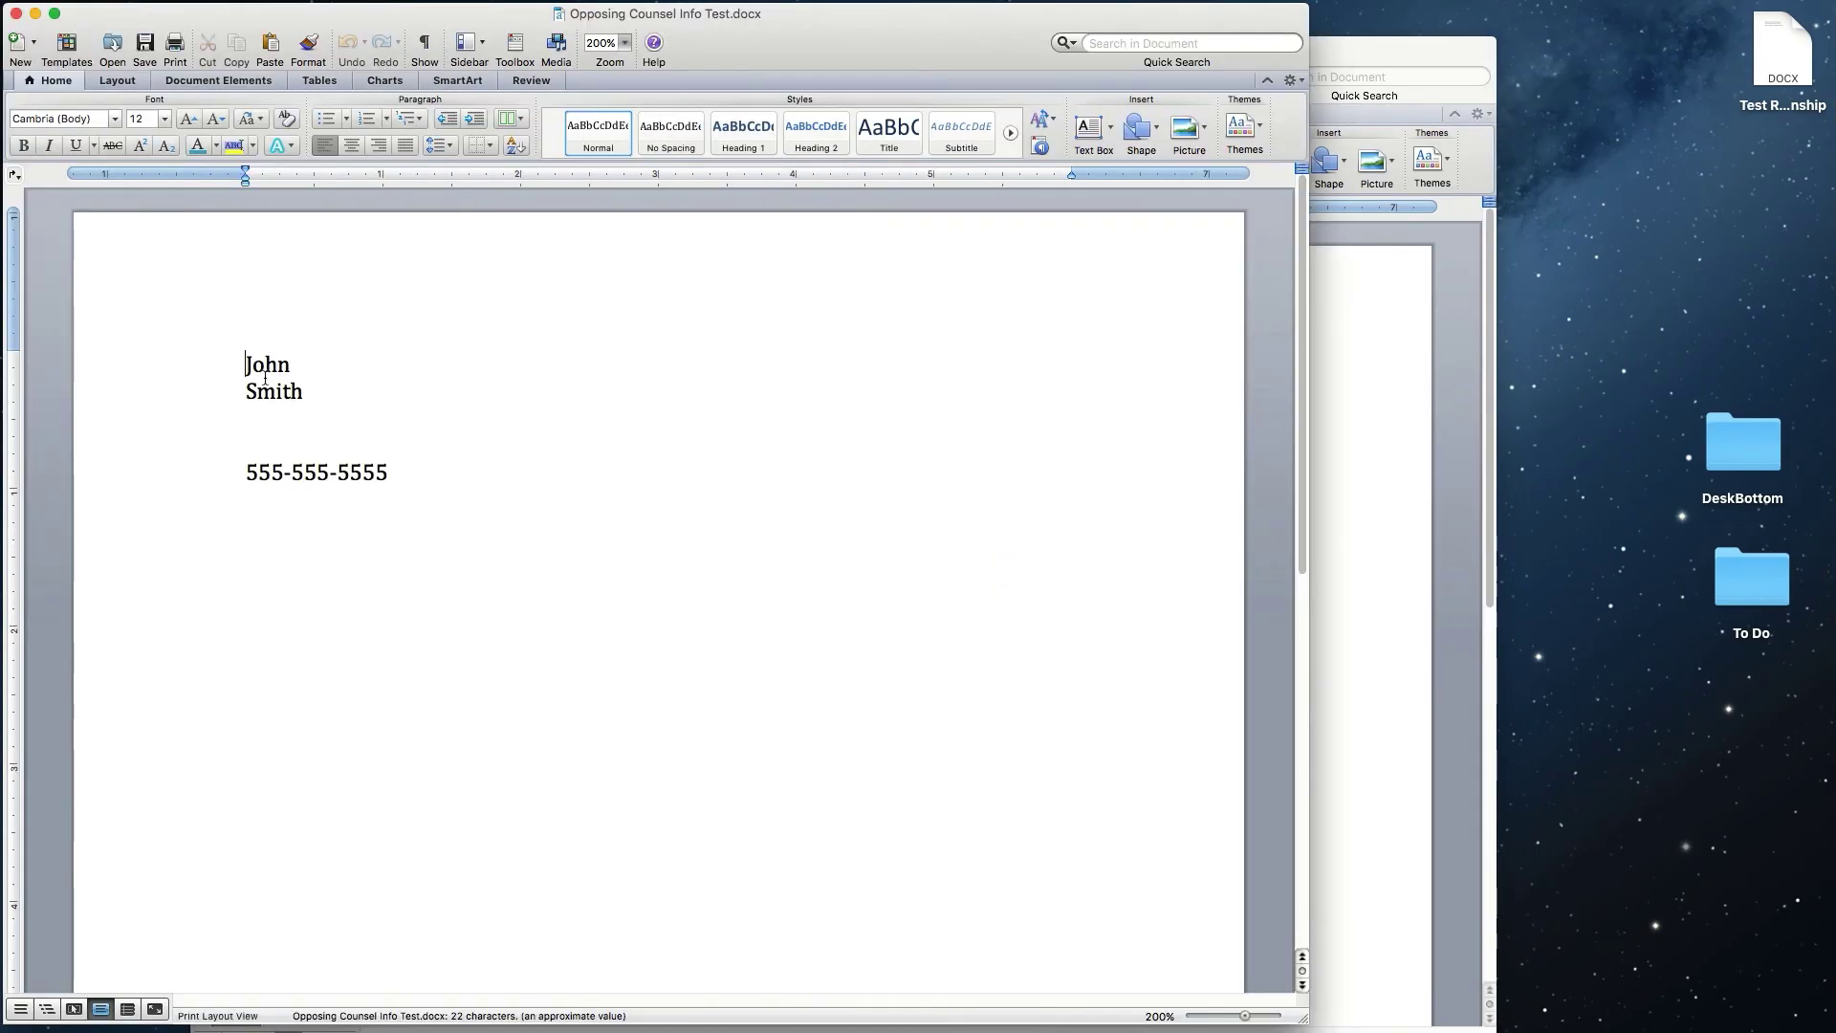
{"action": "left_click_drag", "start_coordinate": [246, 362], "coordinate": [412, 478]}
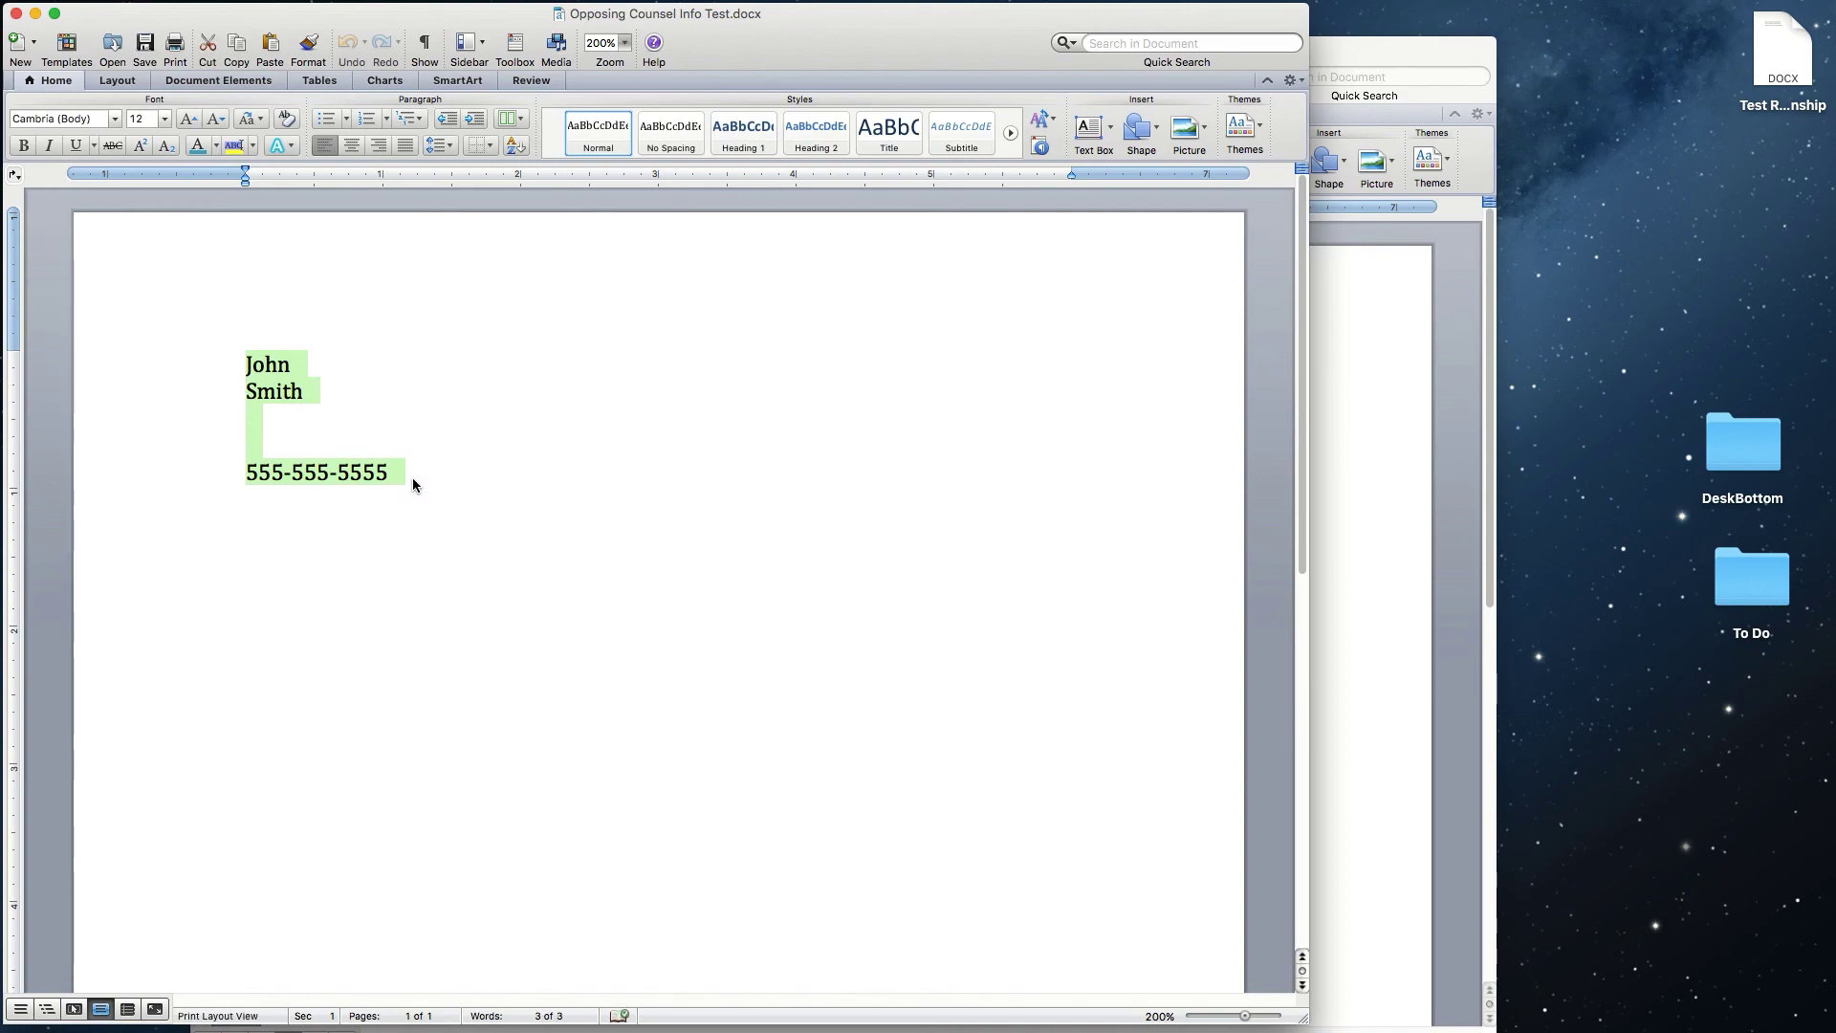